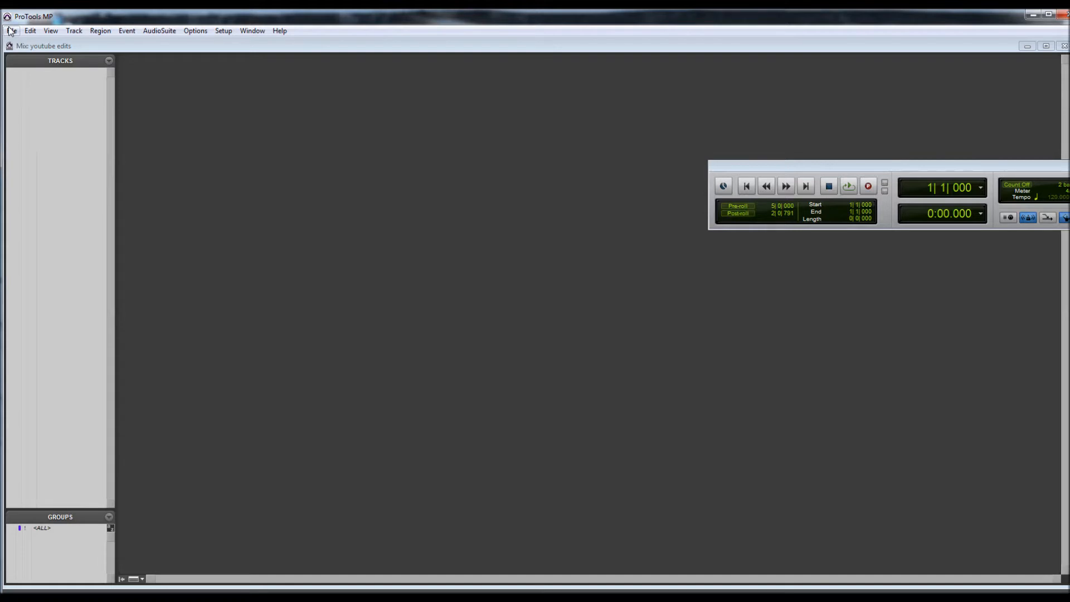
pyautogui.click(11, 31)
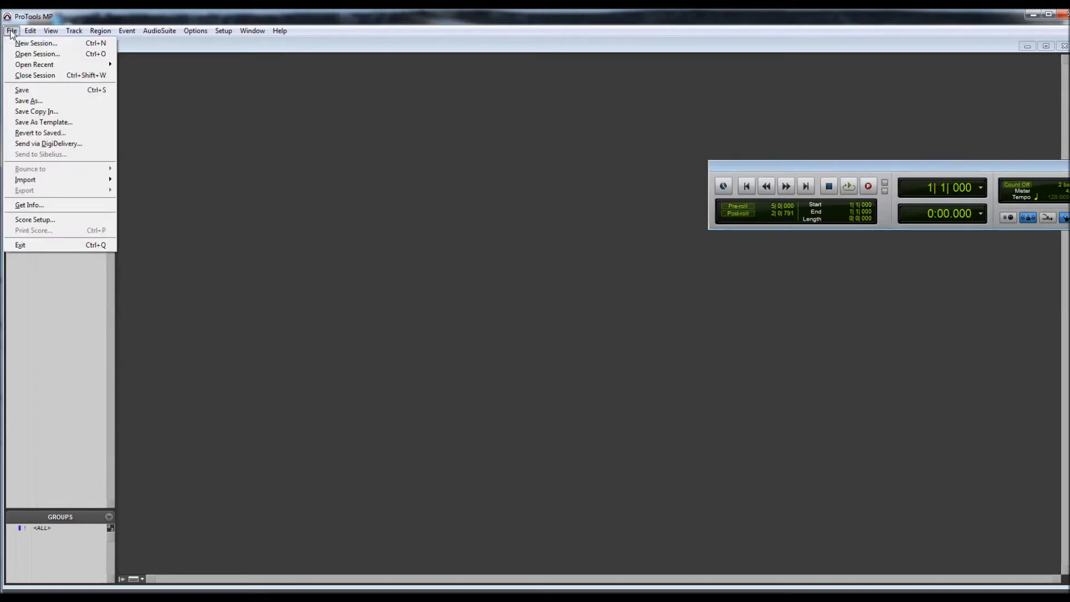
pyautogui.click(264, 180)
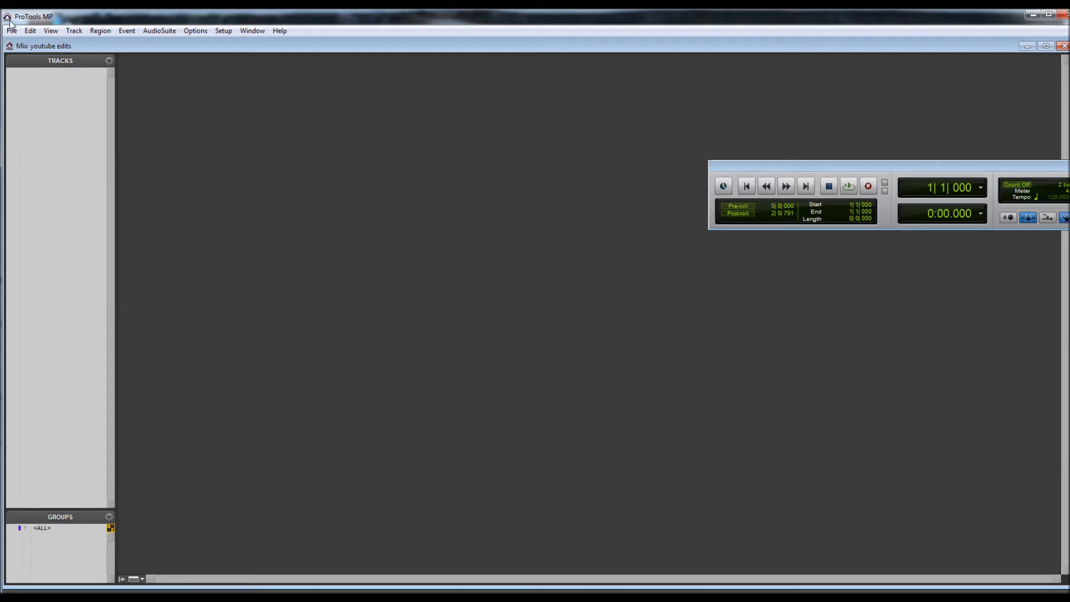
# Create 15 new mono audio tracks with the Samples timebase in the empty session.
pyautogui.click(74, 31)
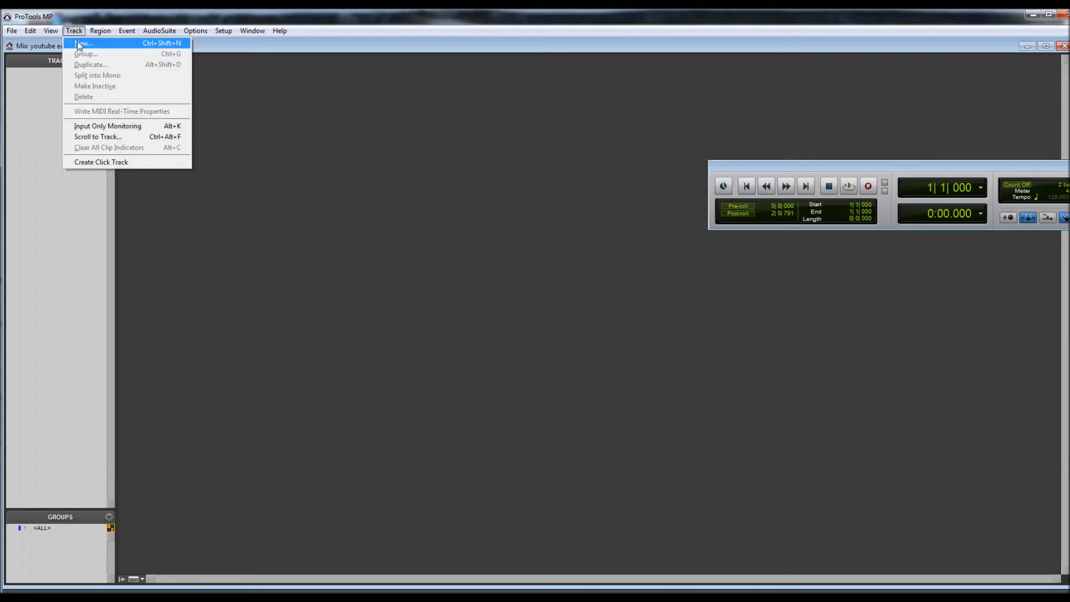
pyautogui.click(81, 43)
pyautogui.click(483, 212)
pyautogui.click(473, 214)
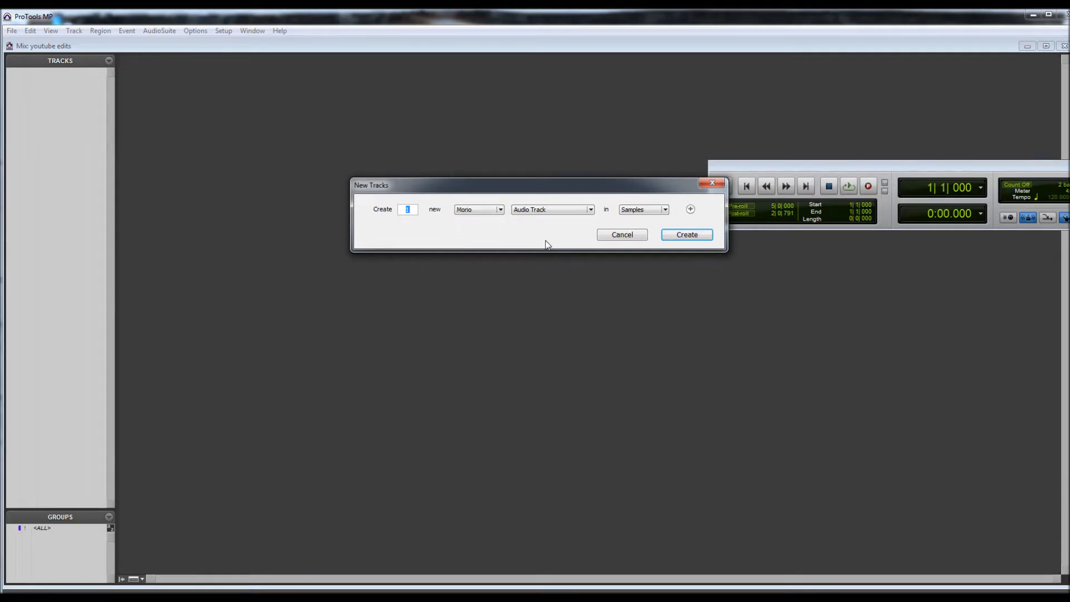
pyautogui.write('1')
pyautogui.press('Return')
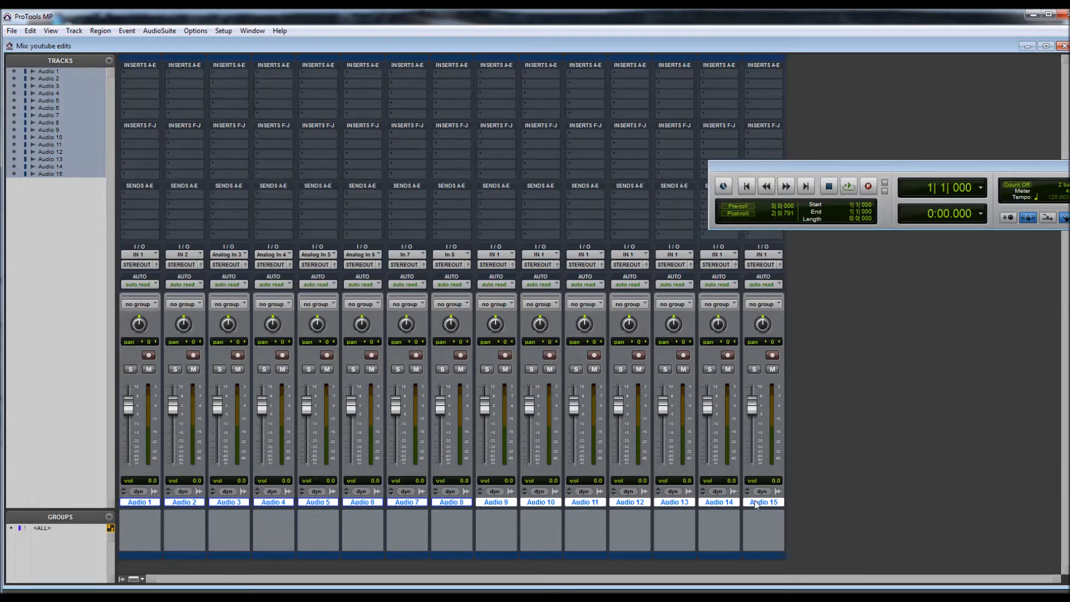
# Remove tracks Audio 1 through Audio 8 from the track selection one at a time.
pyautogui.keyDown('ctrl'); pyautogui.click(137, 503); pyautogui.keyUp('ctrl')
pyautogui.keyDown('ctrl'); pyautogui.click(202, 503); pyautogui.keyUp('ctrl')
pyautogui.keyDown('ctrl'); pyautogui.click(226, 502); pyautogui.keyUp('ctrl')
pyautogui.keyDown('ctrl'); pyautogui.click(288, 499); pyautogui.keyUp('ctrl')
pyautogui.keyDown('ctrl'); pyautogui.click(316, 502); pyautogui.keyUp('ctrl')
pyautogui.keyDown('ctrl'); pyautogui.click(362, 502); pyautogui.keyUp('ctrl')
pyautogui.keyDown('ctrl'); pyautogui.click(407, 502); pyautogui.keyUp('ctrl')
pyautogui.keyDown('ctrl'); pyautogui.click(451, 503); pyautogui.keyUp('ctrl')
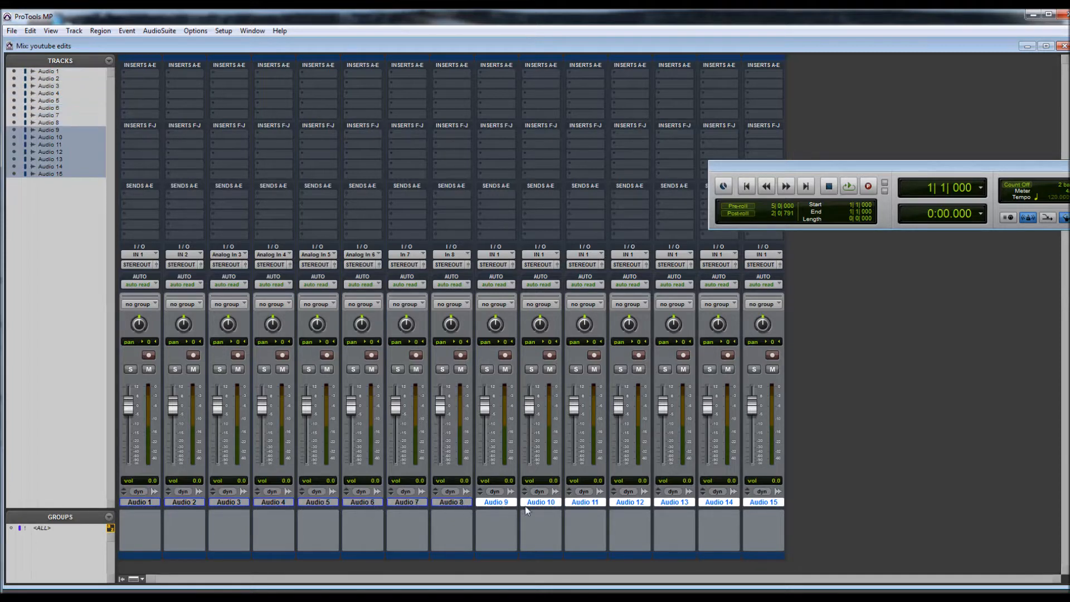
pyautogui.keyDown('ctrl'); pyautogui.click(527, 504); pyautogui.keyUp('ctrl')
# Select only Audio 6 and set up the creation of one new stereo Master Fader track after it.
pyautogui.click(351, 502)
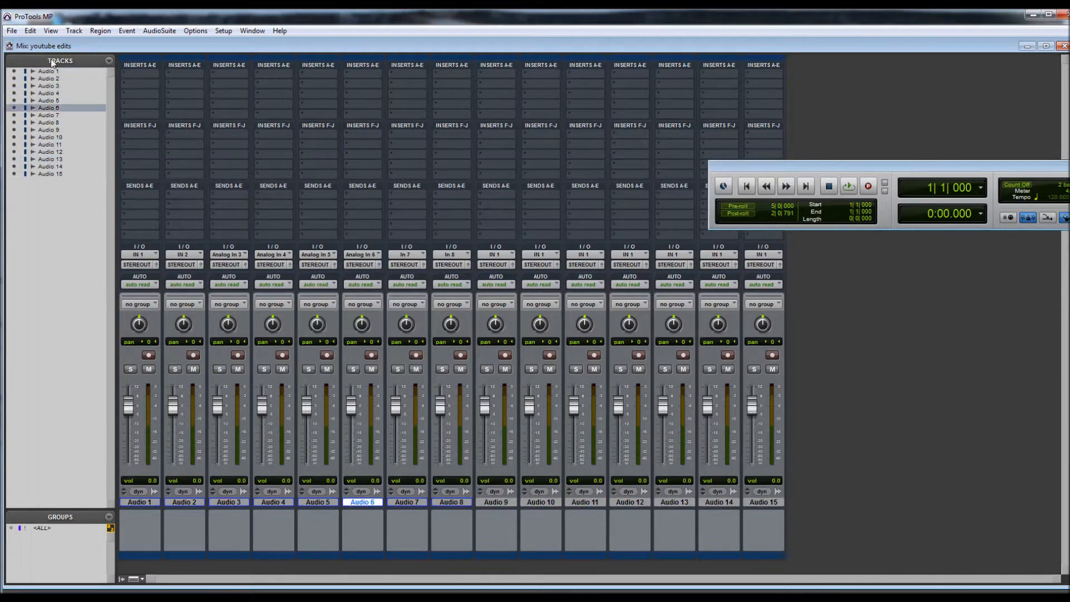
pyautogui.click(12, 31)
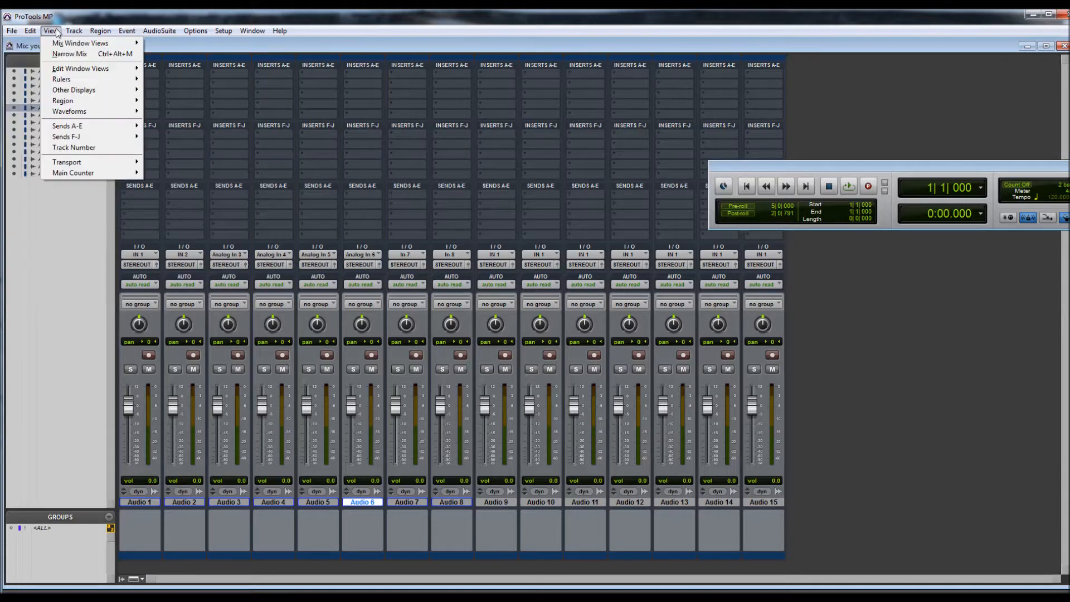
pyautogui.click(79, 43)
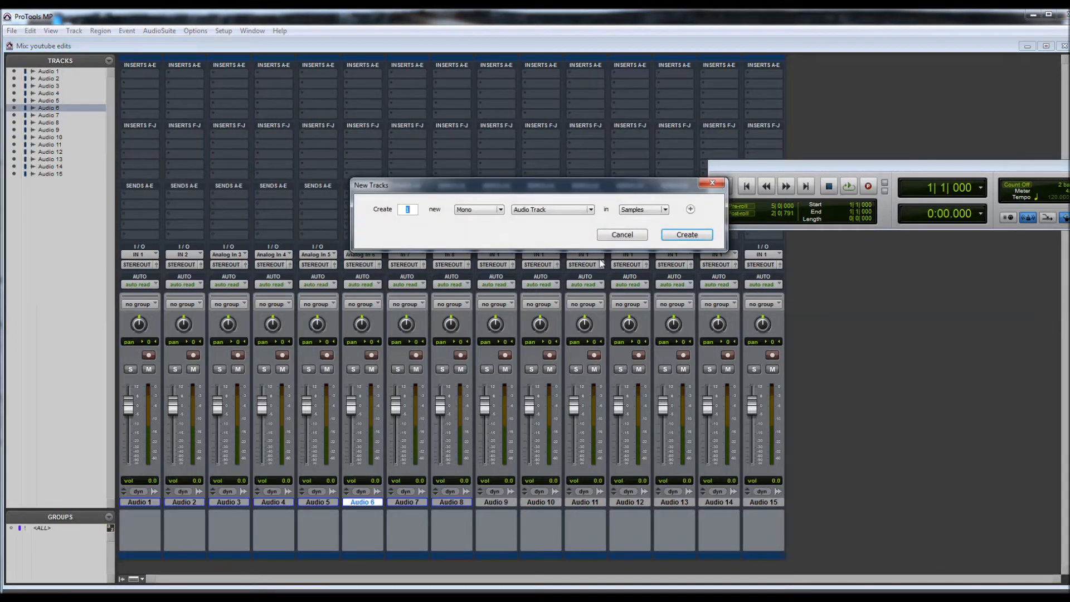
pyautogui.click(495, 209)
pyautogui.click(493, 222)
pyautogui.click(581, 213)
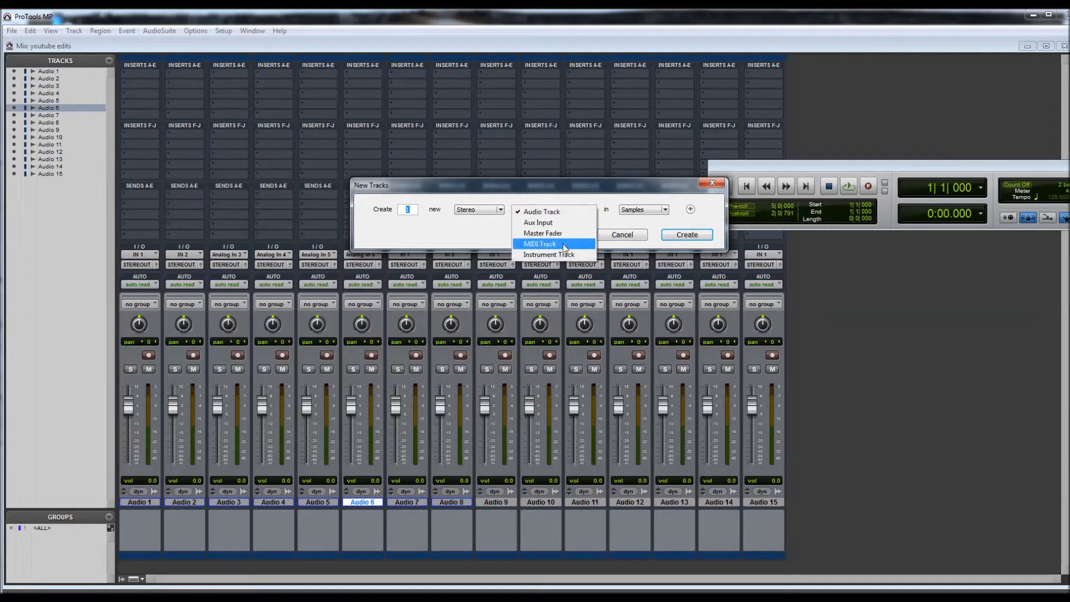
pyautogui.click(556, 233)
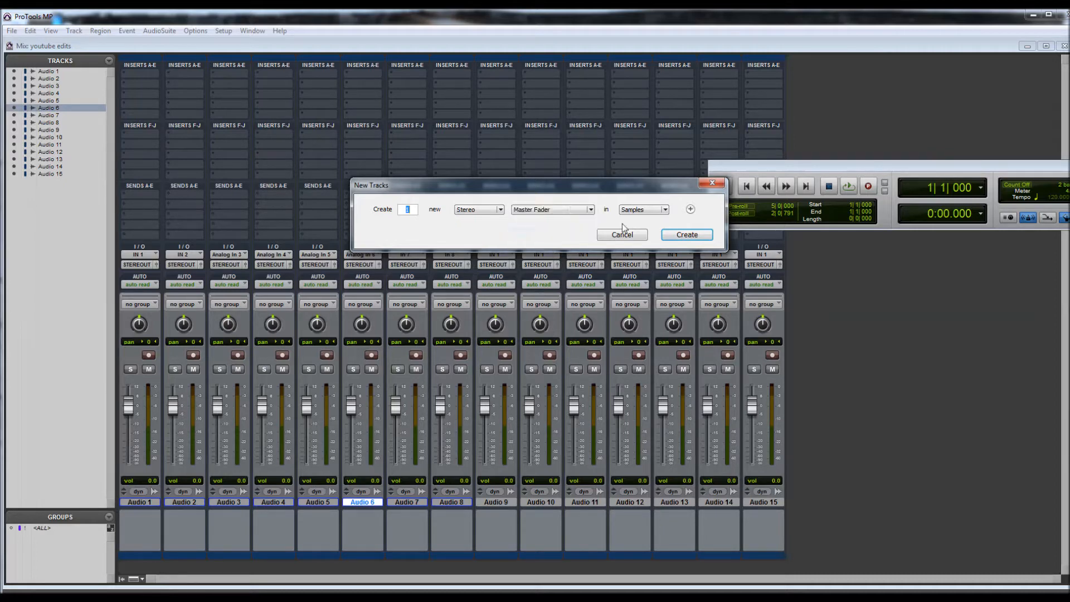
# Add a second entry of 3 mono Aux Input tracks to the new track list.
pyautogui.click(690, 209)
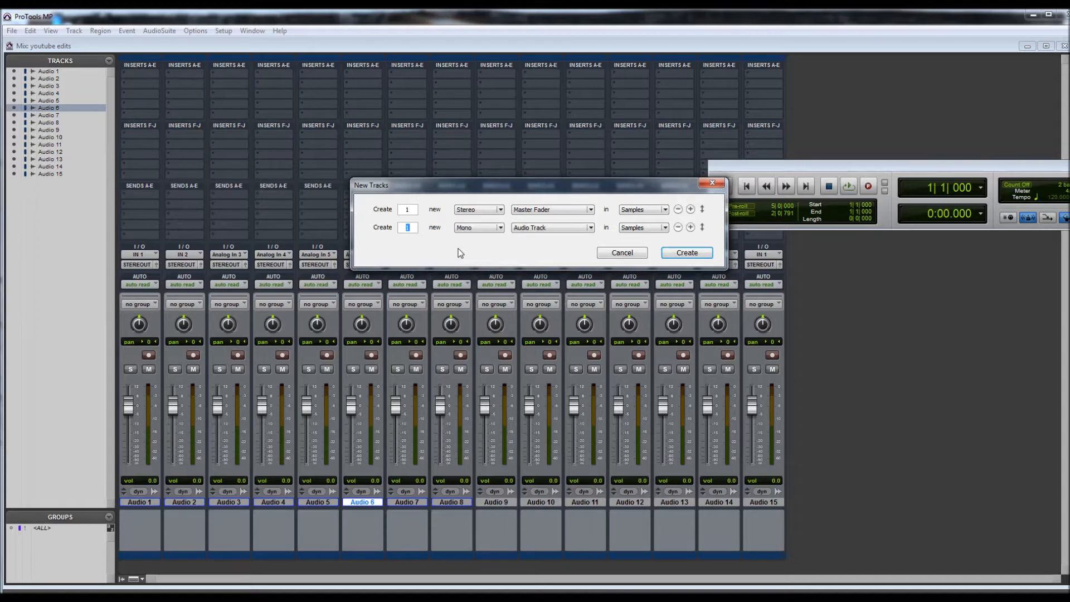
pyautogui.write('3')
pyautogui.click(548, 230)
pyautogui.click(541, 241)
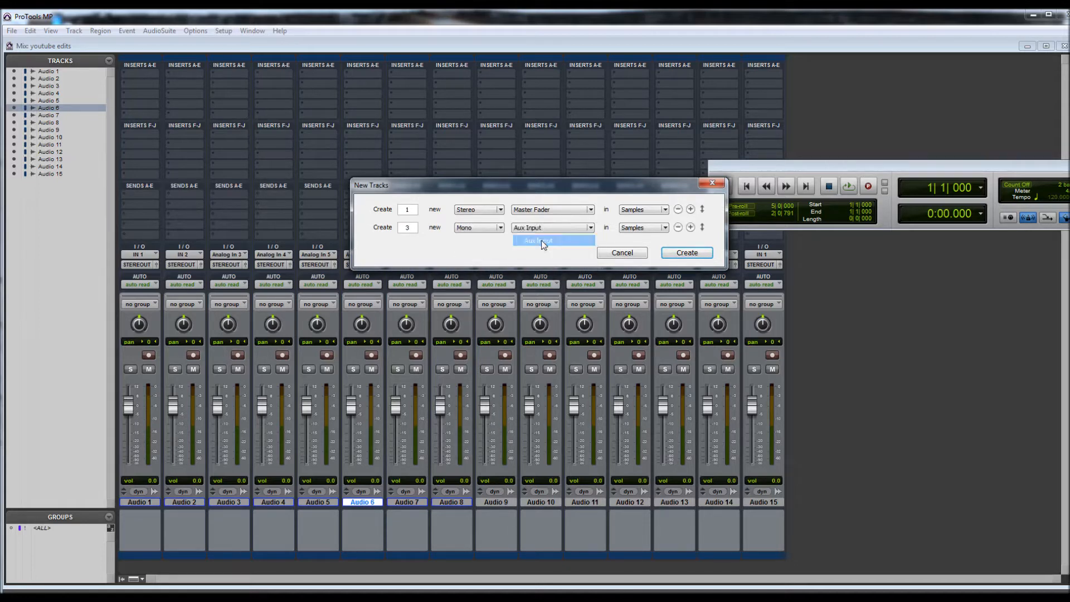
# Add a third entry of 7 stereo Aux Input tracks and create all the listed tracks.
pyautogui.click(690, 227)
pyautogui.write('7')
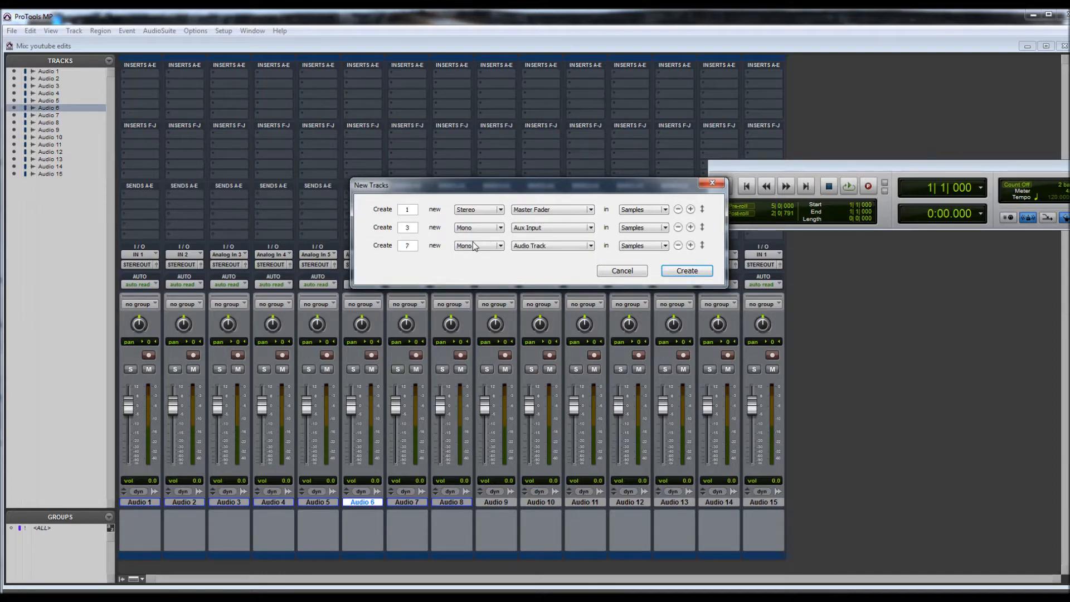
pyautogui.click(501, 245)
pyautogui.click(532, 247)
pyautogui.click(538, 260)
pyautogui.click(680, 277)
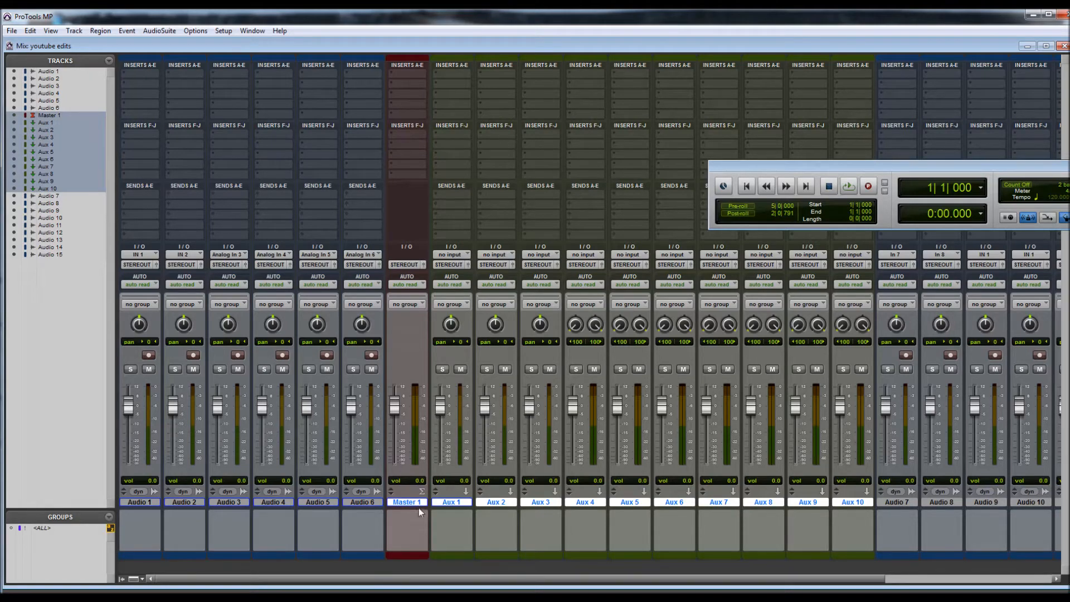
# Move Master 1 to the end of the mixer and place Aux 1 through Aux 10 between Audio 15 and Master 1.
pyautogui.moveTo(407, 502); pyautogui.dragTo(1061, 448)
pyautogui.moveTo(489, 578); pyautogui.dragTo(235, 578)
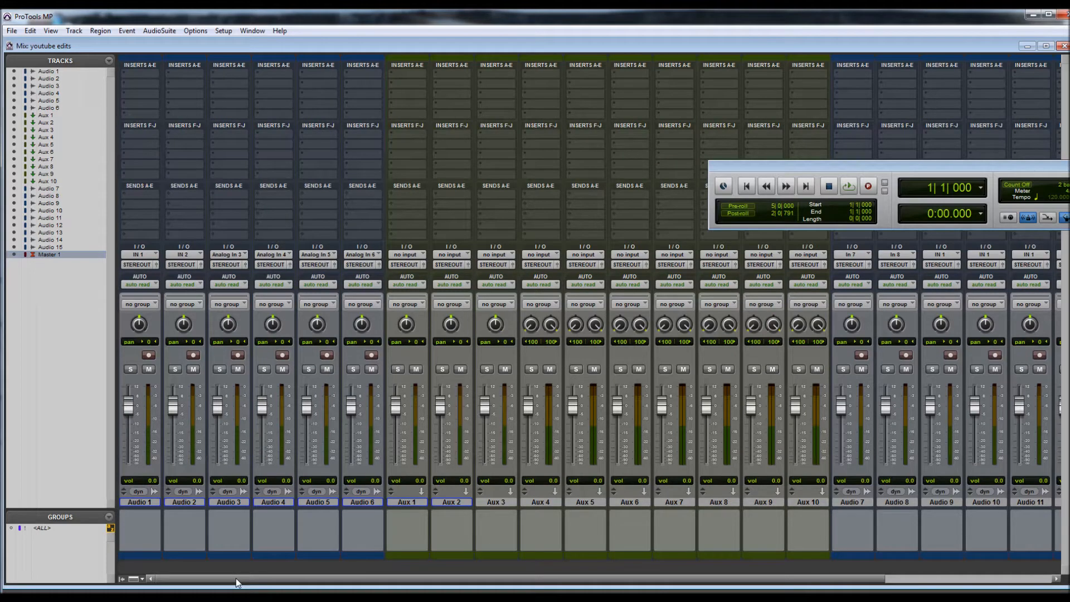
pyautogui.click(400, 502)
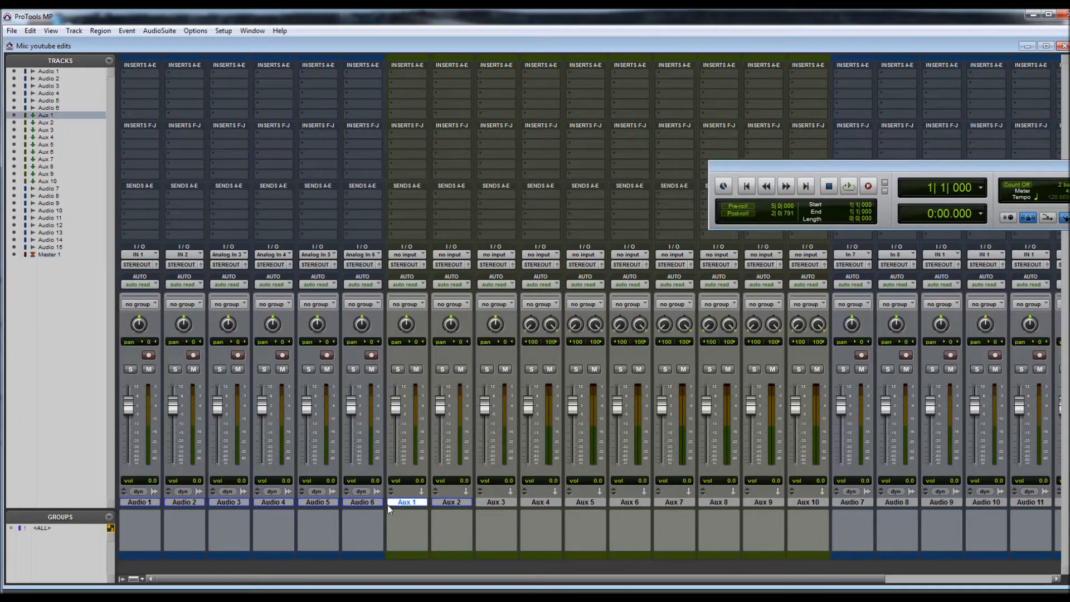
pyautogui.keyDown('shift'); pyautogui.click(809, 502); pyautogui.keyUp('shift')
pyautogui.moveTo(446, 503); pyautogui.dragTo(1033, 484)
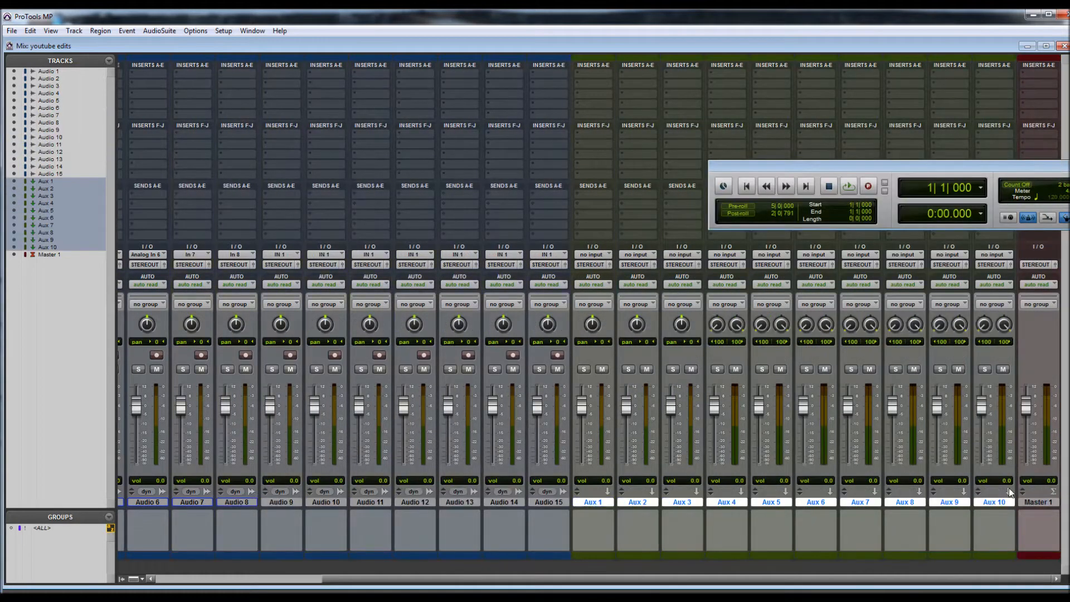
pyautogui.moveTo(673, 577); pyautogui.dragTo(335, 582)
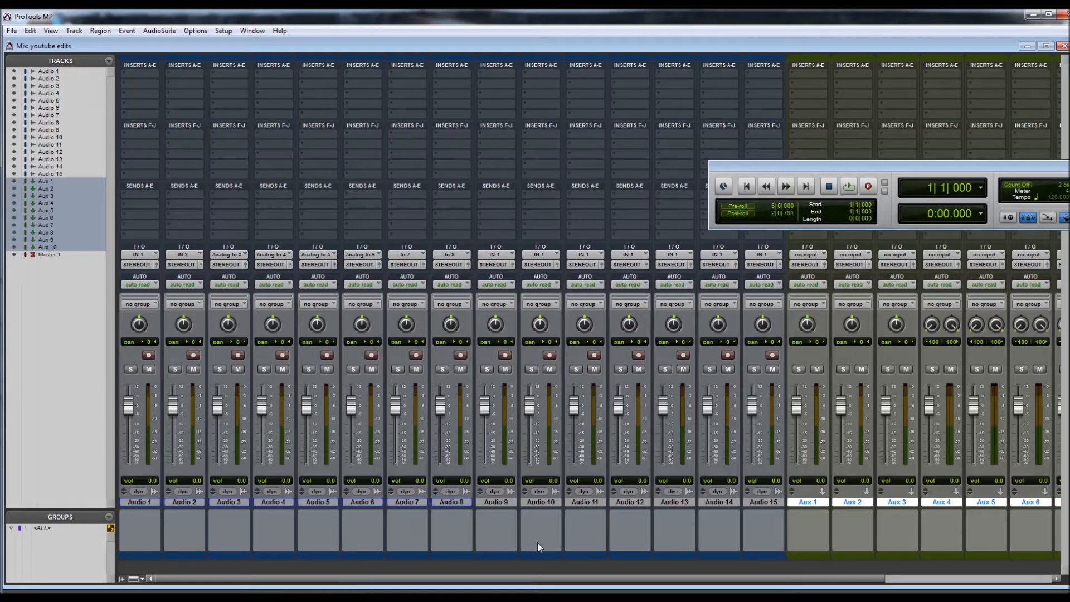
pyautogui.moveTo(457, 578); pyautogui.dragTo(295, 574)
pyautogui.moveTo(557, 578); pyautogui.dragTo(727, 579)
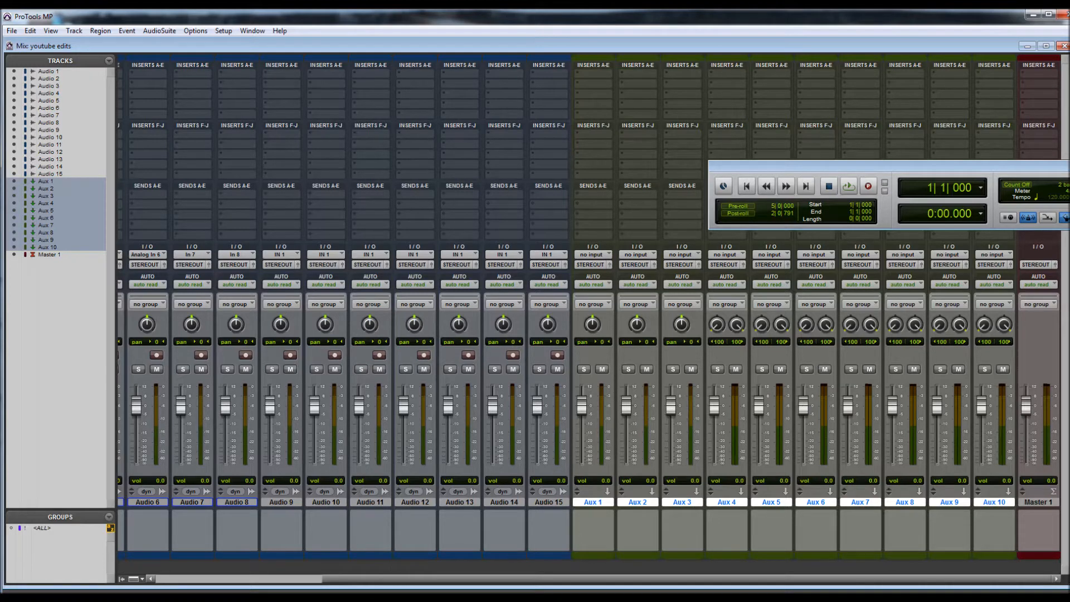
pyautogui.hscroll(-5, 339, 556)
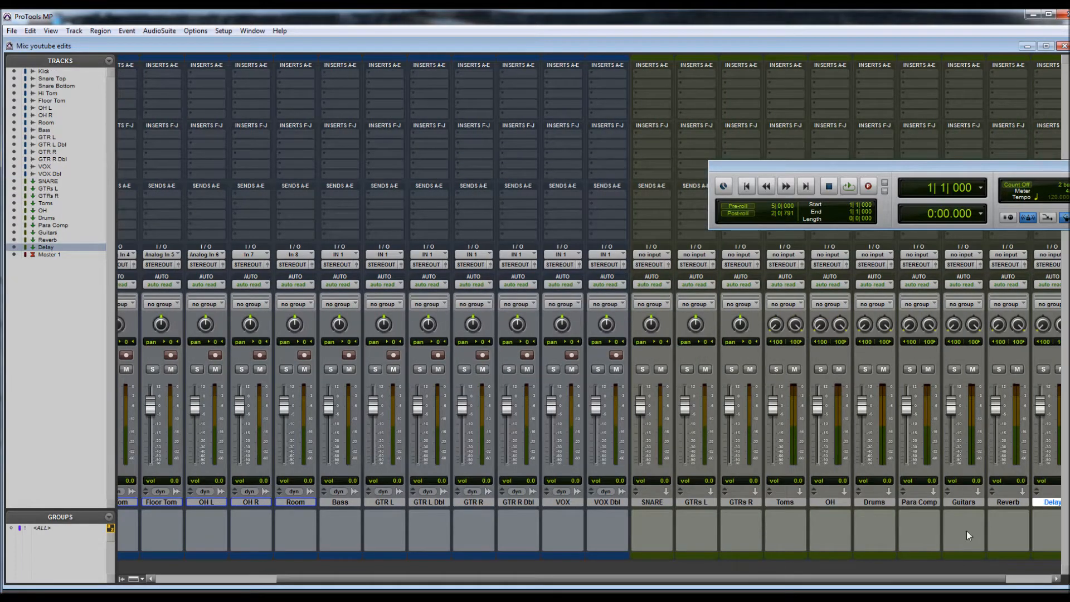
# Select the drum tracks from Kick through Room and colour them bright yellow with the track color palette.
pyautogui.moveTo(895, 579); pyautogui.dragTo(702, 578)
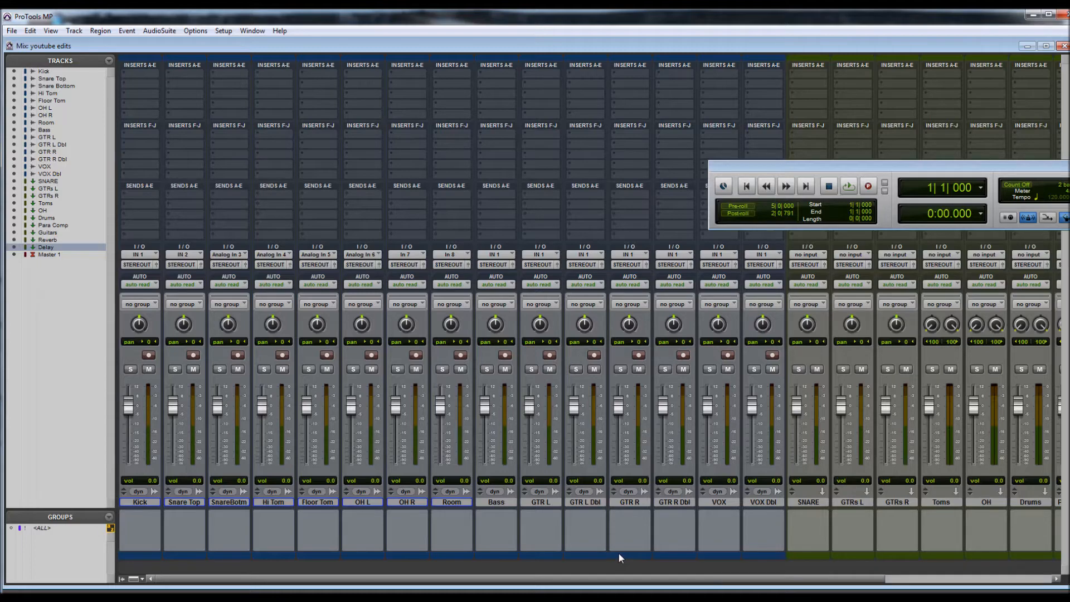
pyautogui.moveTo(582, 577); pyautogui.dragTo(405, 561)
pyautogui.click(150, 505)
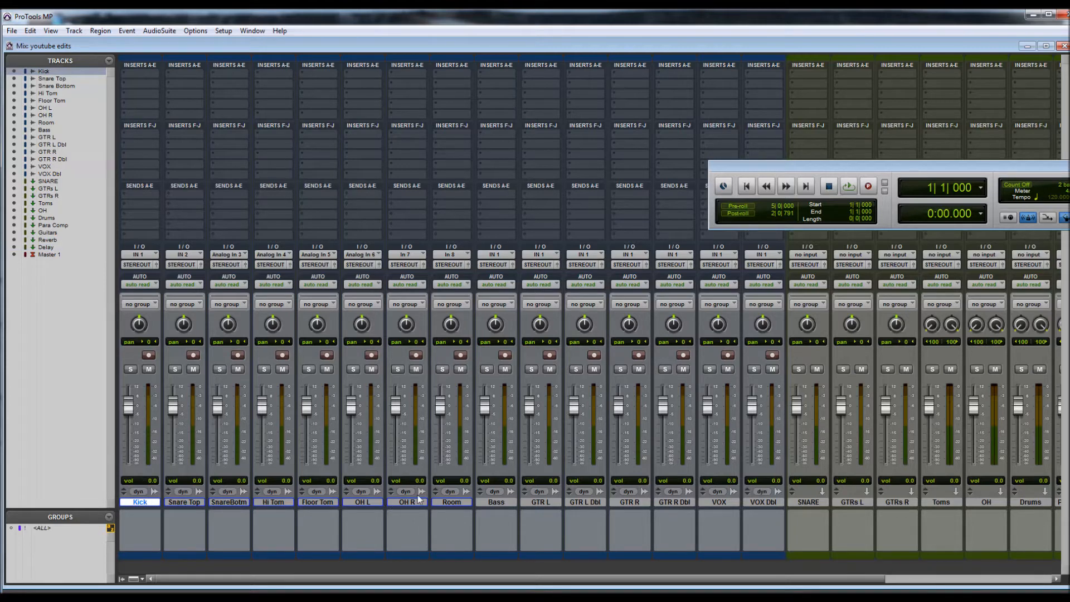
pyautogui.keyDown('shift'); pyautogui.click(456, 503); pyautogui.keyUp('shift')
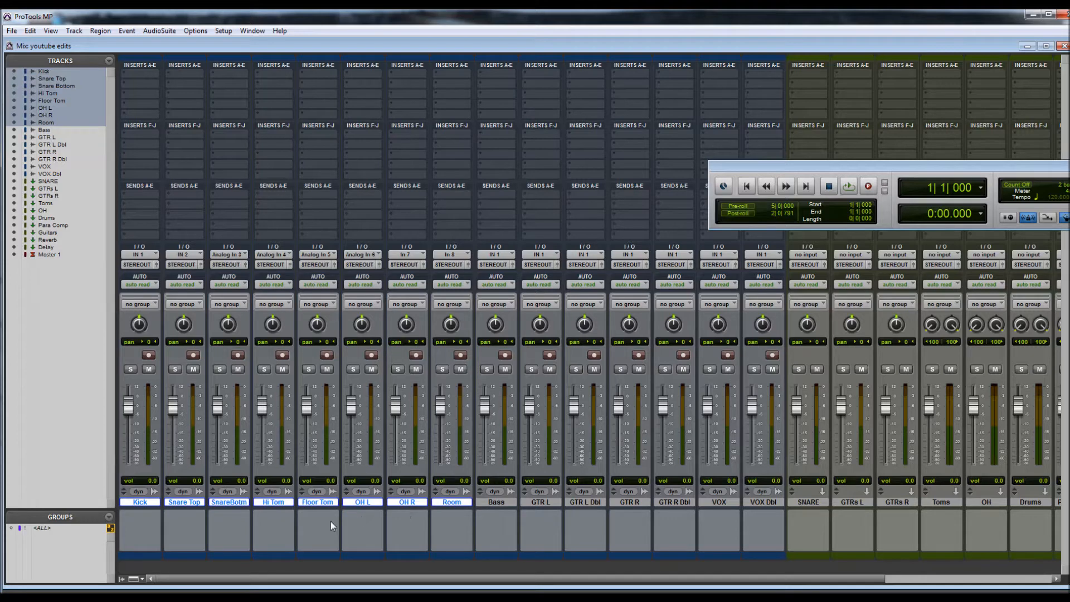
pyautogui.click(585, 502)
pyautogui.click(140, 501)
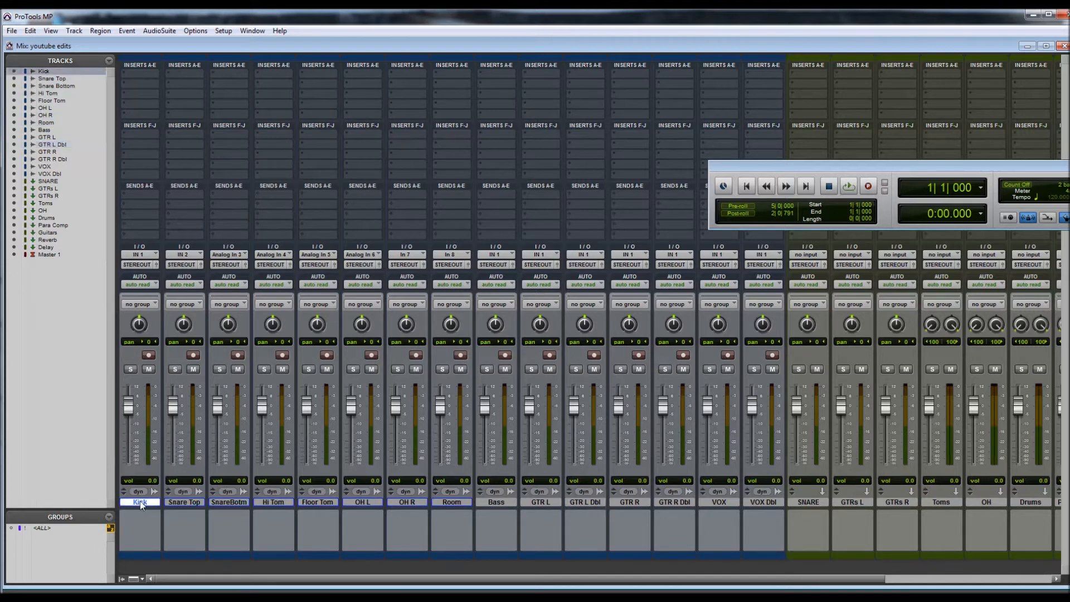
pyautogui.keyDown('shift'); pyautogui.click(452, 502); pyautogui.keyUp('shift')
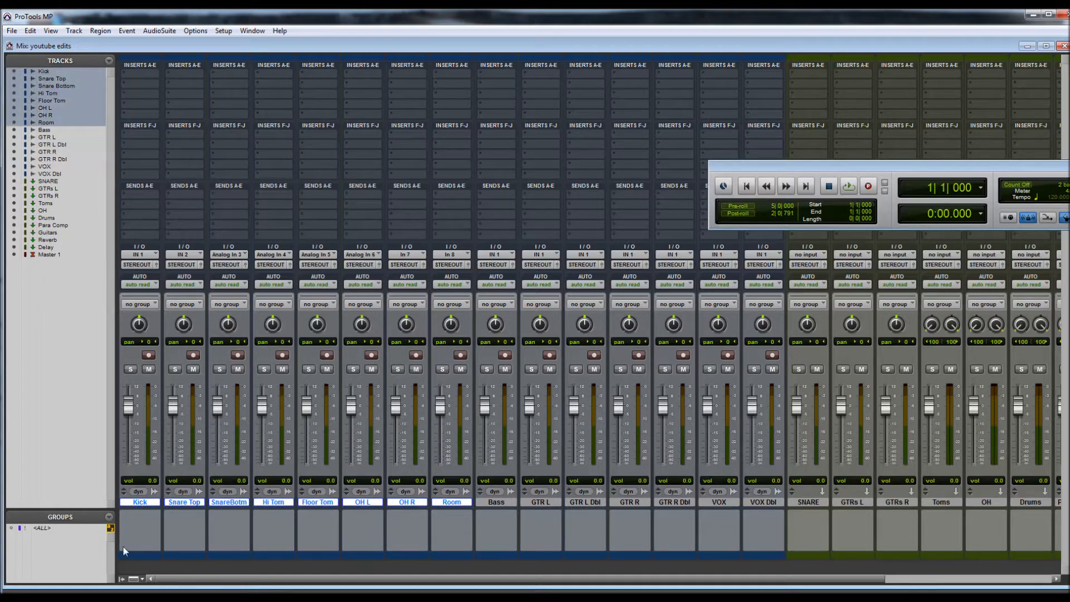
pyautogui.doubleClick(148, 553)
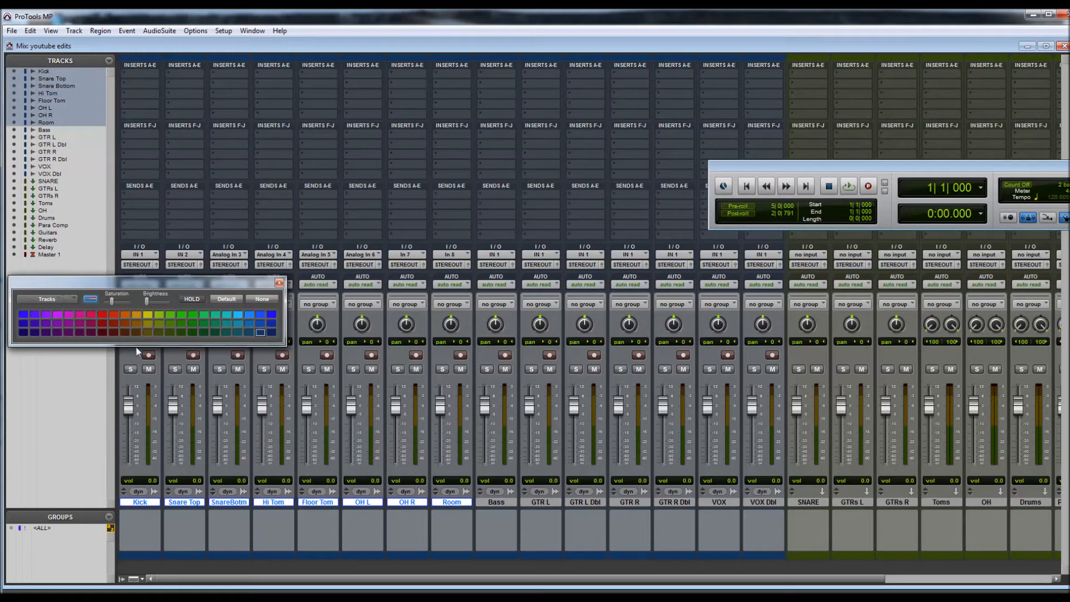
pyautogui.click(147, 315)
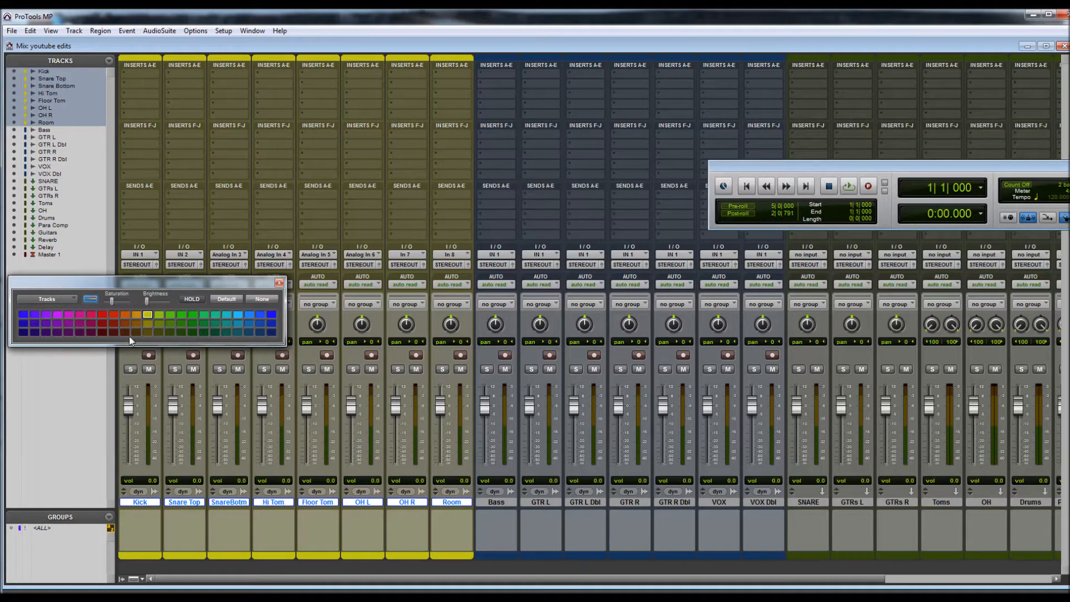
# Switch the channel strip colouring off and back on, and close the color palette.
pyautogui.click(93, 301)
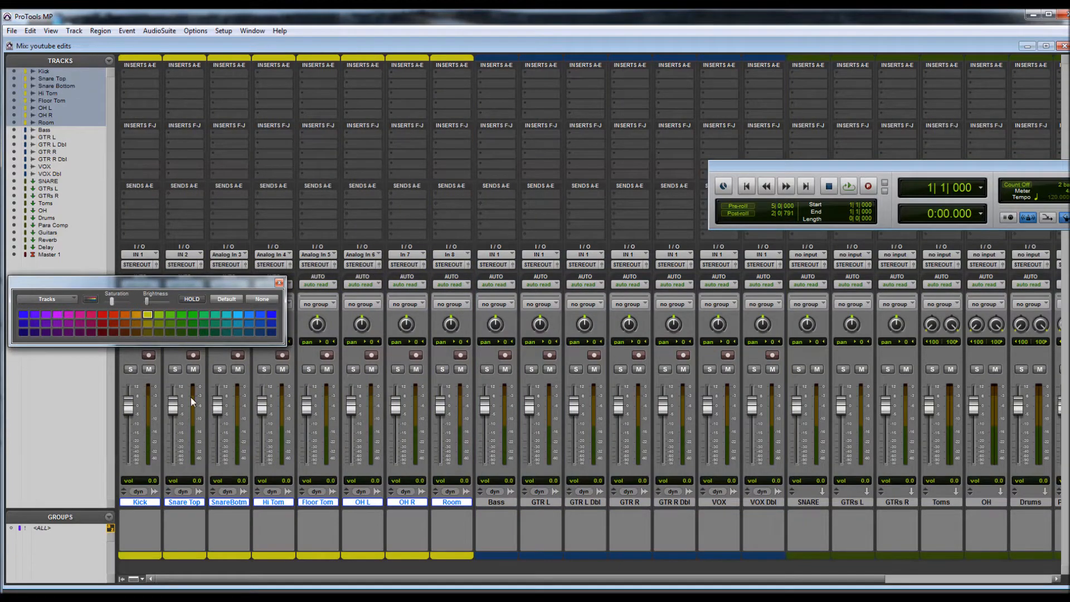
pyautogui.click(93, 300)
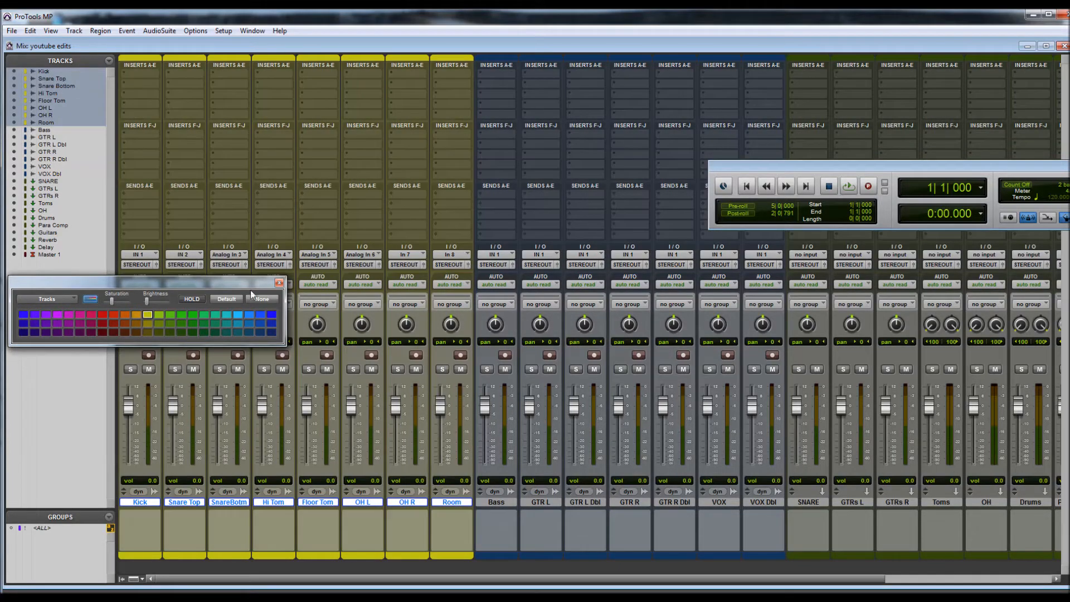
pyautogui.click(279, 282)
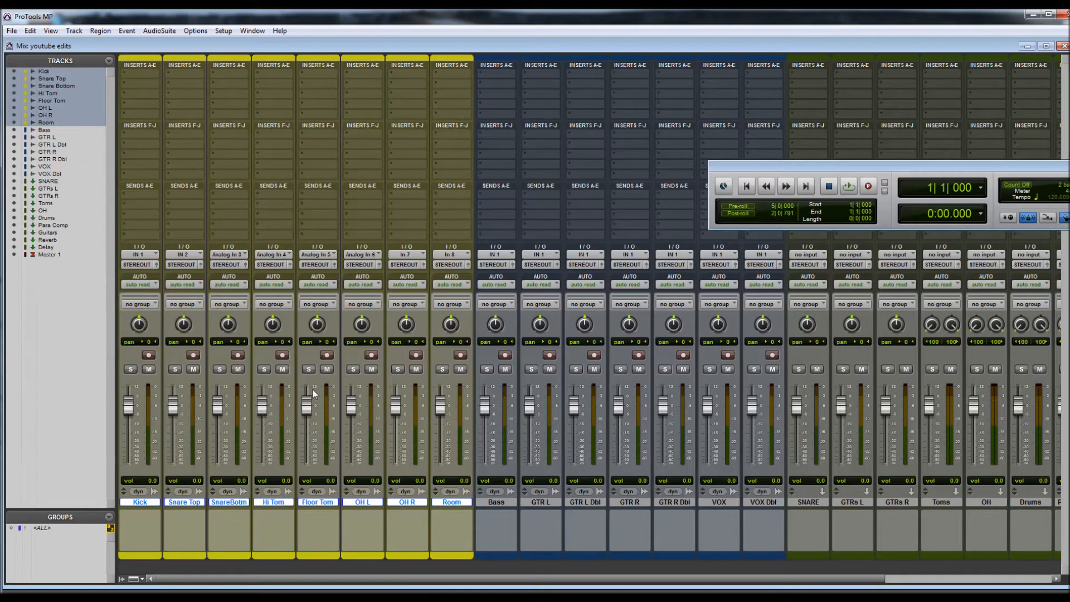
pyautogui.doubleClick(490, 552)
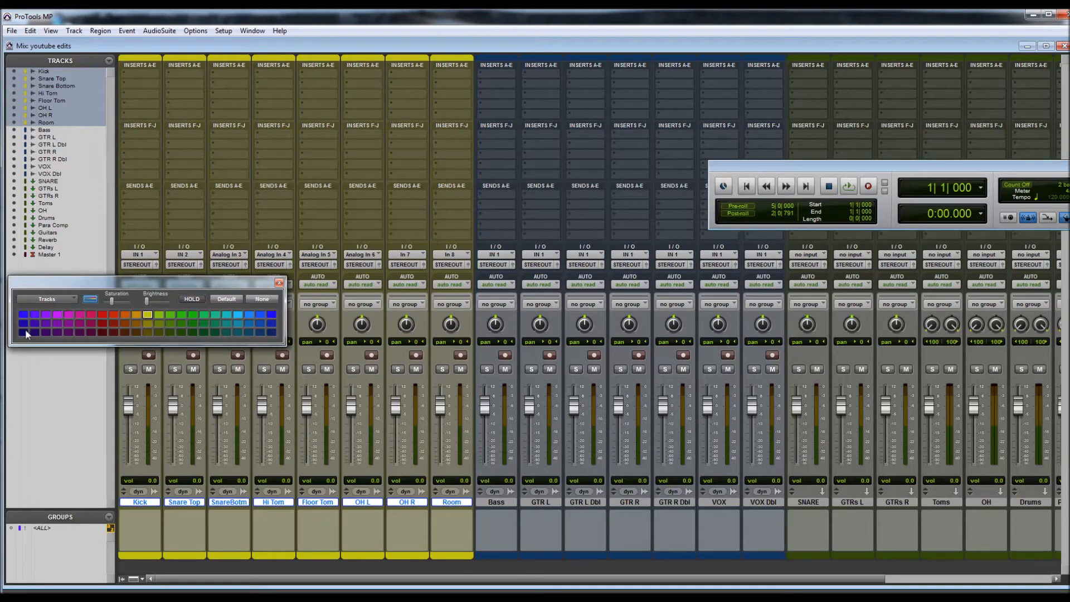
pyautogui.click(45, 313)
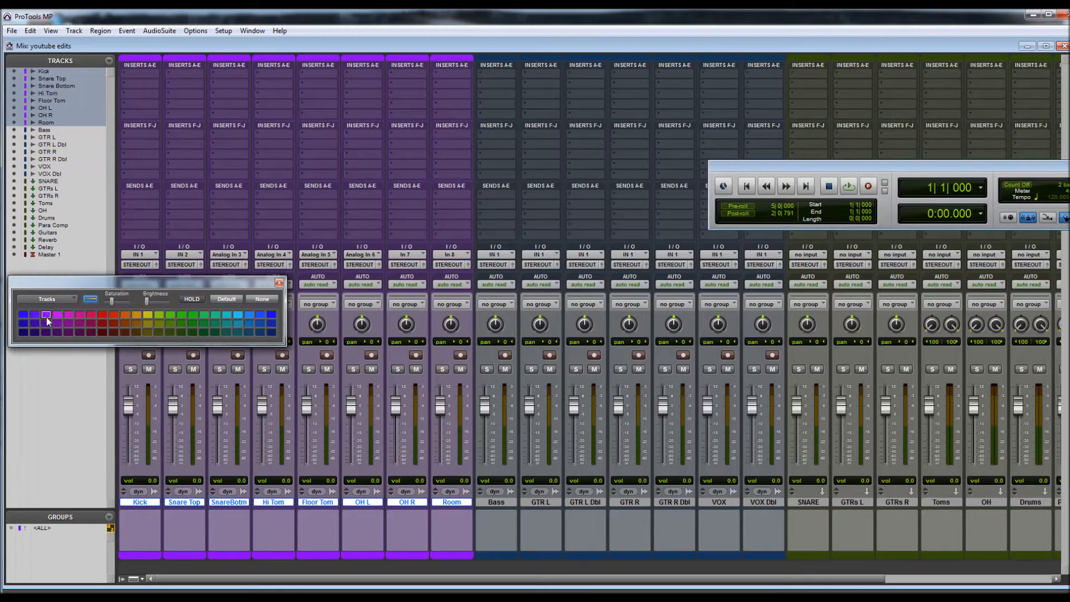
pyautogui.click(149, 314)
pyautogui.click(279, 283)
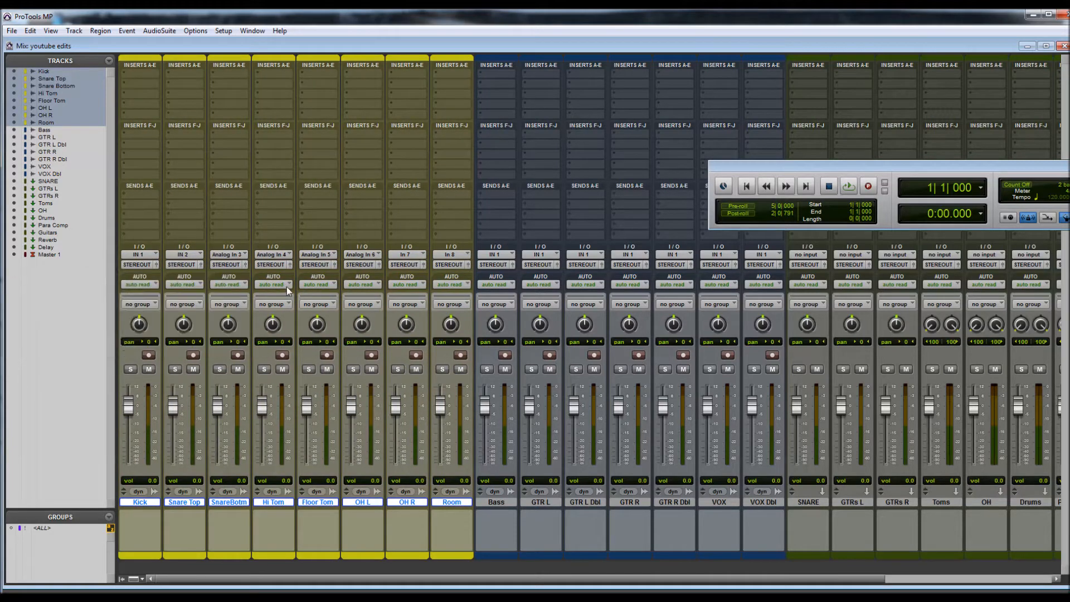
# Colour the Bass track bright purple with the track color palette and close the palette.
pyautogui.click(489, 502)
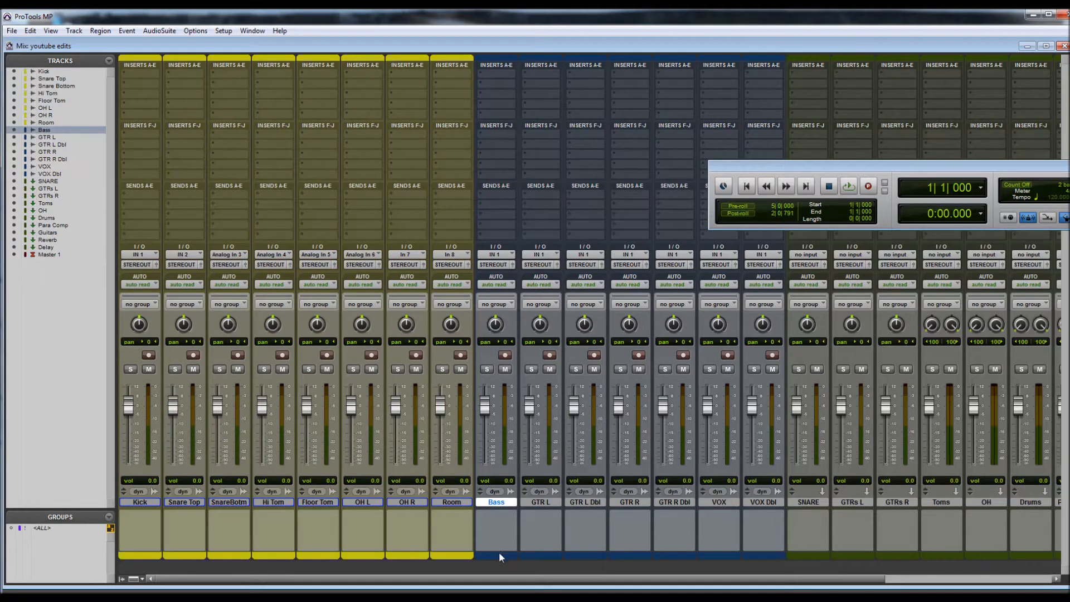
pyautogui.doubleClick(499, 554)
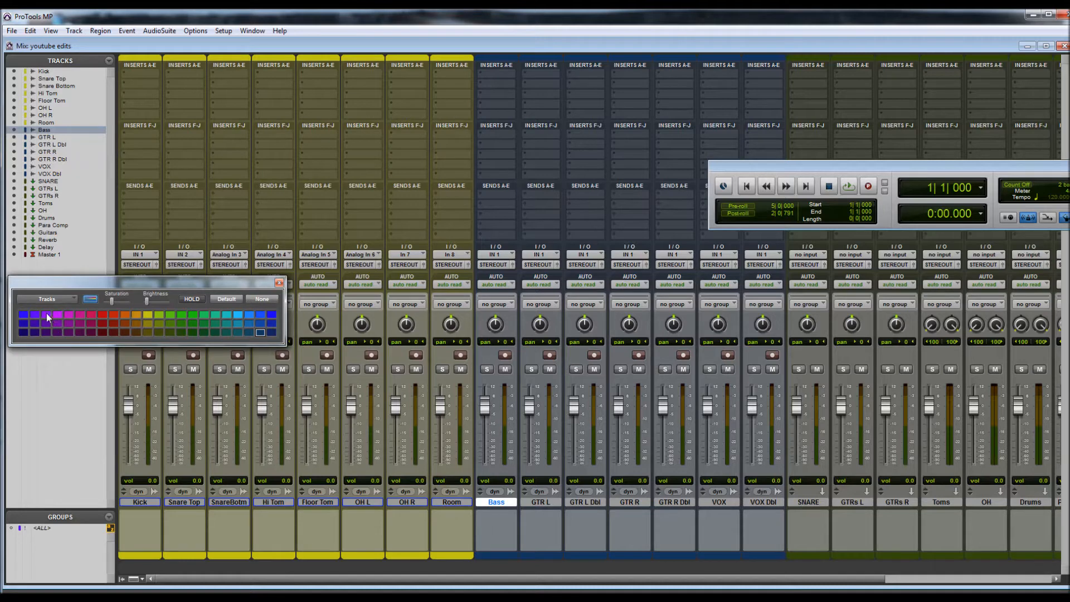
pyautogui.click(47, 313)
pyautogui.click(56, 315)
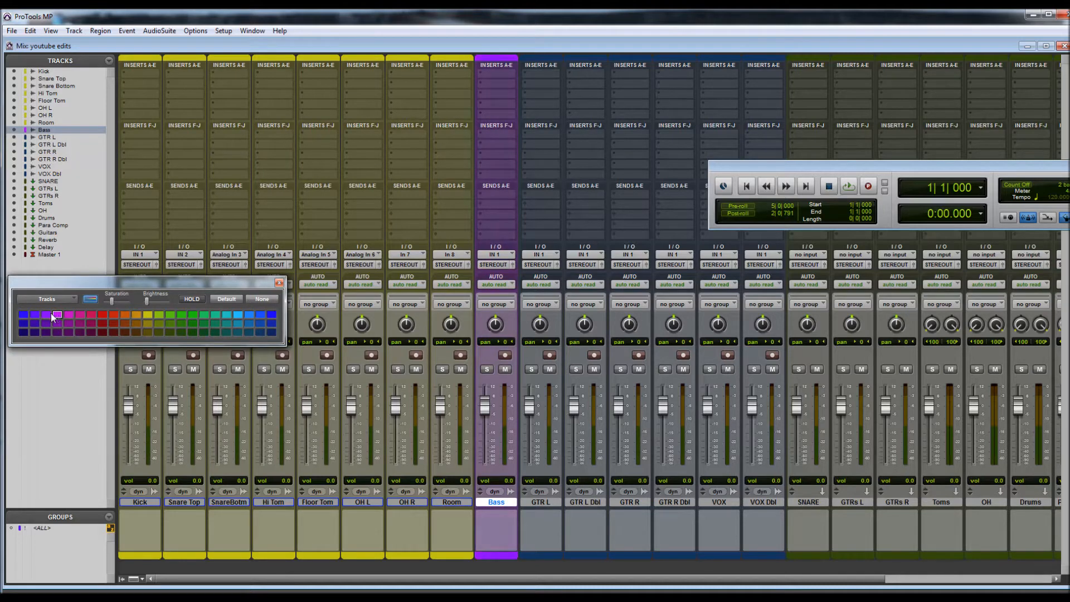
pyautogui.click(279, 282)
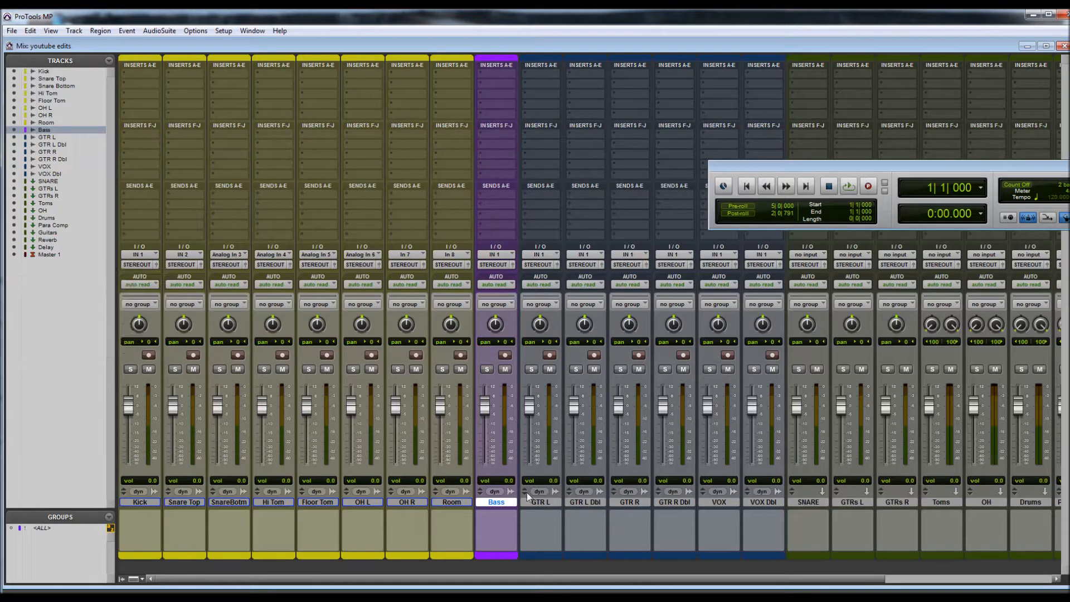
# Select GTR L and GTR L Dbl, colour both tracks bright magenta-violet, and close the color palette.
pyautogui.click(540, 502)
pyautogui.keyDown('shift'); pyautogui.click(581, 502); pyautogui.keyUp('shift')
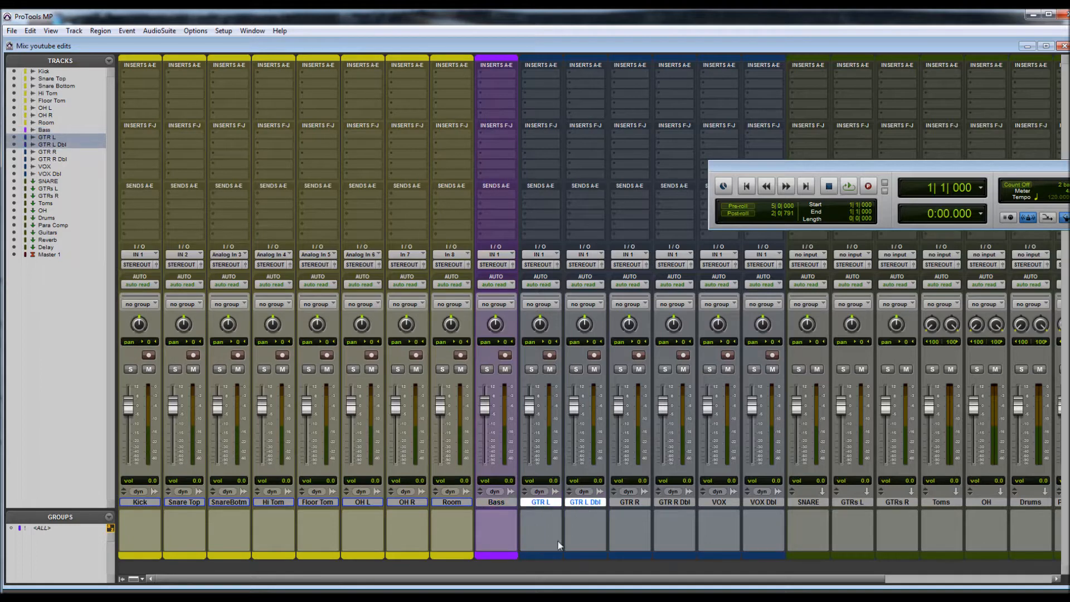
pyautogui.doubleClick(539, 553)
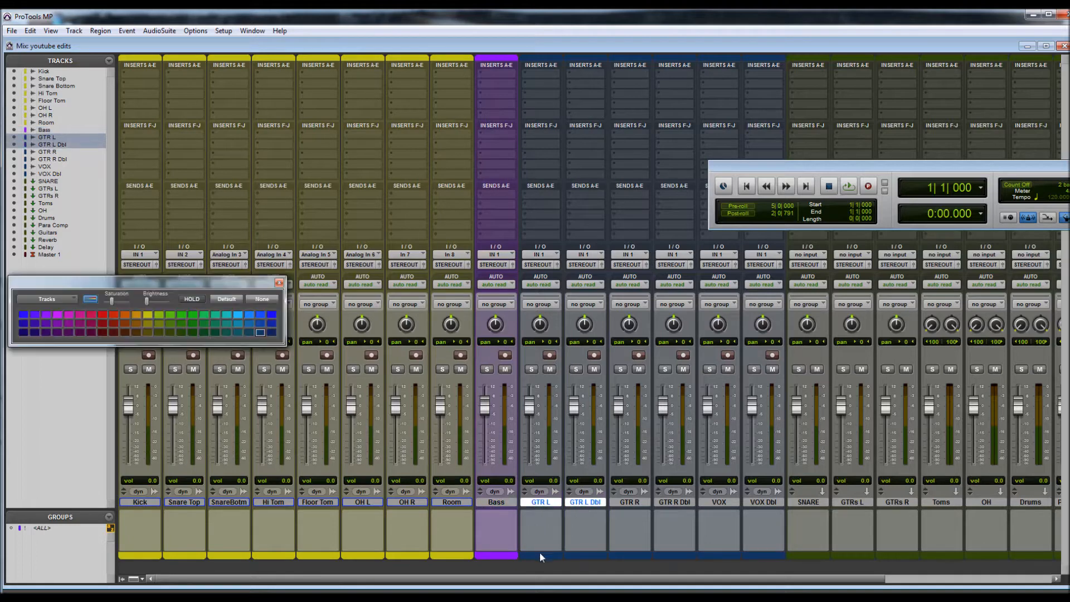
pyautogui.click(59, 313)
pyautogui.click(279, 282)
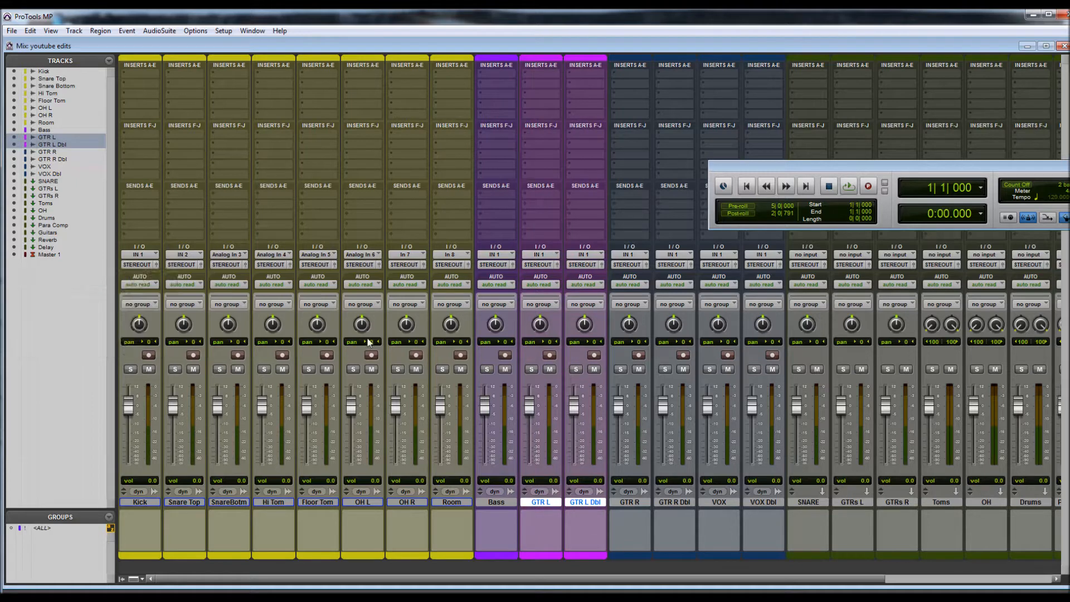
# Select GTR R and GTR R Dbl, colour both tracks bright green, and close the color palette.
pyautogui.click(630, 502)
pyautogui.keyDown('shift'); pyautogui.click(673, 502); pyautogui.keyUp('shift')
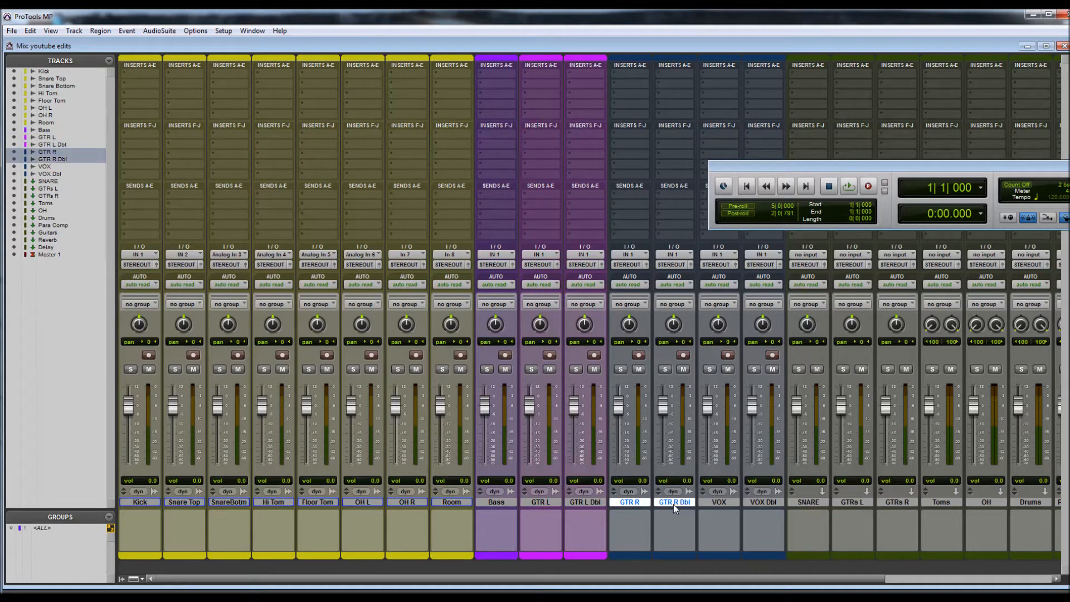
pyautogui.doubleClick(630, 553)
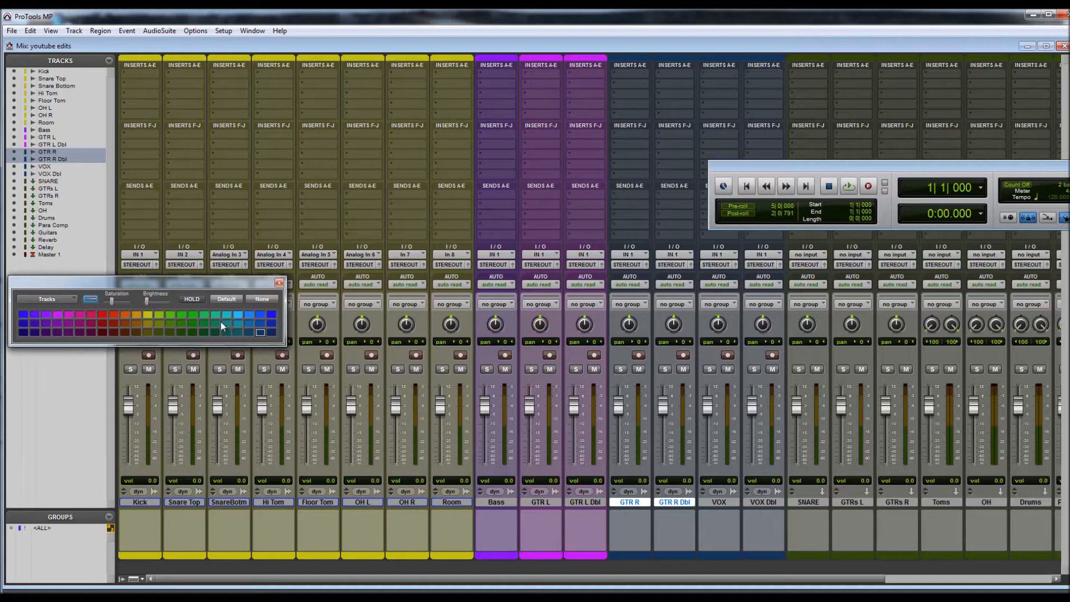
pyautogui.click(171, 316)
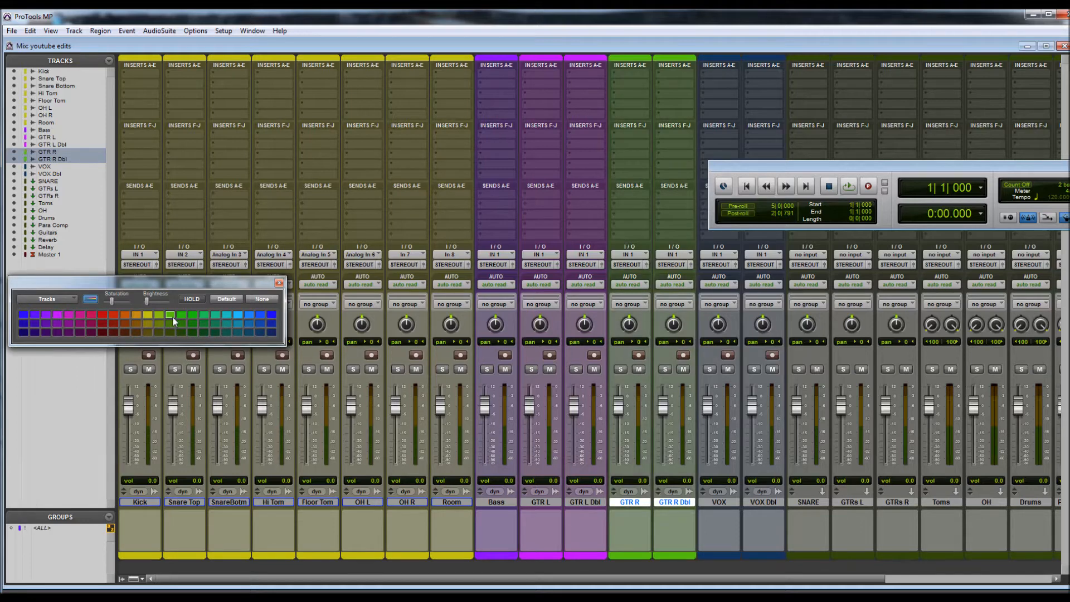
pyautogui.click(279, 282)
# Select VOX and VOX Dbl, colour both tracks bright light blue, and close the color palette.
pyautogui.click(728, 501)
pyautogui.keyDown('shift'); pyautogui.click(763, 502); pyautogui.keyUp('shift')
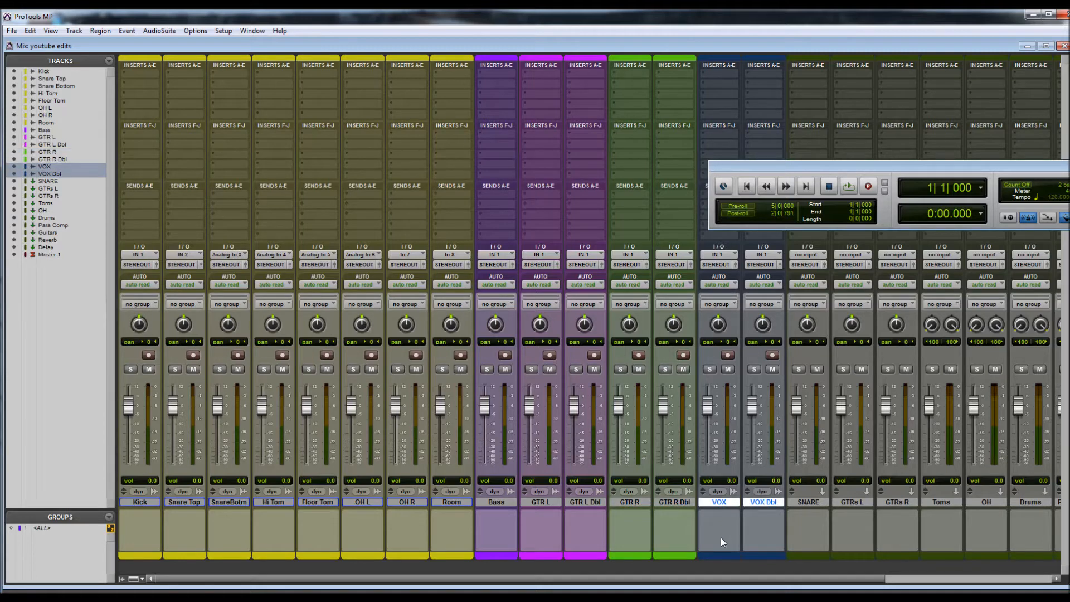
pyautogui.doubleClick(714, 553)
pyautogui.click(237, 314)
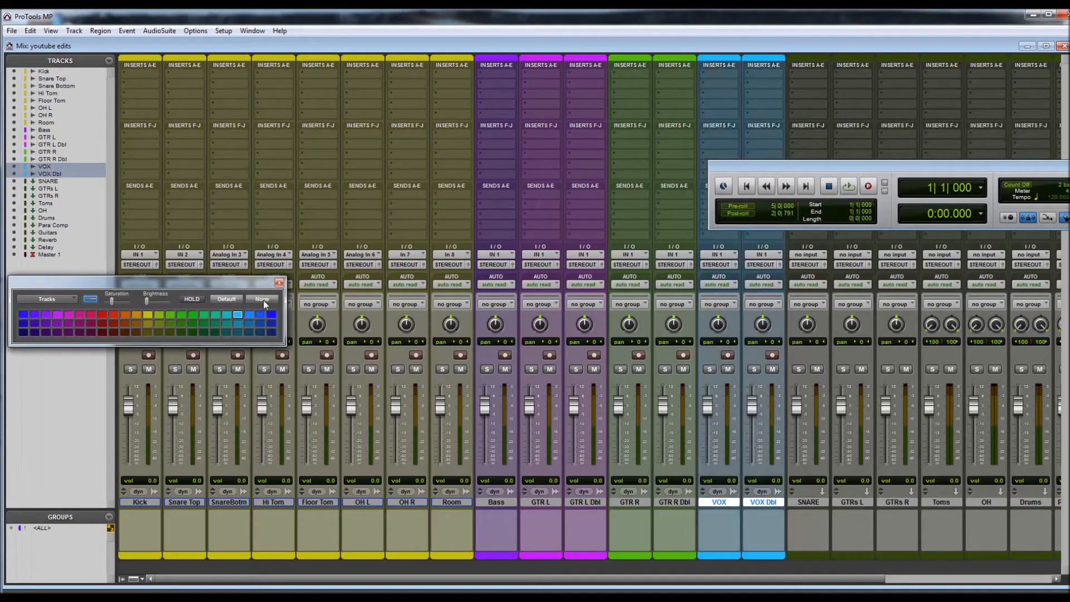
pyautogui.click(279, 283)
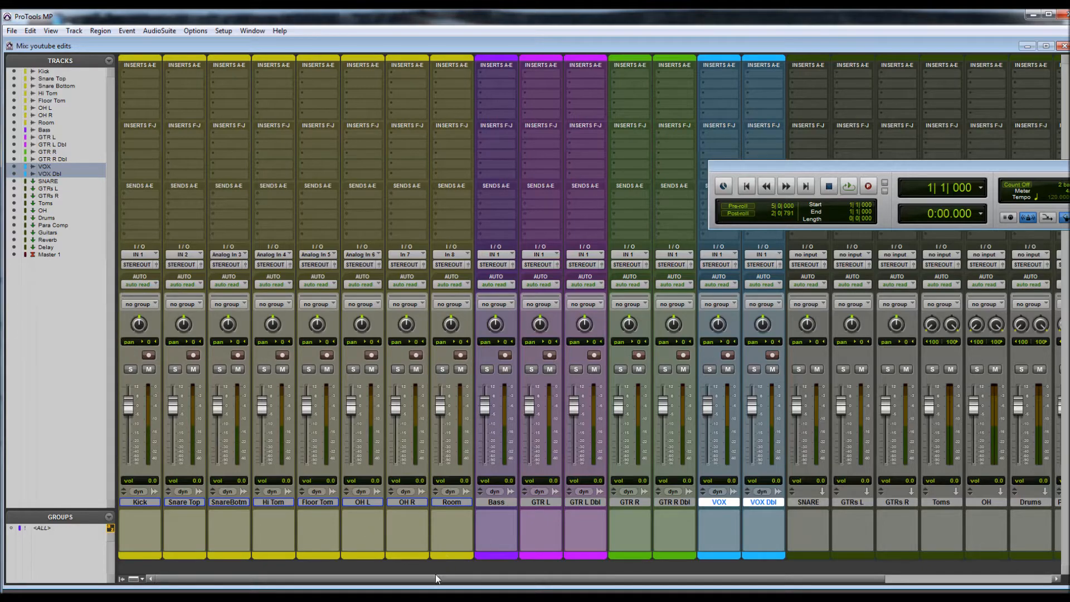
# Move the SNARE aux track between the Snare Bottom and Hi Tom tracks, then open and close its color palette.
pyautogui.moveTo(436, 578); pyautogui.dragTo(657, 589)
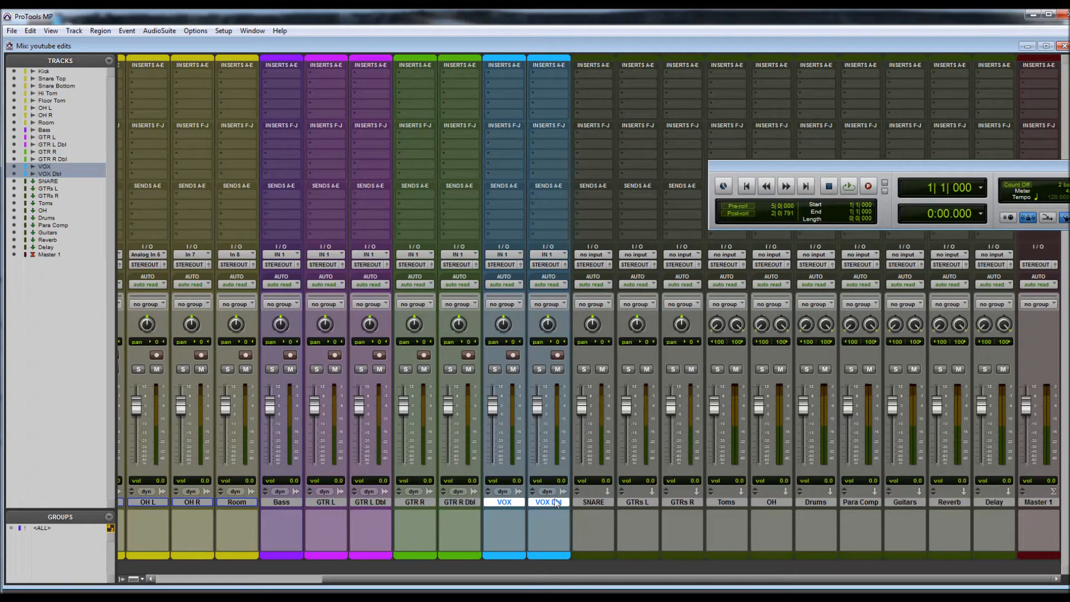
pyautogui.click(591, 503)
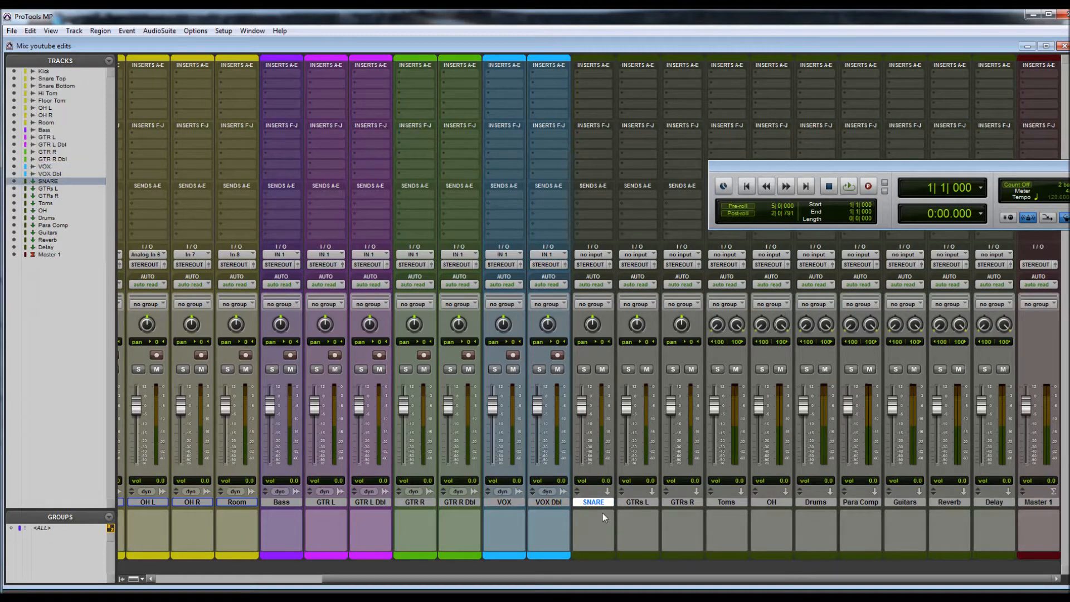
pyautogui.moveTo(602, 504); pyautogui.dragTo(256, 485)
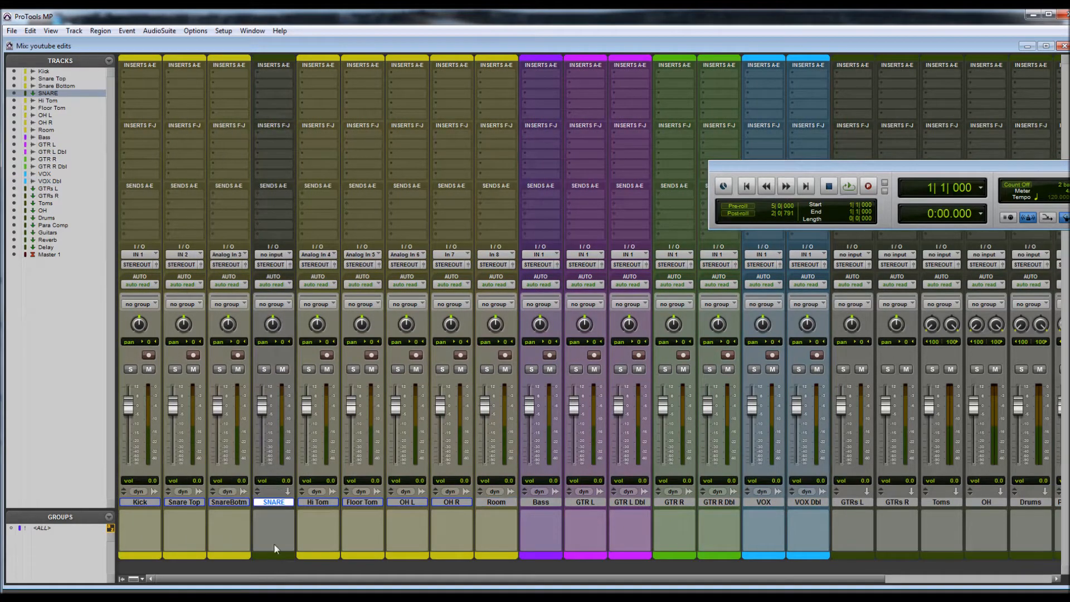
pyautogui.doubleClick(267, 554)
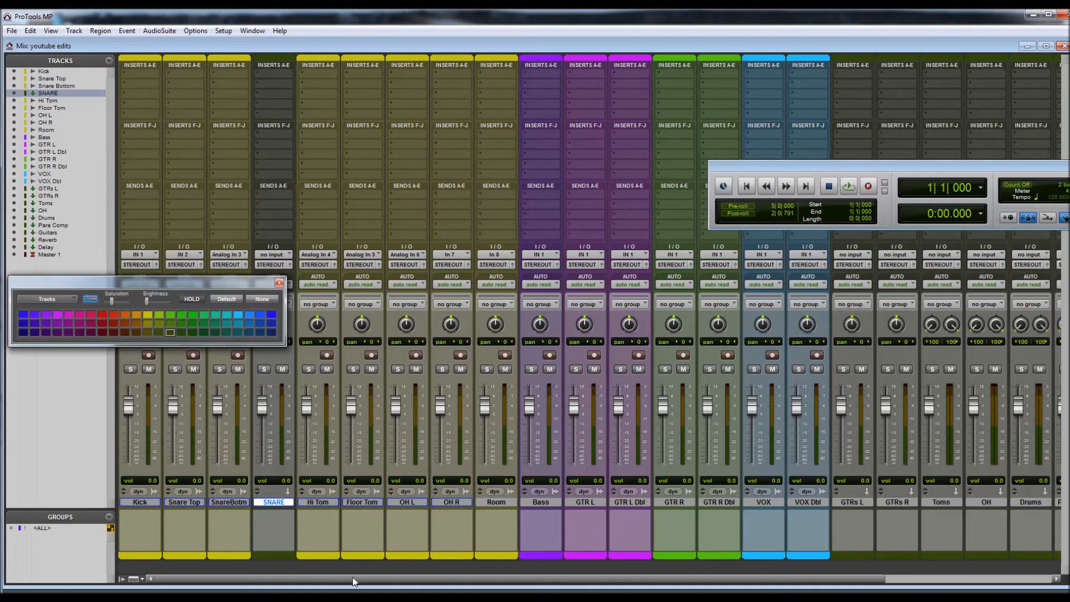
pyautogui.click(279, 284)
# Place the GTRs L aux after GTR L Dbl, GTRs R after GTR R Dbl, and Toms after Floor Tom.
pyautogui.moveTo(285, 577); pyautogui.dragTo(572, 556)
pyautogui.moveTo(639, 503); pyautogui.dragTo(441, 496)
pyautogui.moveTo(682, 502); pyautogui.dragTo(566, 499)
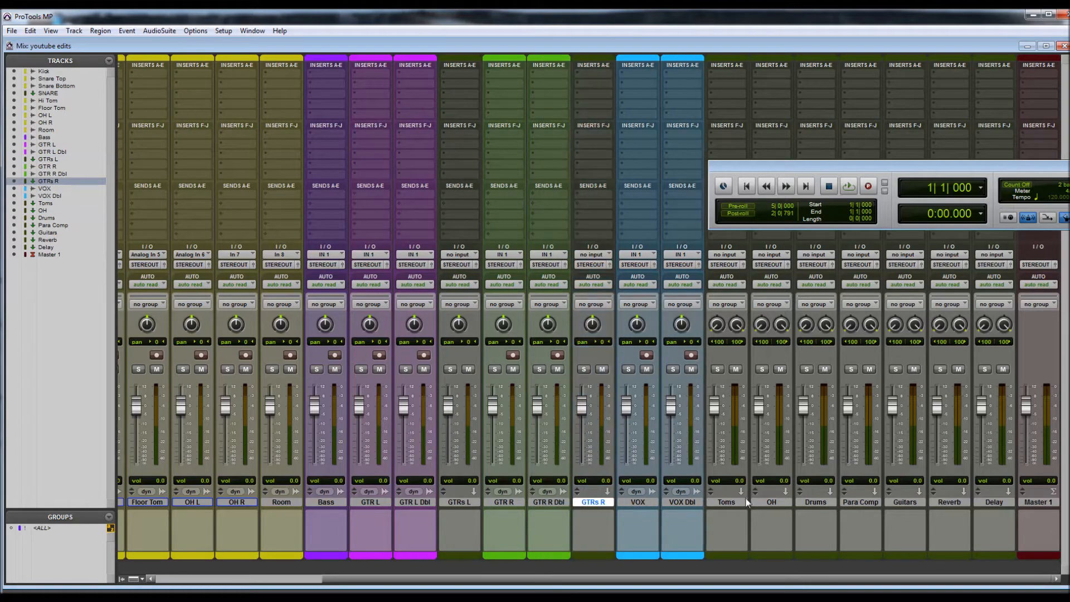
pyautogui.moveTo(730, 502); pyautogui.dragTo(289, 469)
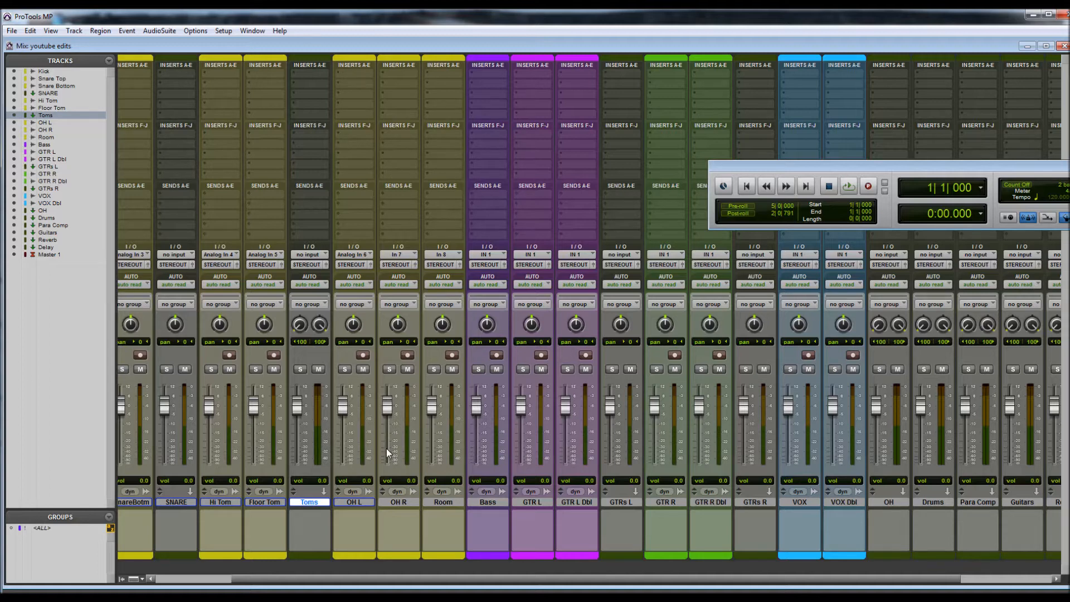
pyautogui.click(309, 503)
# Pan Hi Tom to 65 right and Floor Tom to 57 left, and lower the Toms aux volume to -4.3.
pyautogui.moveTo(219, 325); pyautogui.dragTo(261, 351)
pyautogui.moveTo(296, 408); pyautogui.dragTo(297, 419)
# Place the OH aux after OH R, Drums after Room, Para Comp after Drums, and Guitars after GTRs R.
pyautogui.click(339, 577)
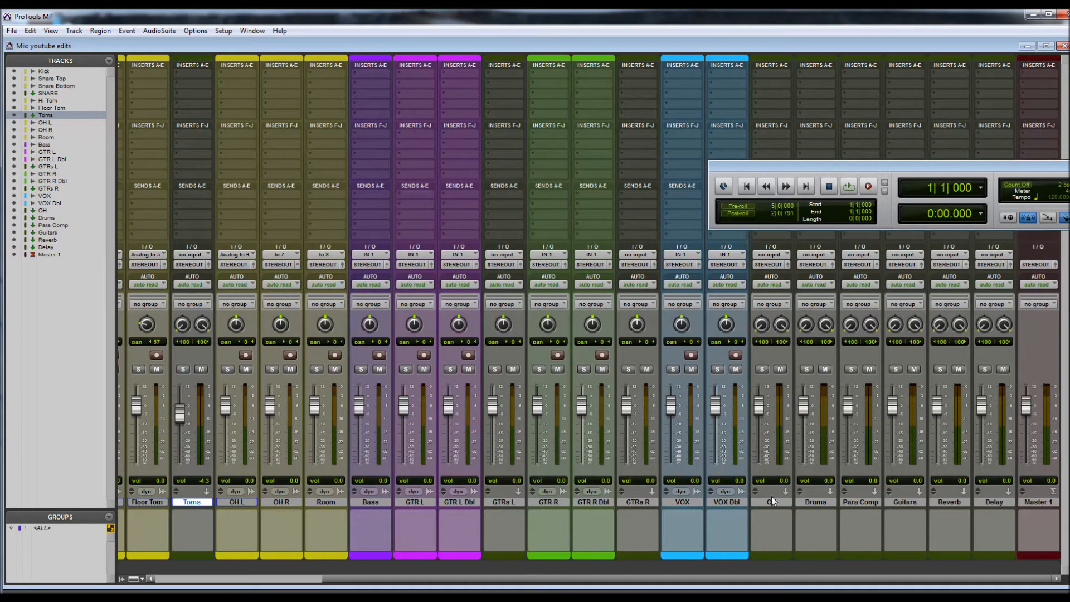
pyautogui.moveTo(777, 504); pyautogui.dragTo(316, 496)
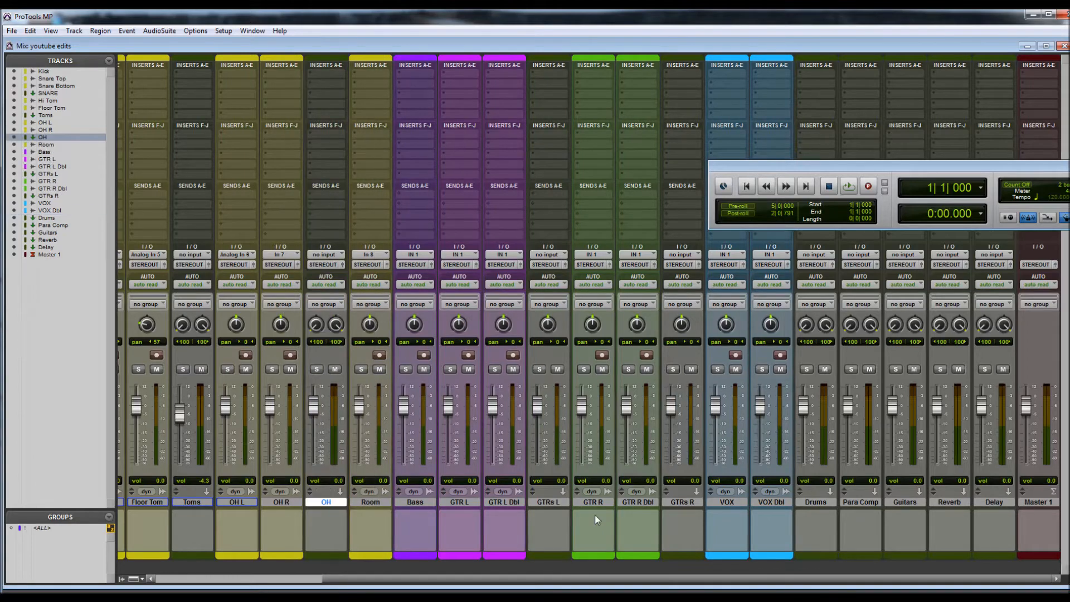
pyautogui.moveTo(815, 500); pyautogui.dragTo(401, 502)
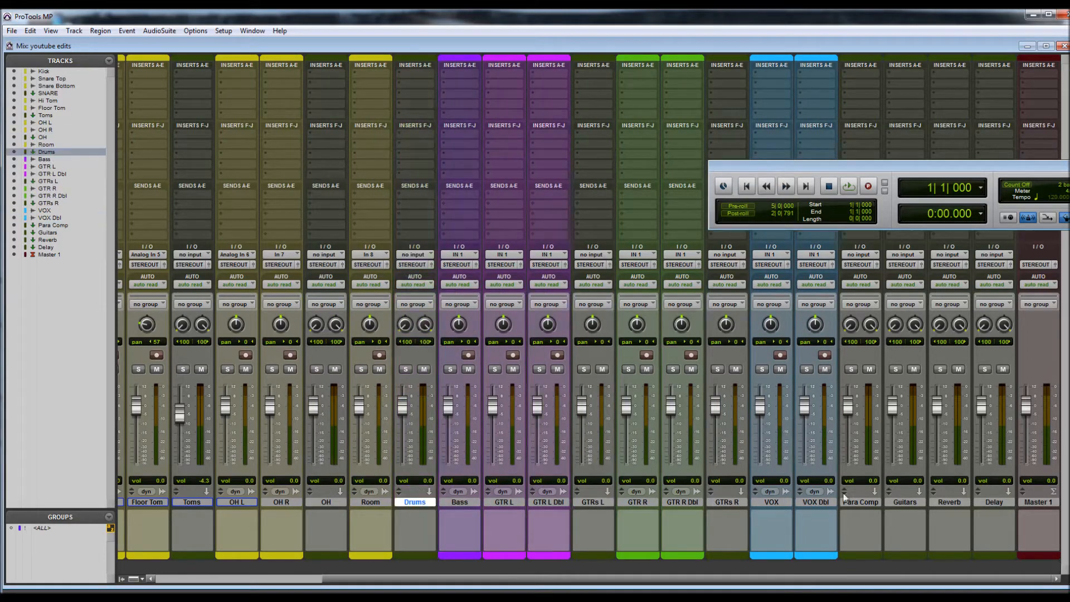
pyautogui.moveTo(864, 500); pyautogui.dragTo(454, 501)
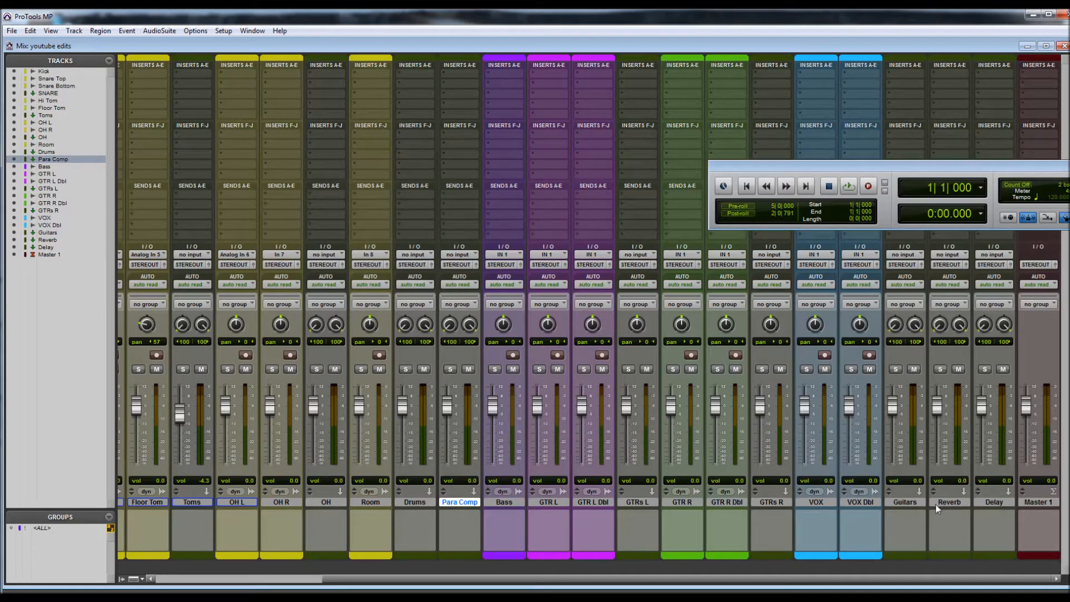
pyautogui.moveTo(919, 502); pyautogui.dragTo(810, 506)
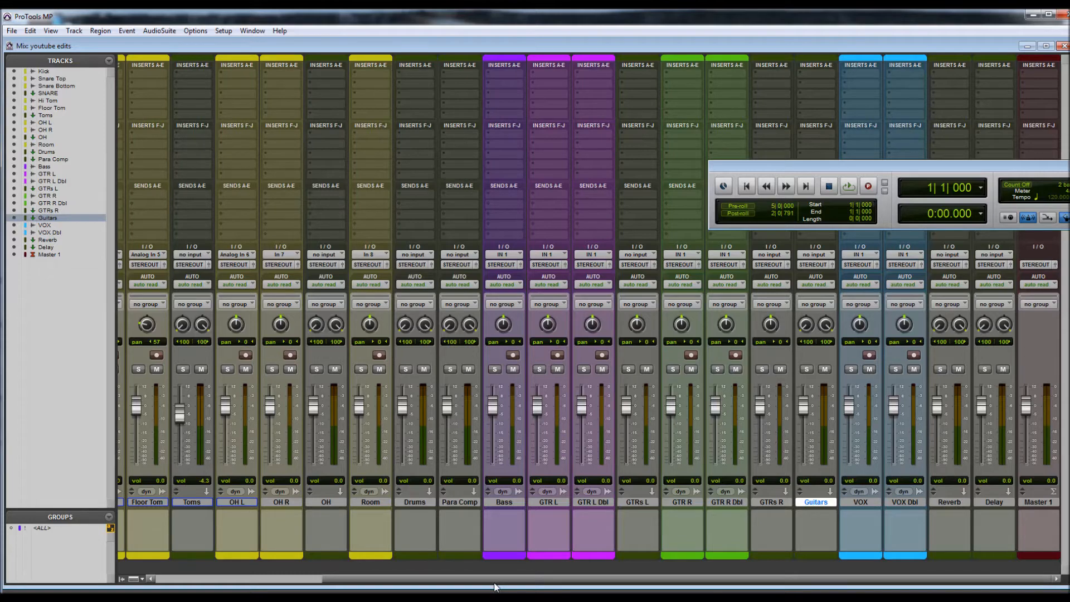
# Select the SNARE, Toms, OH, Drums and Para Comp aux tracks together, colour them bright orange, and close the color palette.
pyautogui.moveTo(493, 579); pyautogui.dragTo(285, 549)
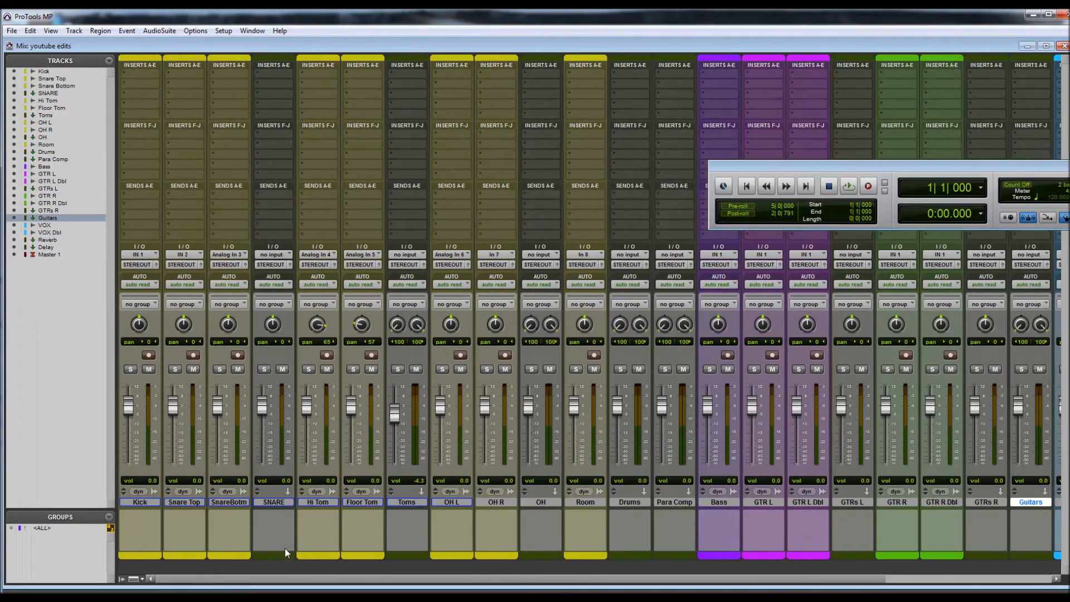
pyautogui.click(279, 502)
pyautogui.keyDown('ctrl'); pyautogui.click(410, 502); pyautogui.keyUp('ctrl')
pyautogui.keyDown('ctrl'); pyautogui.click(541, 503); pyautogui.keyUp('ctrl')
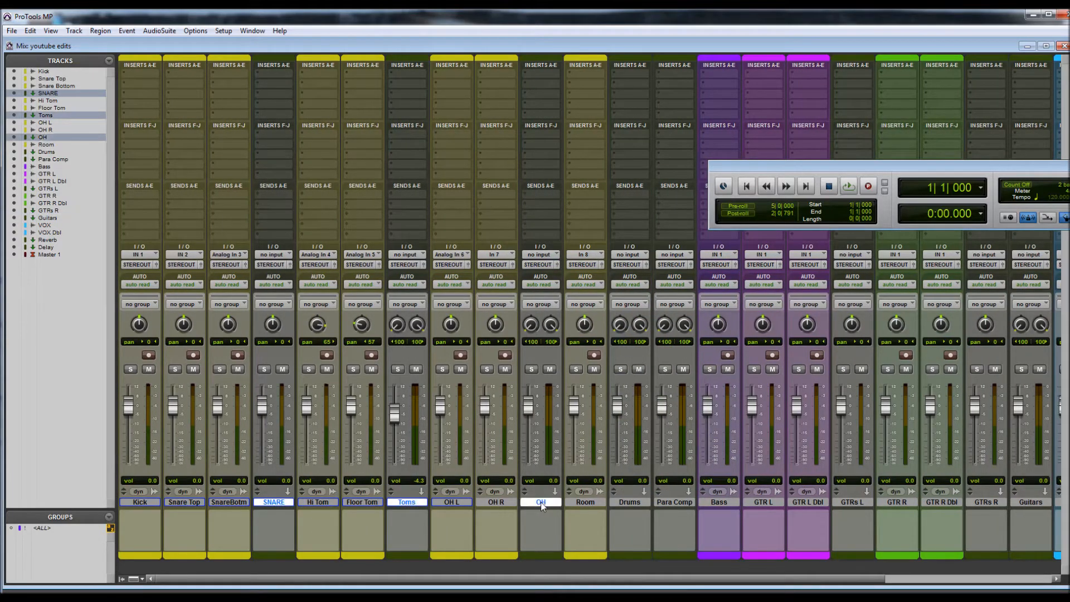
pyautogui.keyDown('ctrl'); pyautogui.click(631, 502); pyautogui.keyUp('ctrl')
pyautogui.keyDown('ctrl'); pyautogui.click(672, 502); pyautogui.keyUp('ctrl')
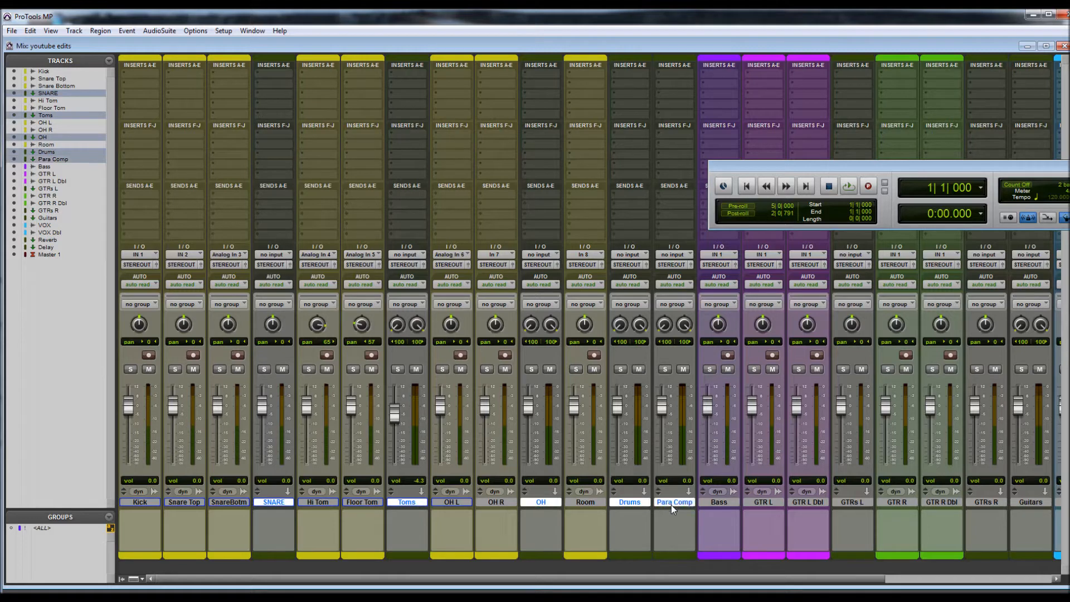
pyautogui.doubleClick(673, 555)
pyautogui.click(126, 315)
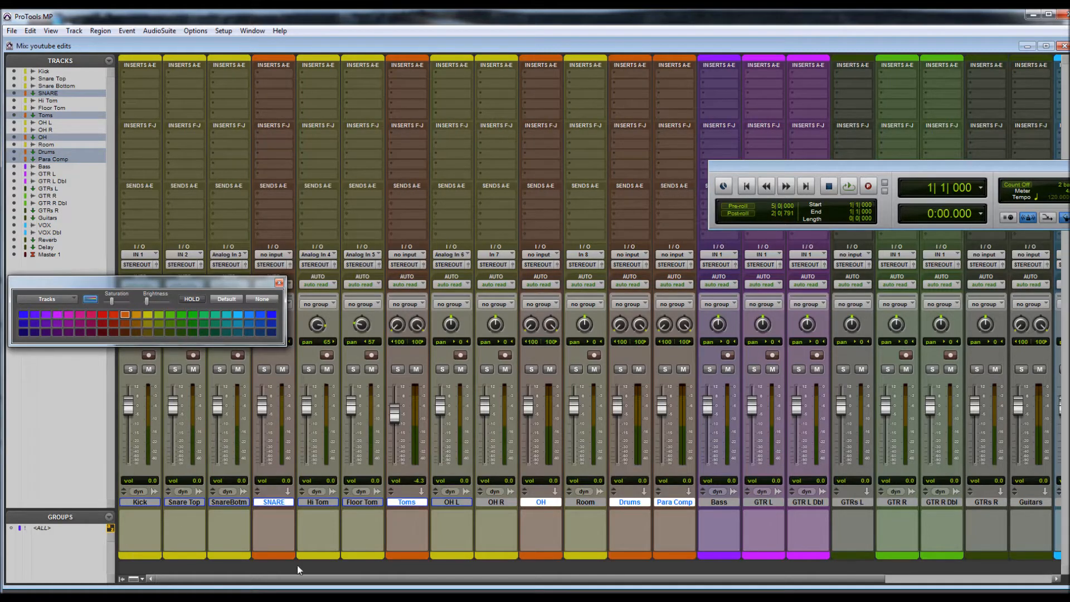
pyautogui.click(279, 282)
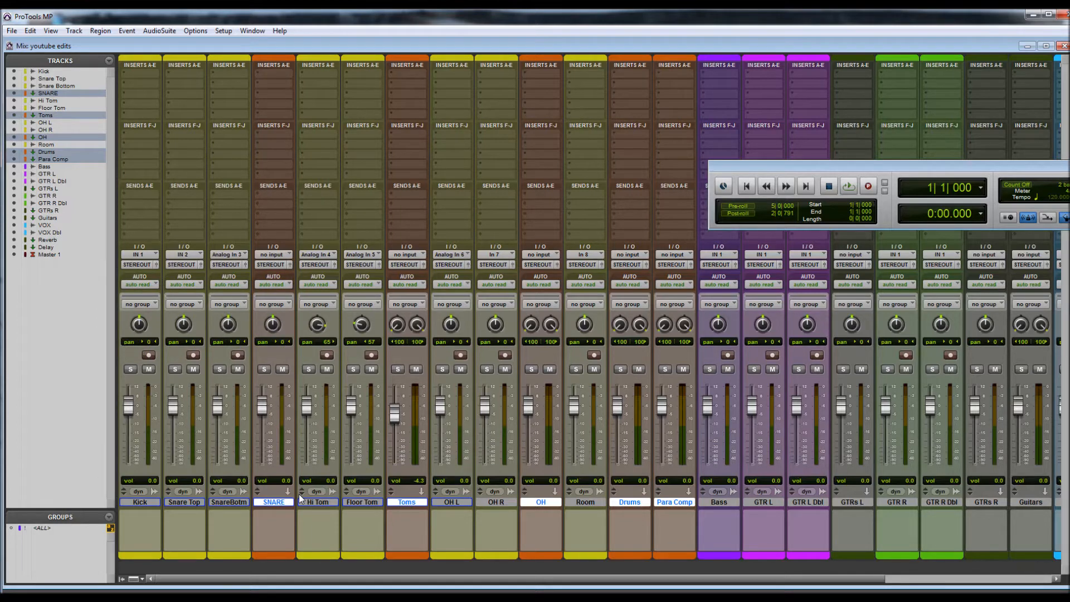
# Colour the GTRs L aux track pinkish magenta, one shade beyond the GTR L tracks, and close the color palette.
pyautogui.moveTo(387, 578); pyautogui.dragTo(566, 573)
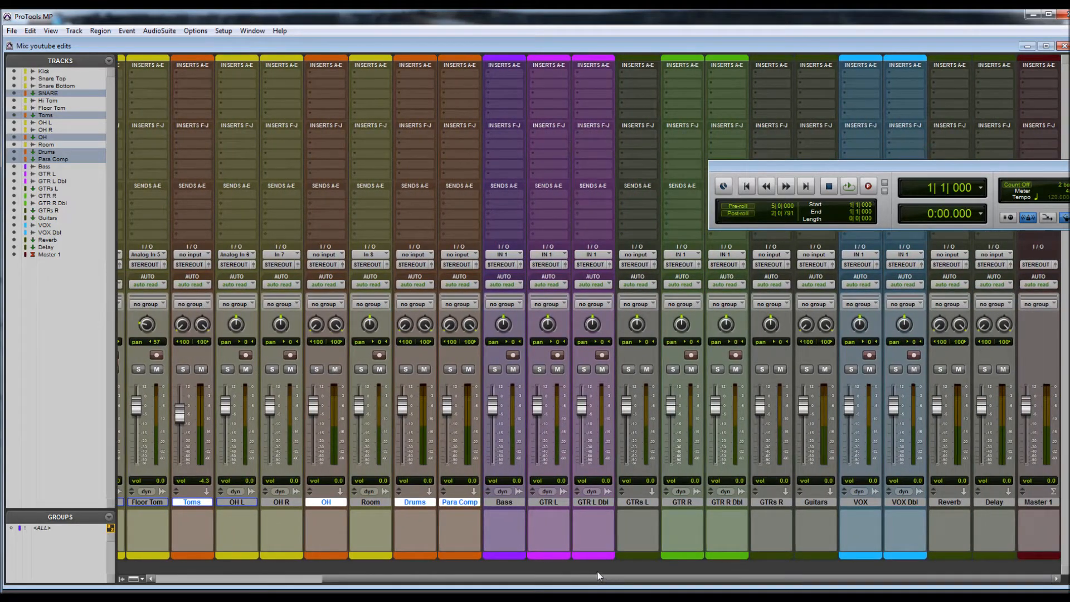
pyautogui.click(634, 502)
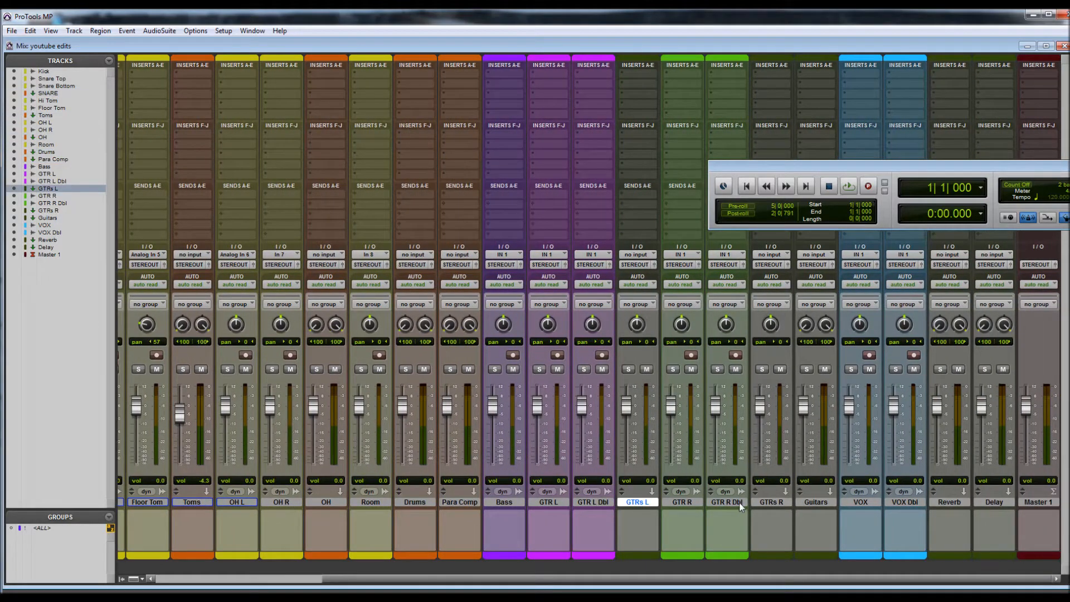
pyautogui.doubleClick(634, 502)
pyautogui.click(569, 291)
pyautogui.doubleClick(636, 556)
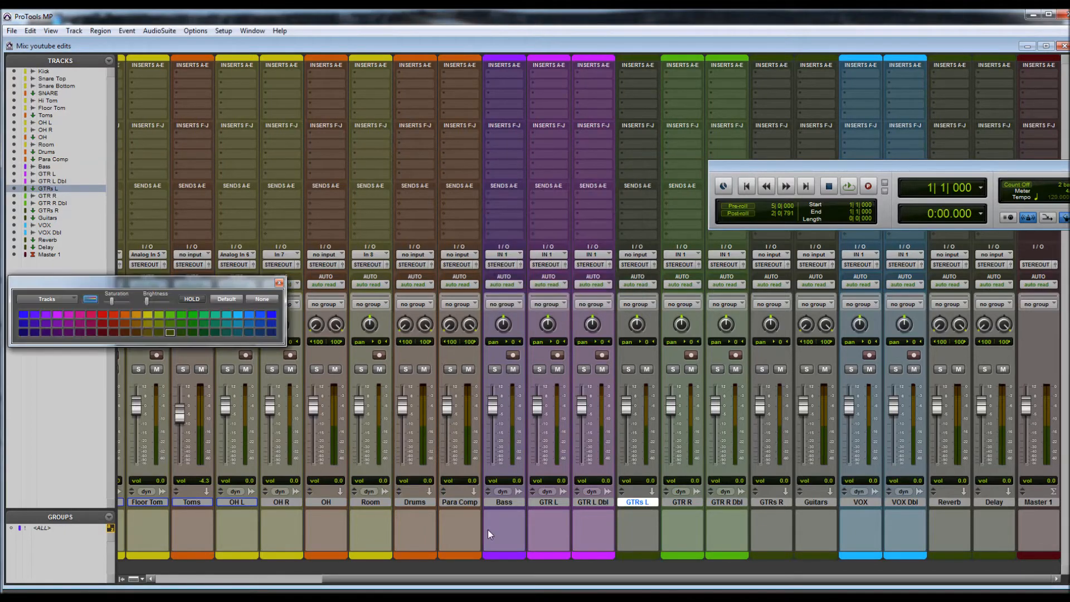
pyautogui.click(68, 316)
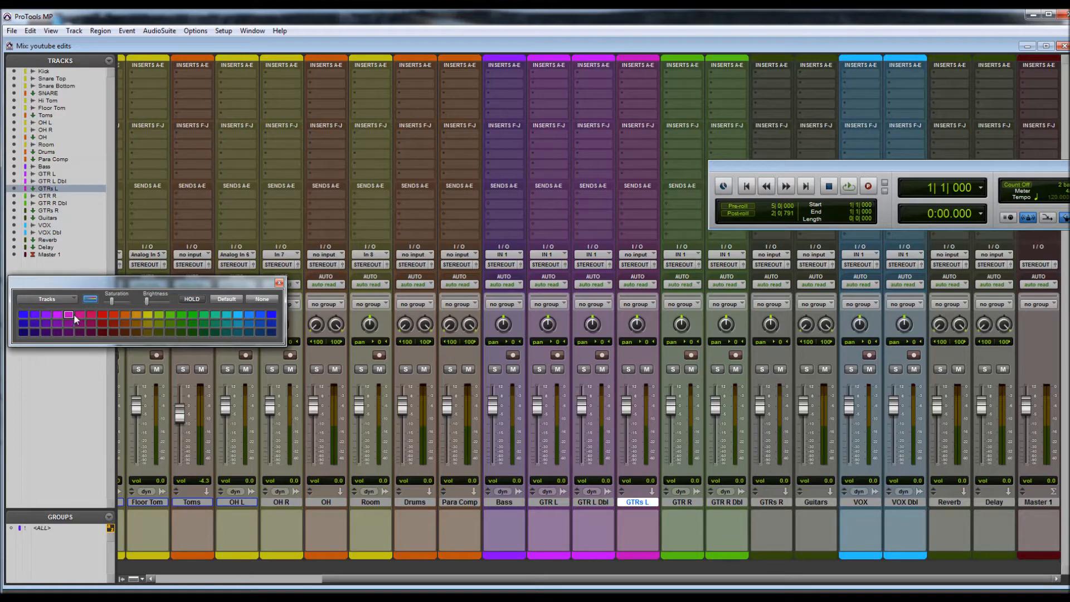
pyautogui.click(280, 283)
# Colour the GTRs R aux track dark green with the track color palette and close the palette.
pyautogui.doubleClick(776, 557)
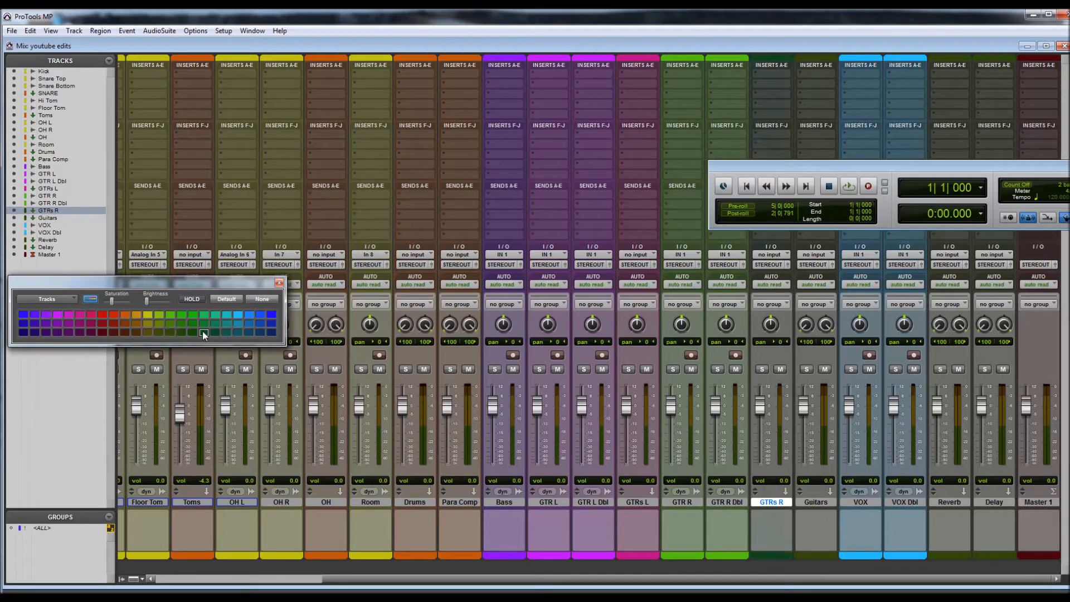
pyautogui.click(279, 283)
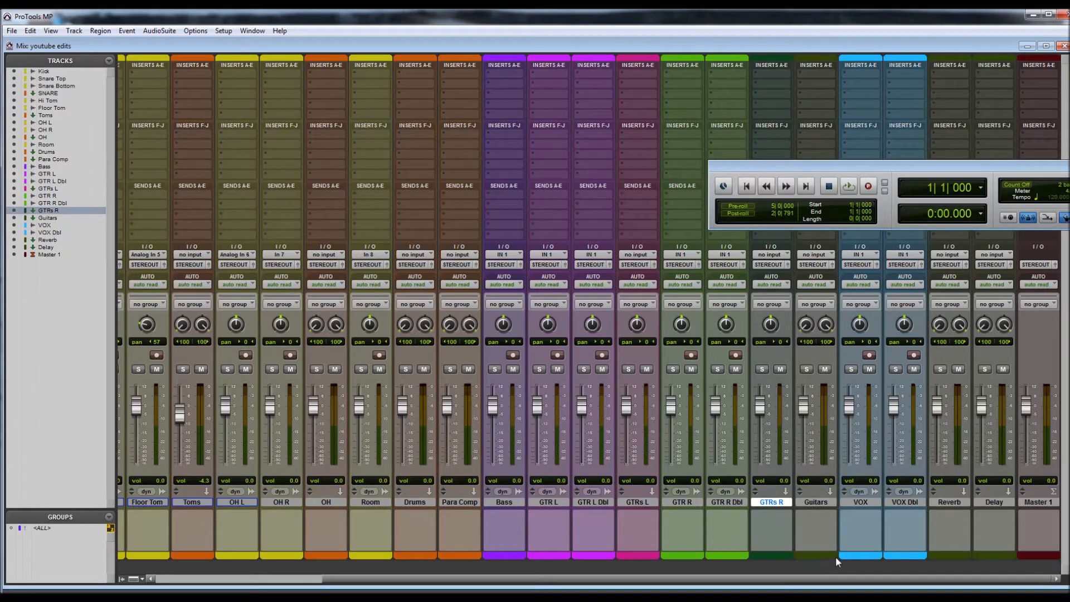
# Colour the Guitars aux track dark indigo with the track color palette and close the palette.
pyautogui.doubleClick(818, 552)
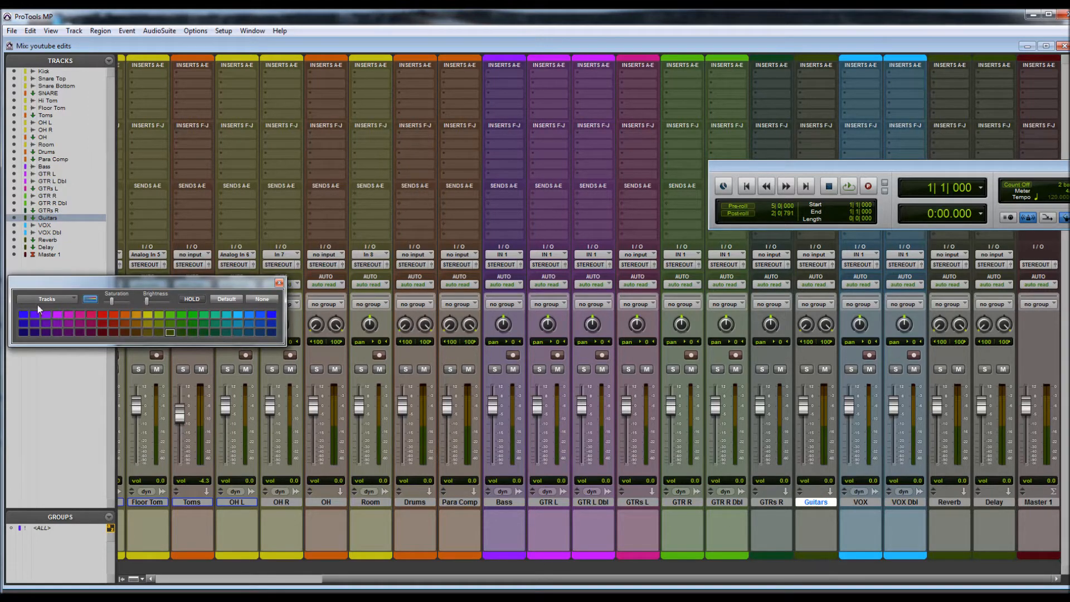
pyautogui.click(35, 333)
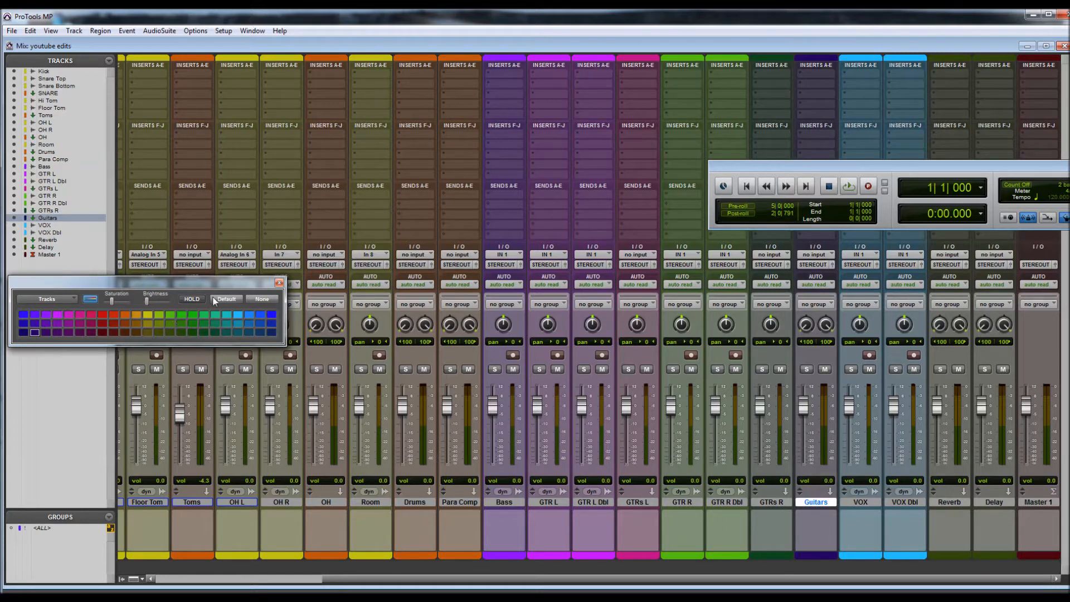
pyautogui.click(279, 284)
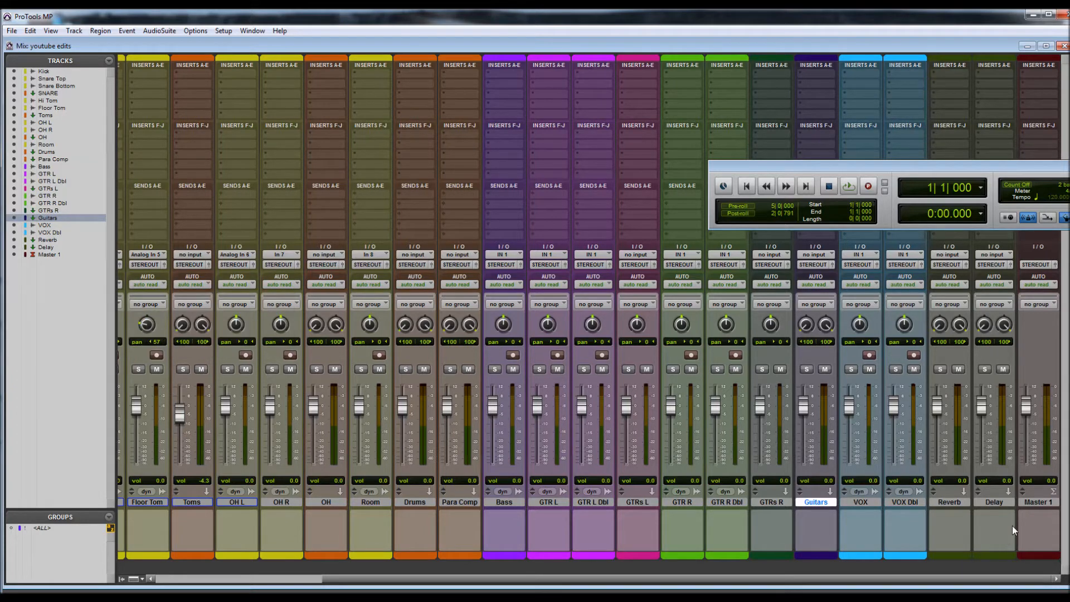
# Route the Snare Top track's output to mono Bus 13 and rename that bus Snare.
pyautogui.moveTo(723, 578); pyautogui.dragTo(529, 573)
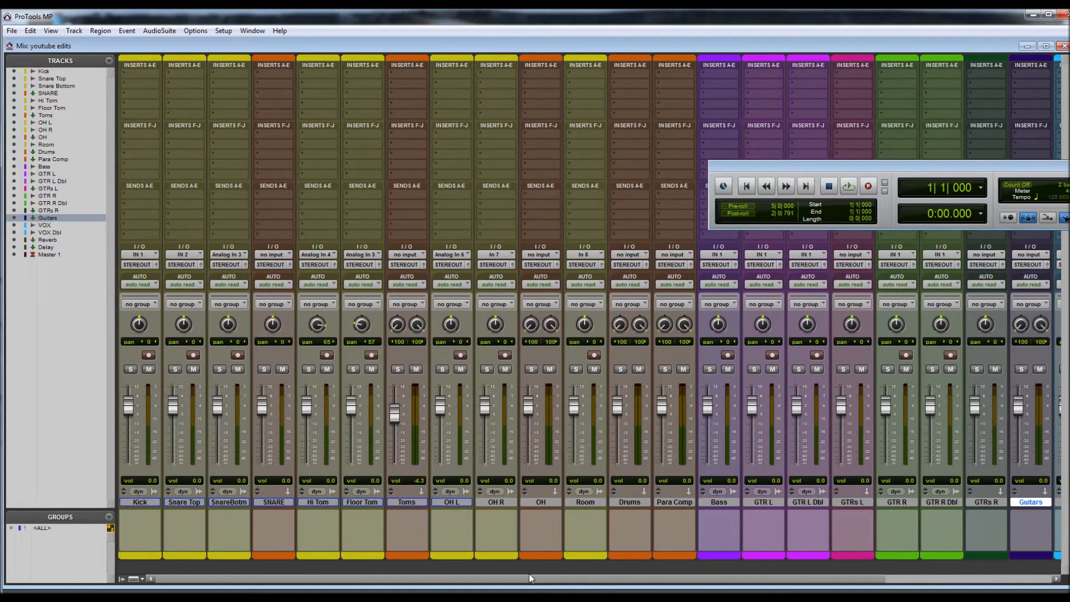
pyautogui.moveTo(528, 577); pyautogui.dragTo(735, 581)
pyautogui.moveTo(245, 578); pyautogui.dragTo(450, 570)
pyautogui.moveTo(562, 555); pyautogui.dragTo(246, 565)
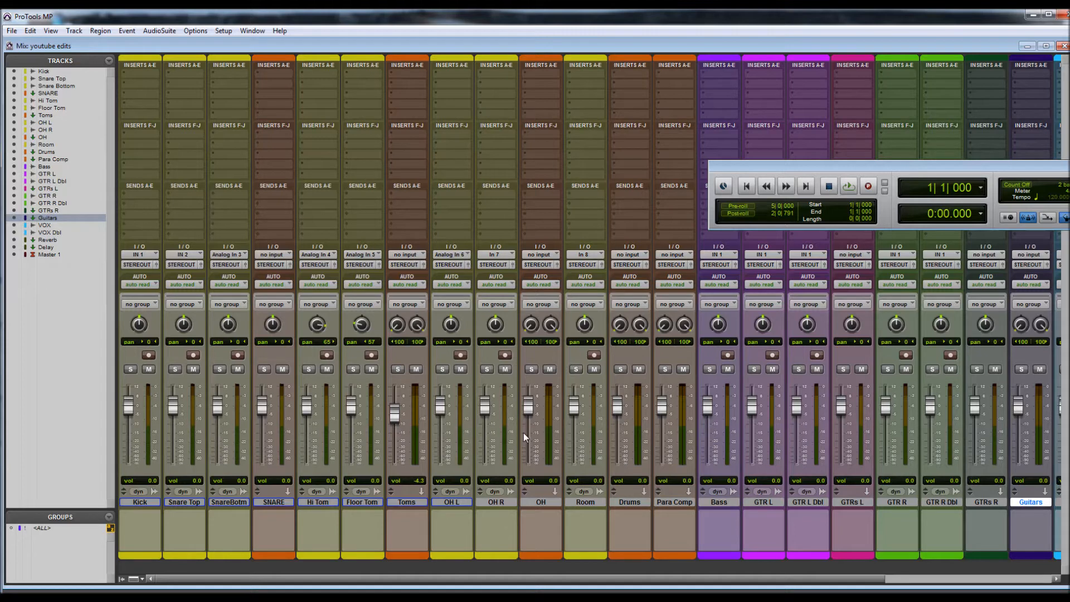
pyautogui.click(189, 267)
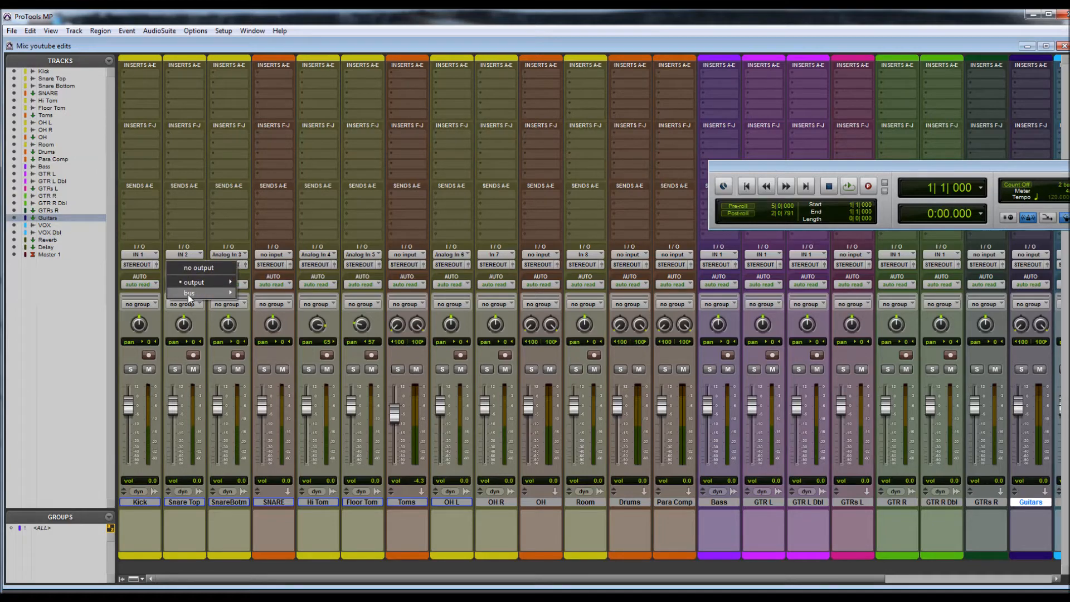
pyautogui.moveTo(188, 294)
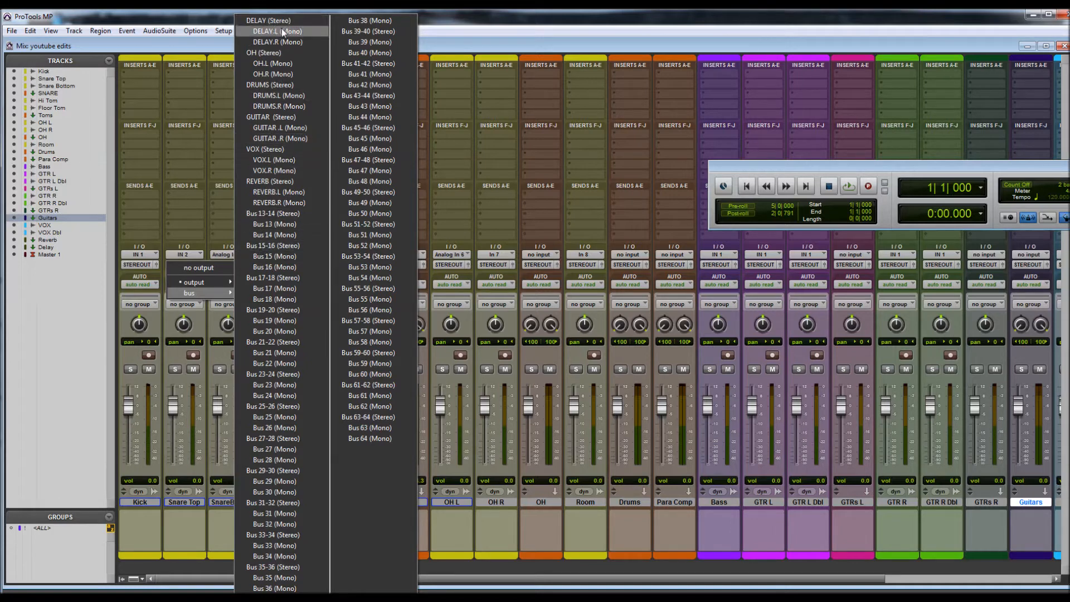
pyautogui.click(274, 225)
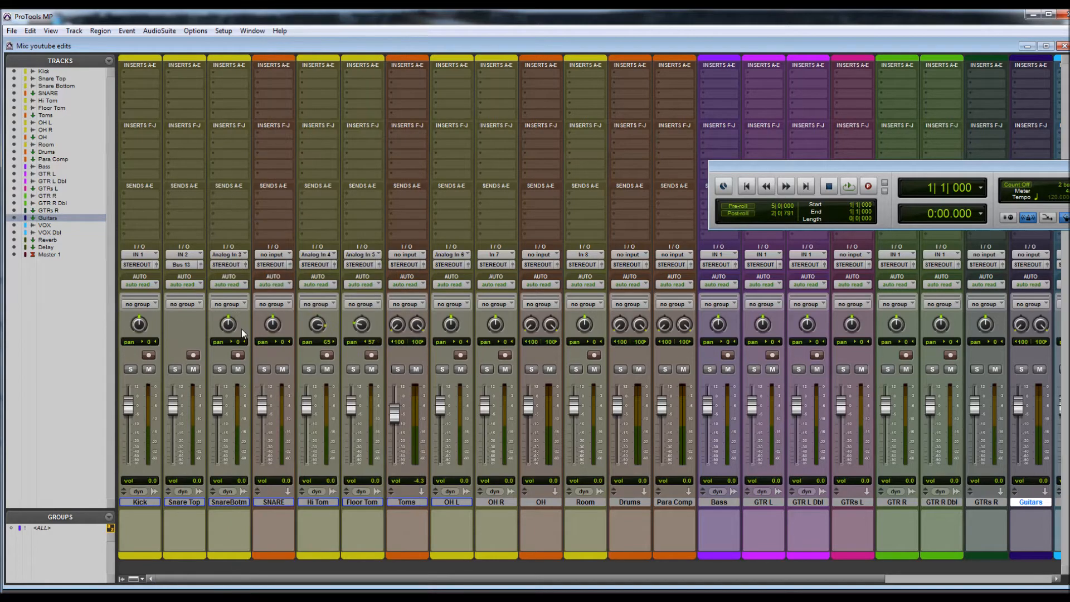
pyautogui.rightClick(185, 265)
pyautogui.click(194, 282)
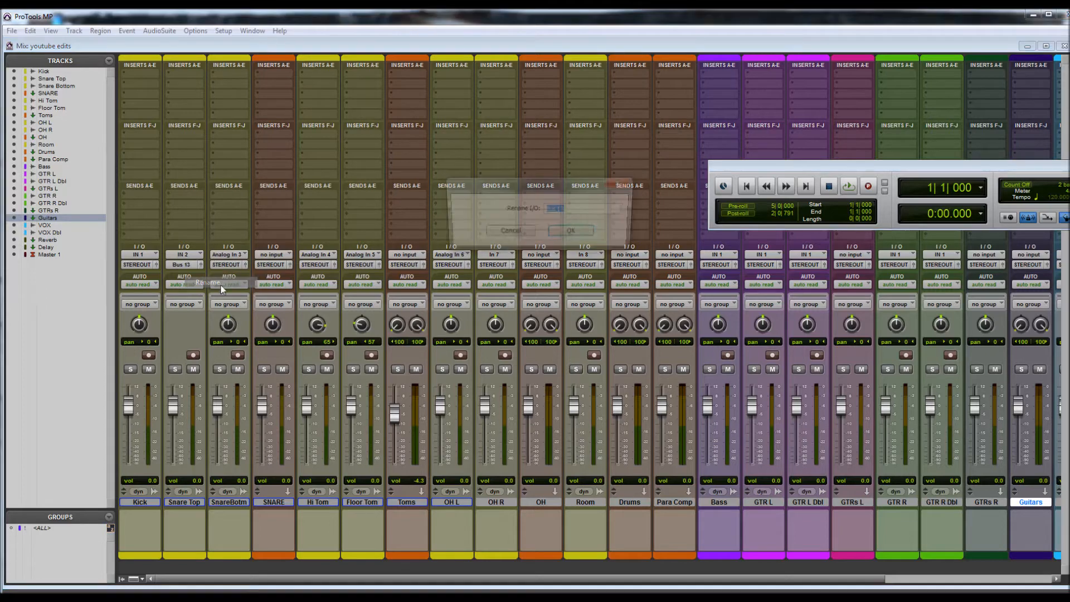
pyautogui.write('Sna')
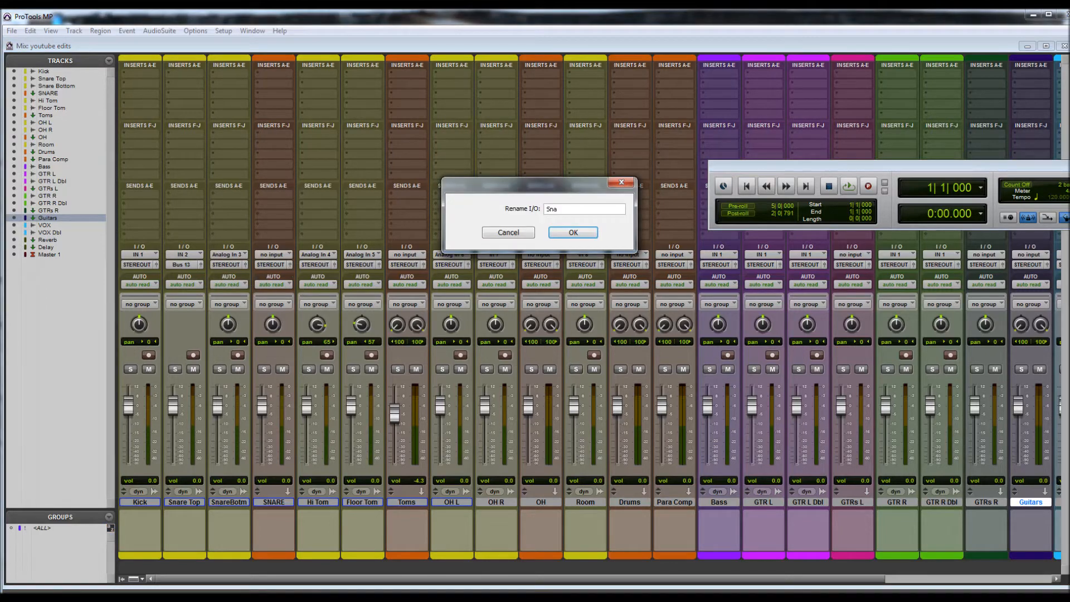
pyautogui.write('re')
pyautogui.press('Return')
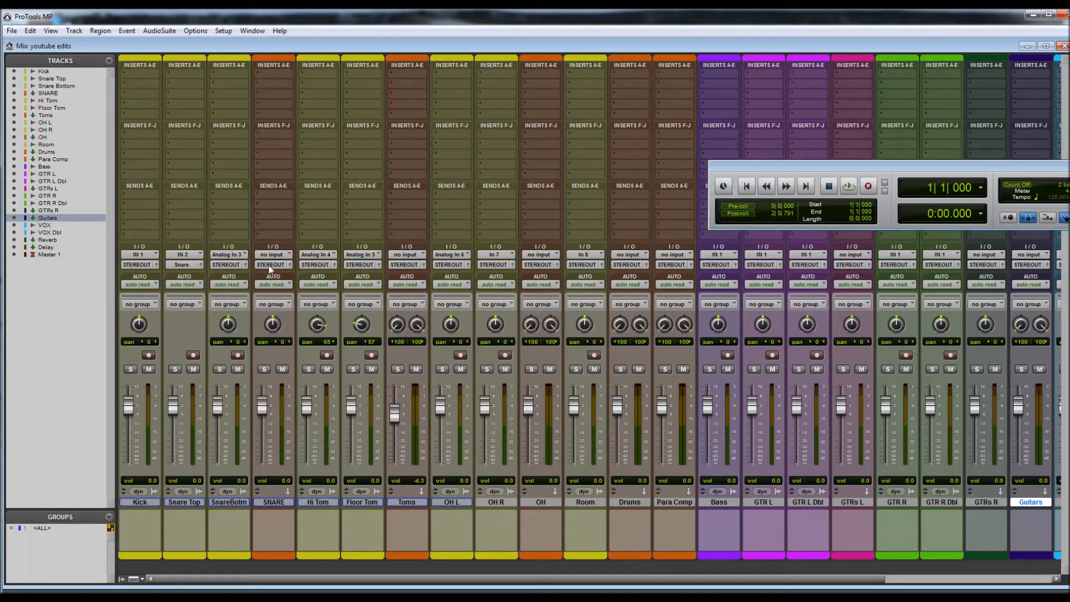
# Route the SnareBotm output to the mono Snare bus and set the SNARE aux track's input to the same bus.
pyautogui.click(227, 264)
pyautogui.moveTo(235, 290)
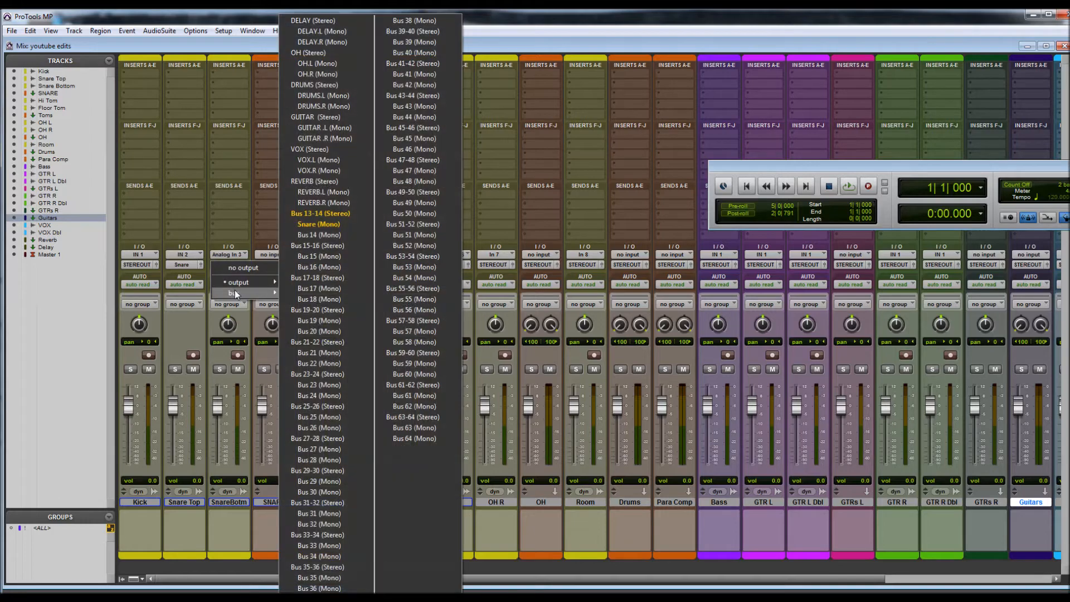
pyautogui.click(326, 223)
pyautogui.click(282, 254)
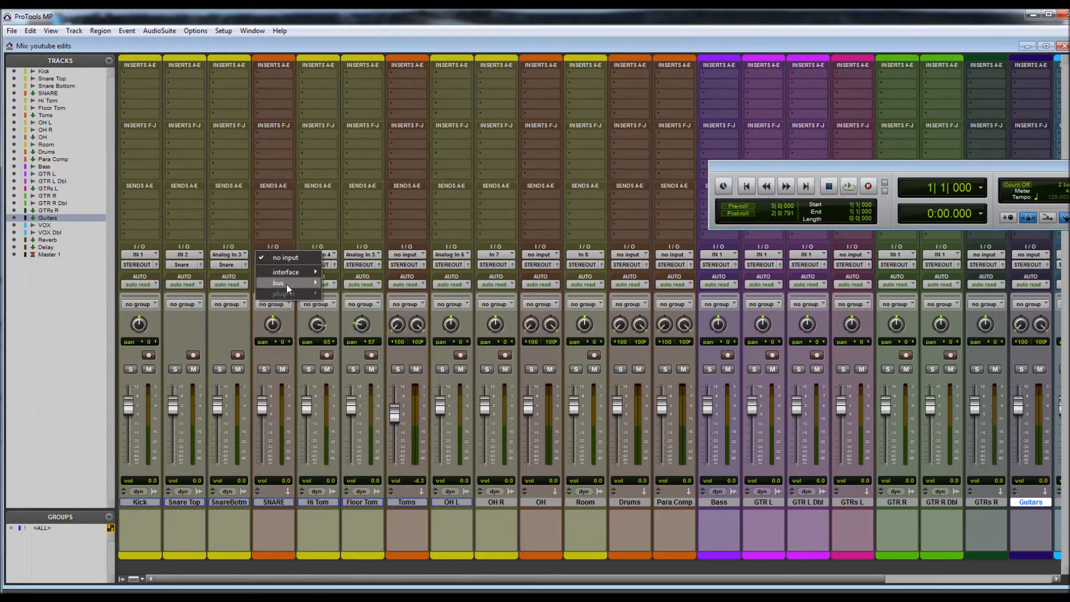
pyautogui.moveTo(287, 284)
pyautogui.click(368, 149)
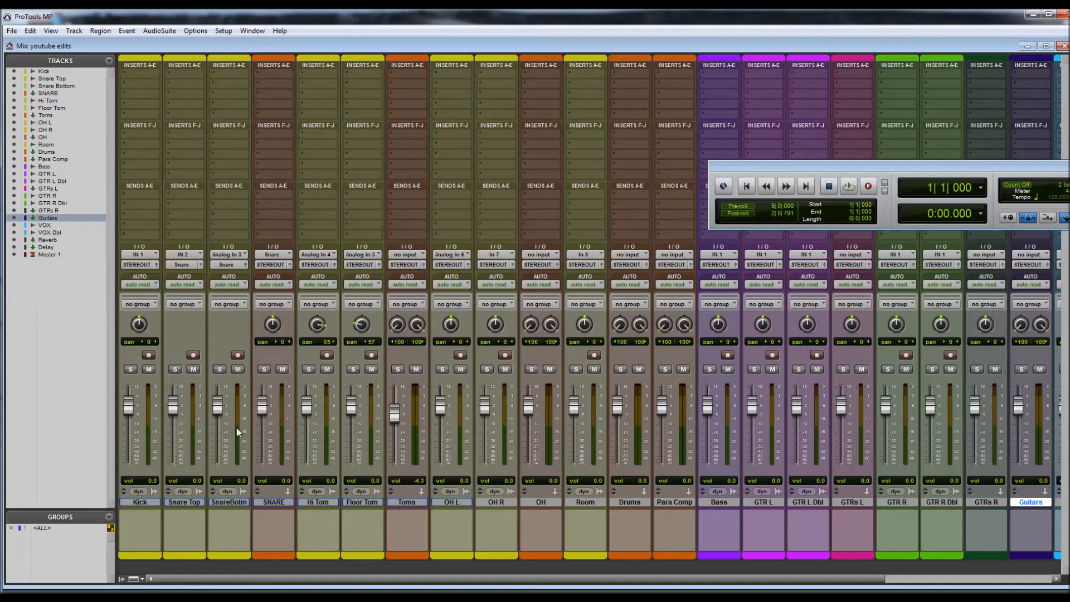
# Adjust the snare faders: Snare Top to -12.0, SnareBotm to -6.2 and the SNARE aux to -1.6.
pyautogui.moveTo(173, 409); pyautogui.dragTo(218, 425)
pyautogui.moveTo(262, 433); pyautogui.dragTo(264, 468)
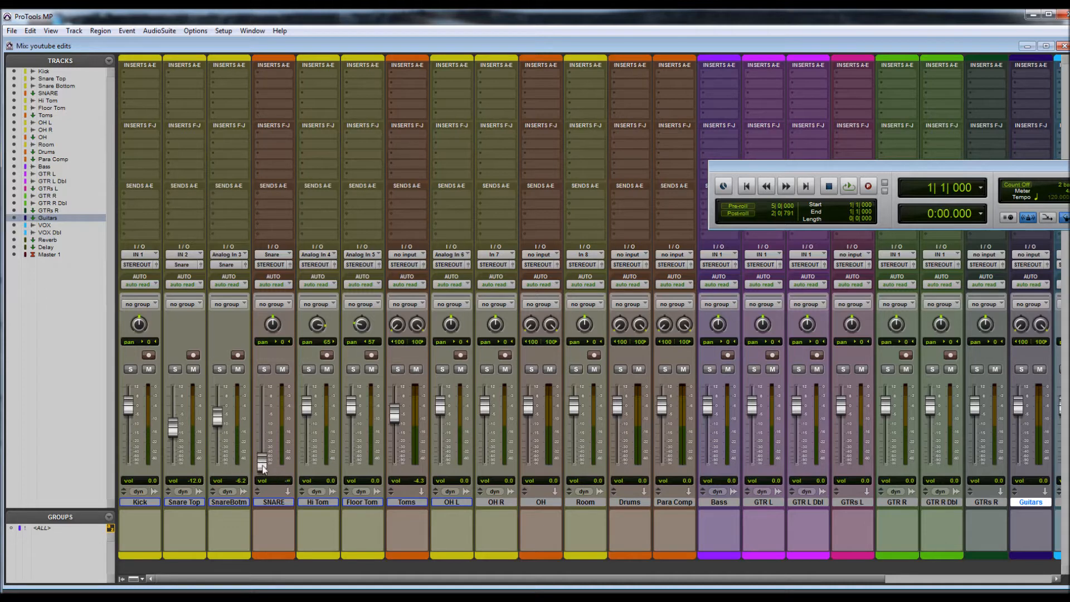
pyautogui.moveTo(262, 465); pyautogui.dragTo(260, 326)
pyautogui.moveTo(262, 385); pyautogui.dragTo(266, 415)
pyautogui.moveTo(265, 418); pyautogui.dragTo(264, 411)
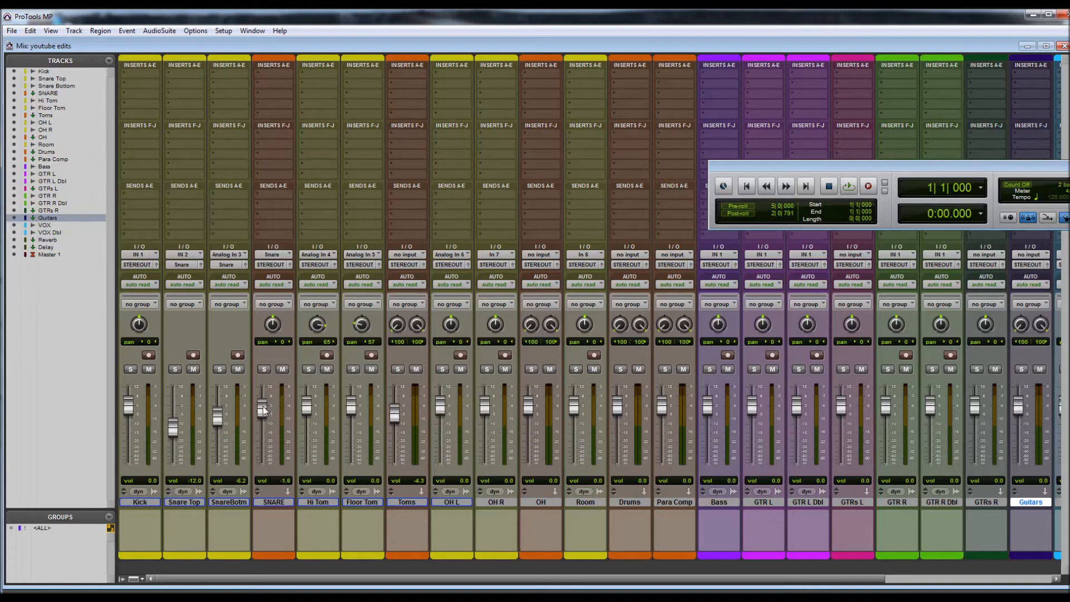
# Route the Hi Tom track's output to stereo Bus 15-16 and rename that bus Toms.
pyautogui.click(319, 266)
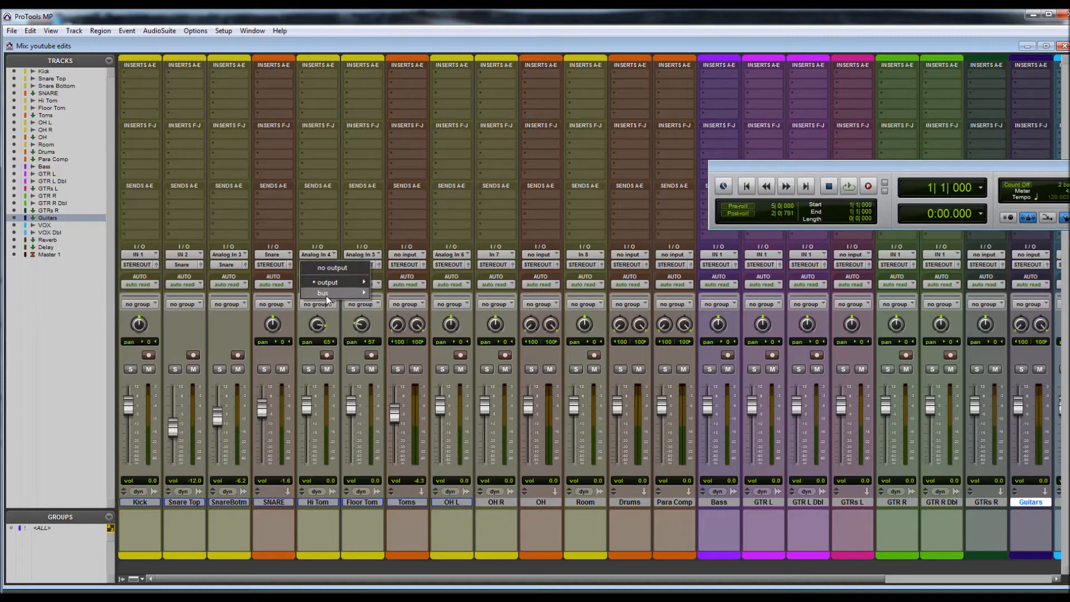
pyautogui.moveTo(326, 296)
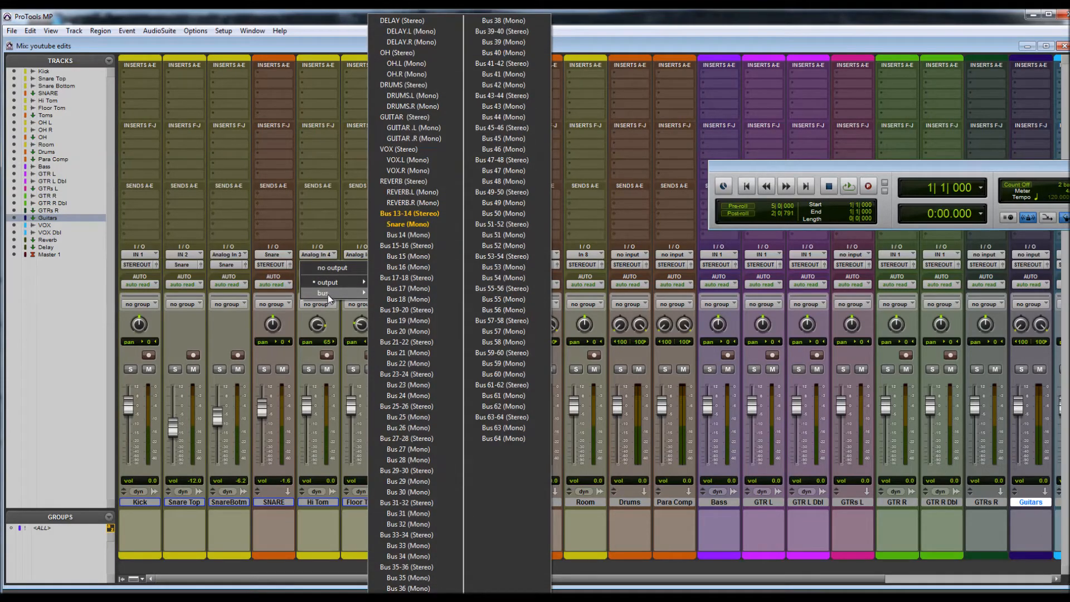
pyautogui.click(402, 248)
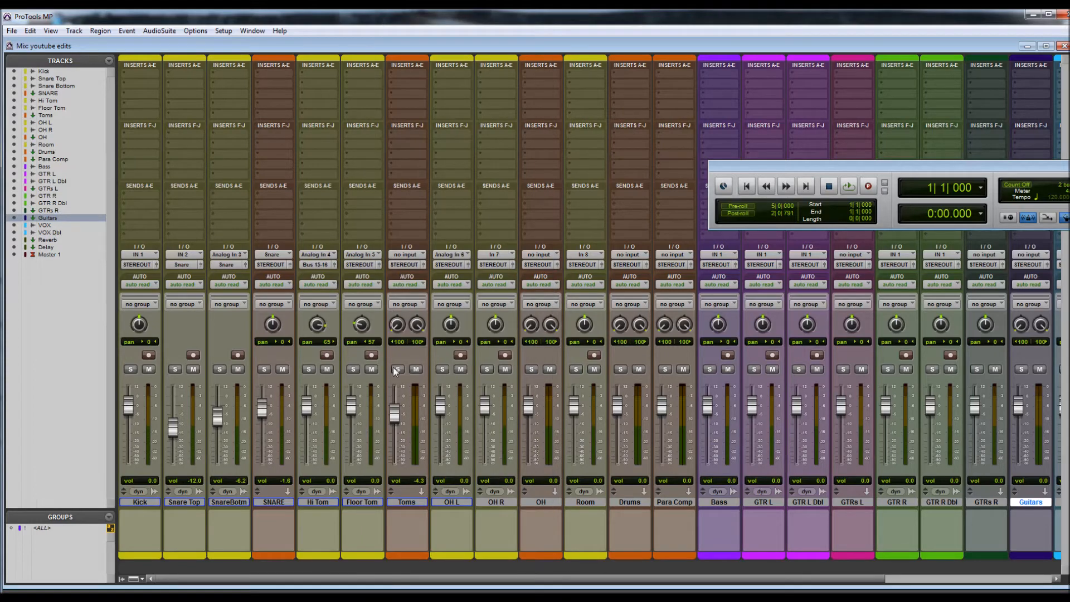
pyautogui.rightClick(326, 265)
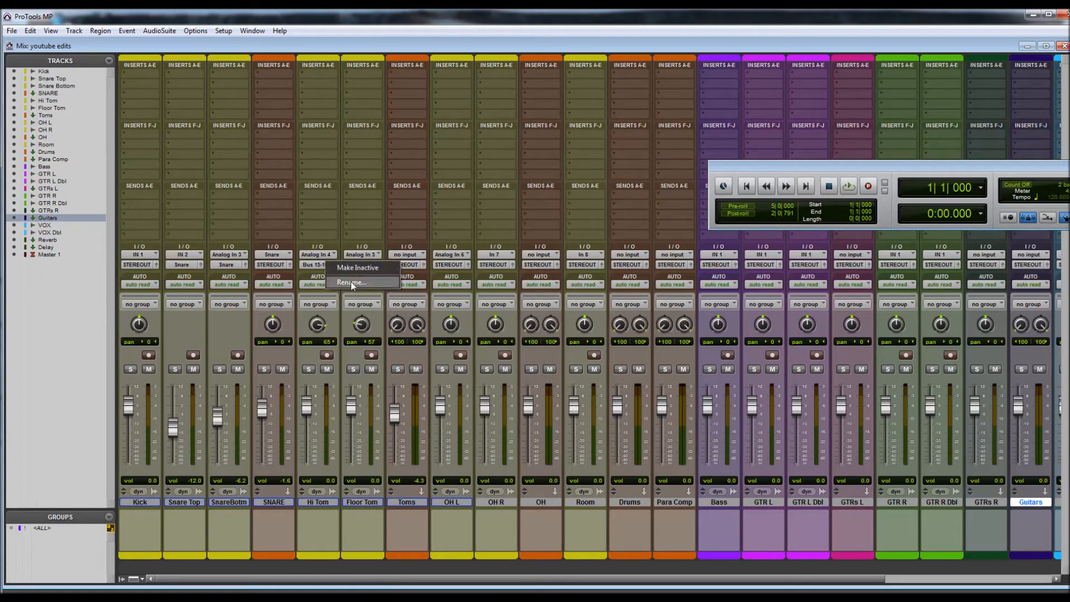
pyautogui.click(350, 282)
pyautogui.write('Toms')
pyautogui.press('Return')
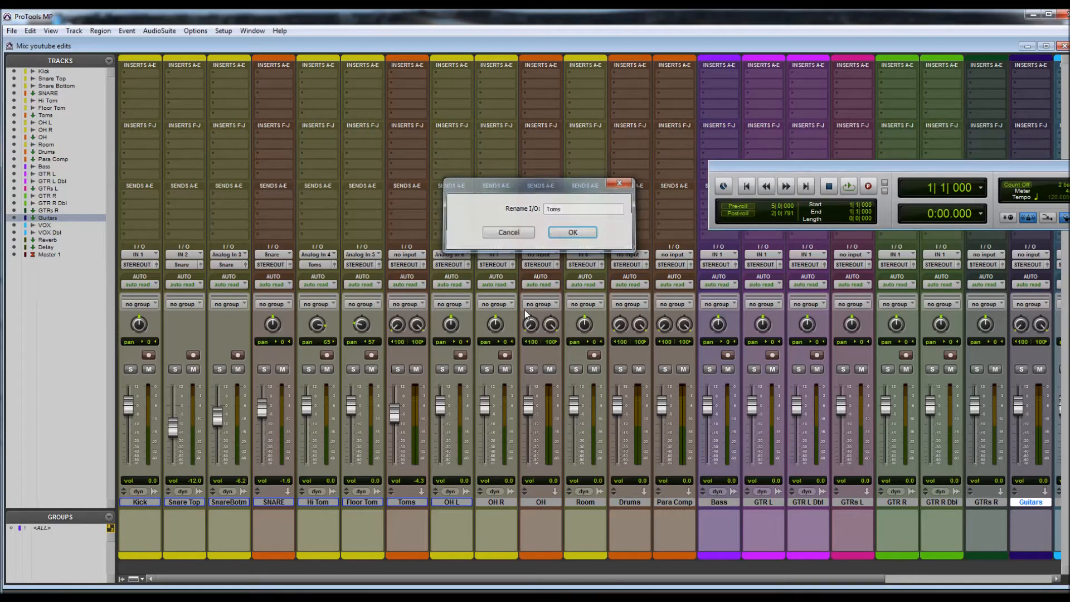
# Route the Floor Tom track's output to the stereo Toms bus.
pyautogui.click(361, 264)
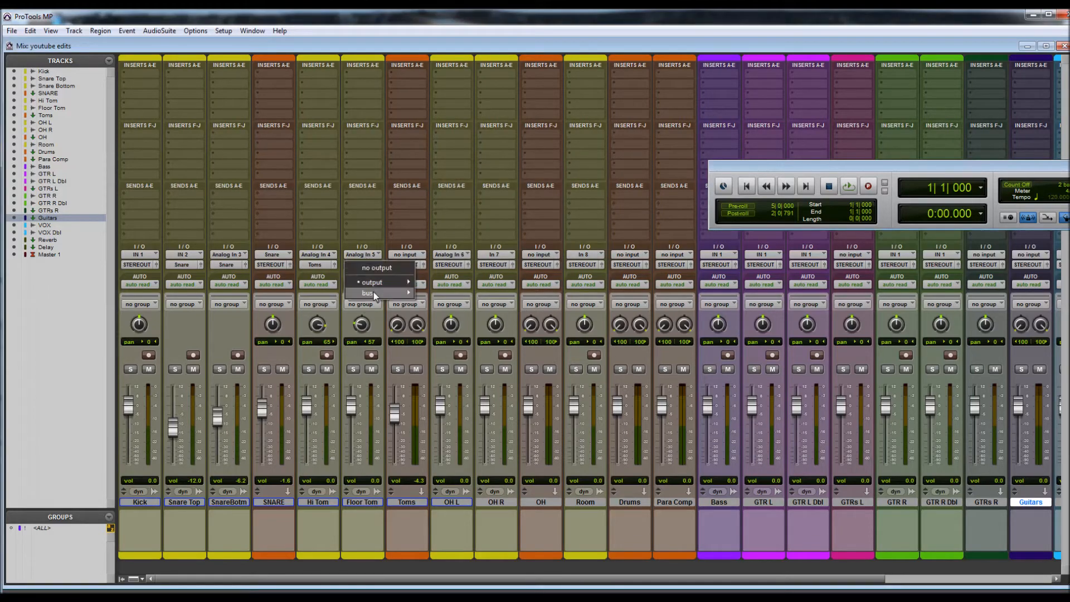
pyautogui.moveTo(374, 292)
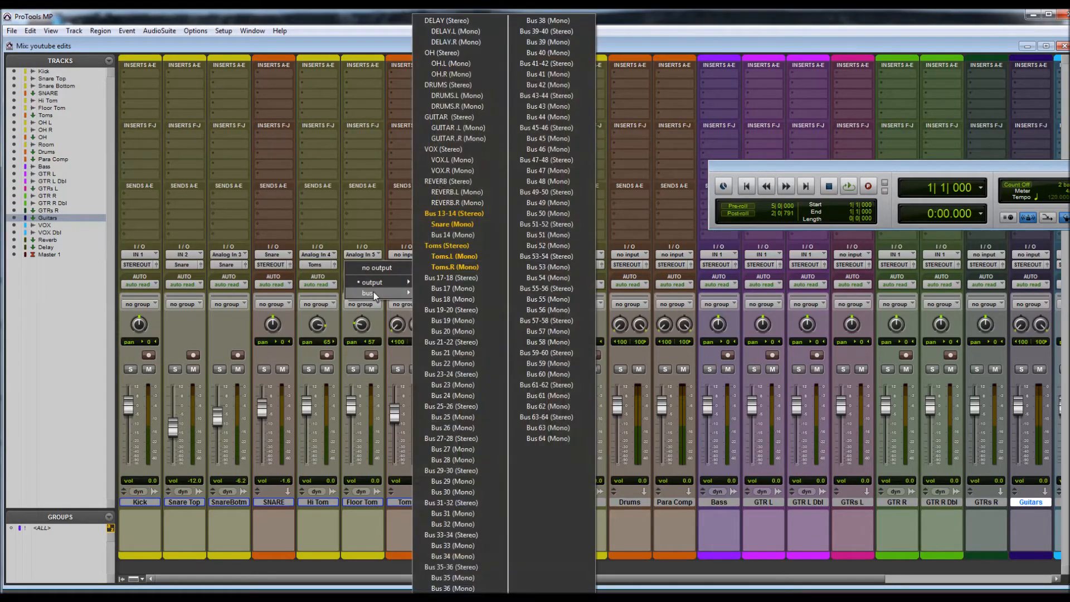
pyautogui.click(460, 249)
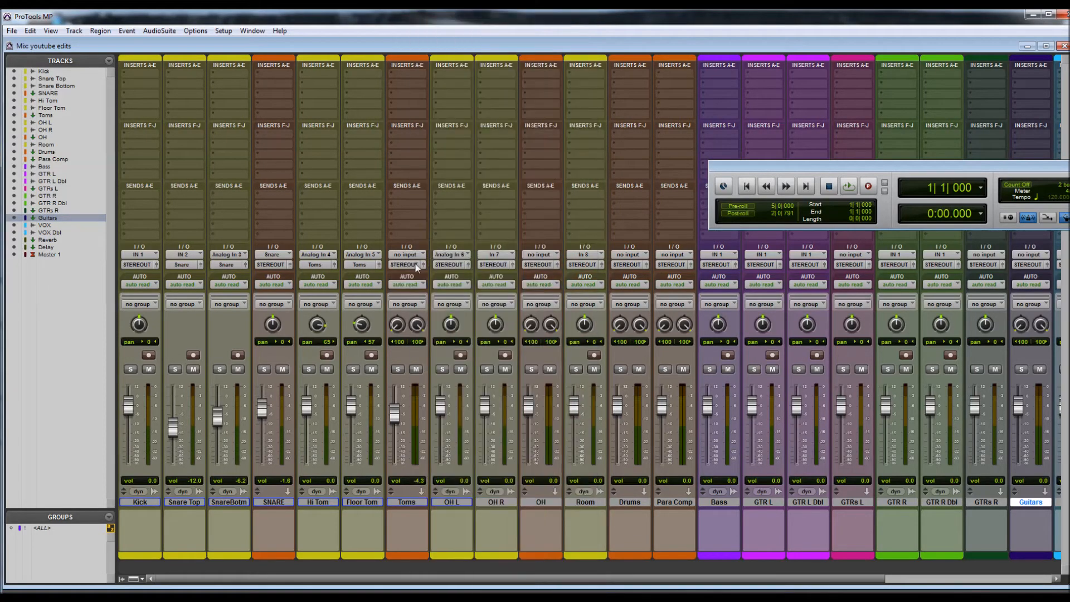
pyautogui.click(320, 265)
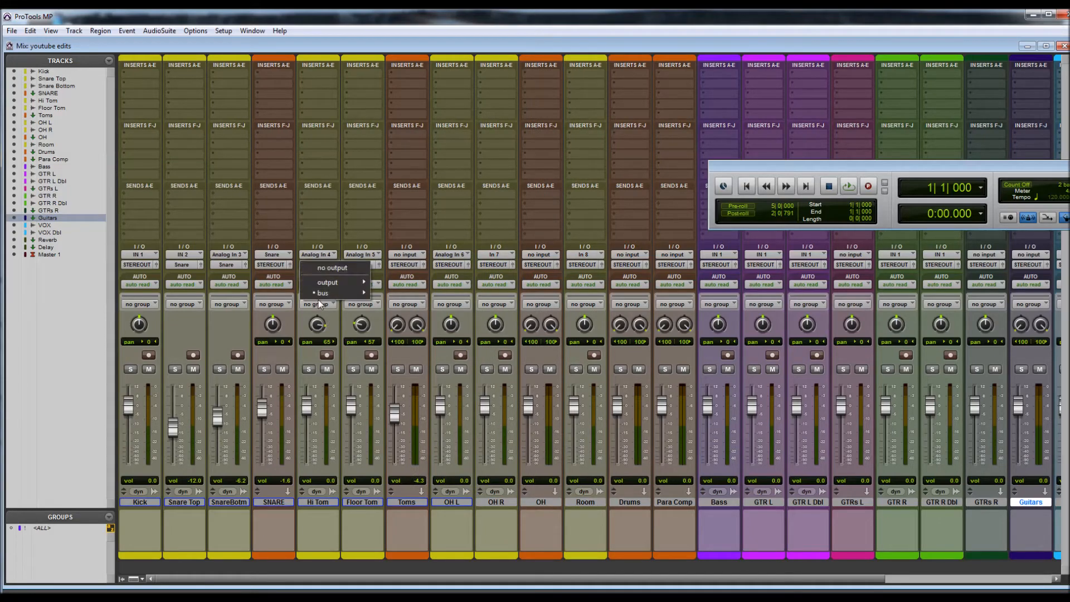
pyautogui.moveTo(334, 293)
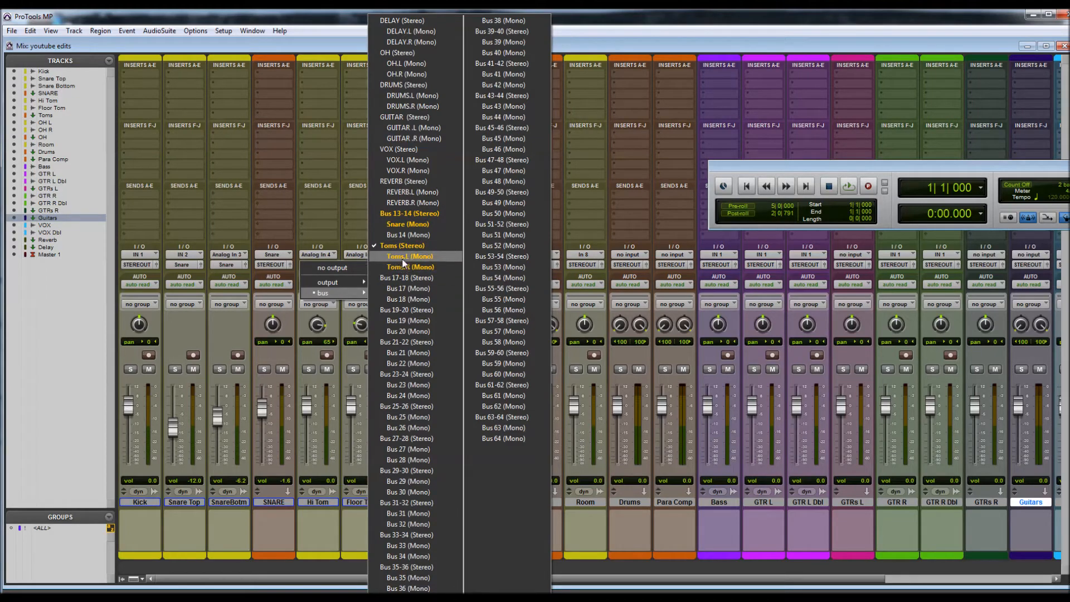
pyautogui.click(312, 378)
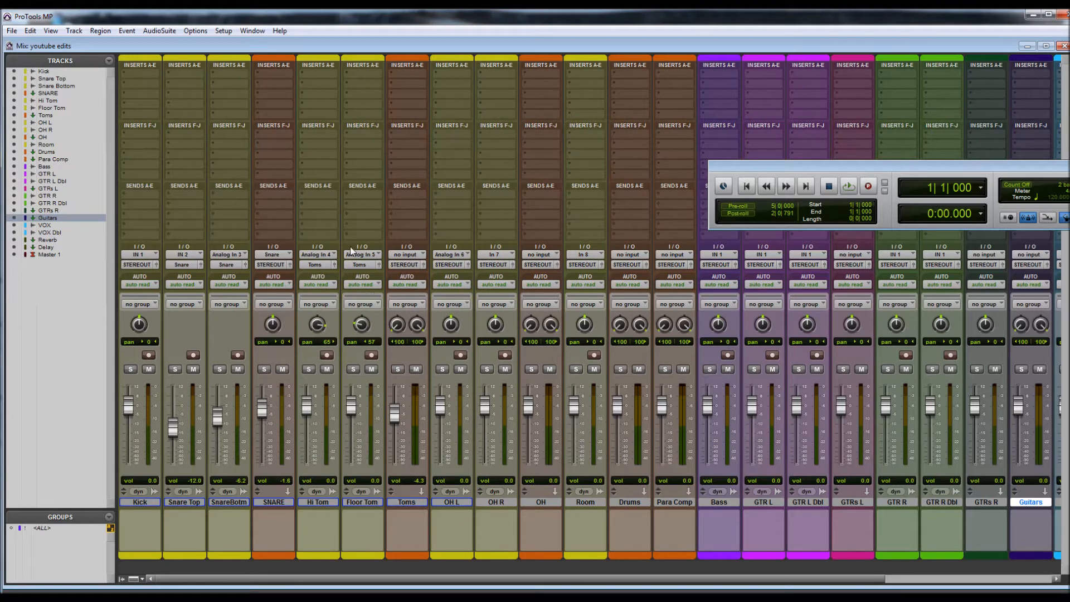
# Set the Toms aux track's input to the stereo Toms bus.
pyautogui.click(405, 255)
pyautogui.moveTo(417, 286)
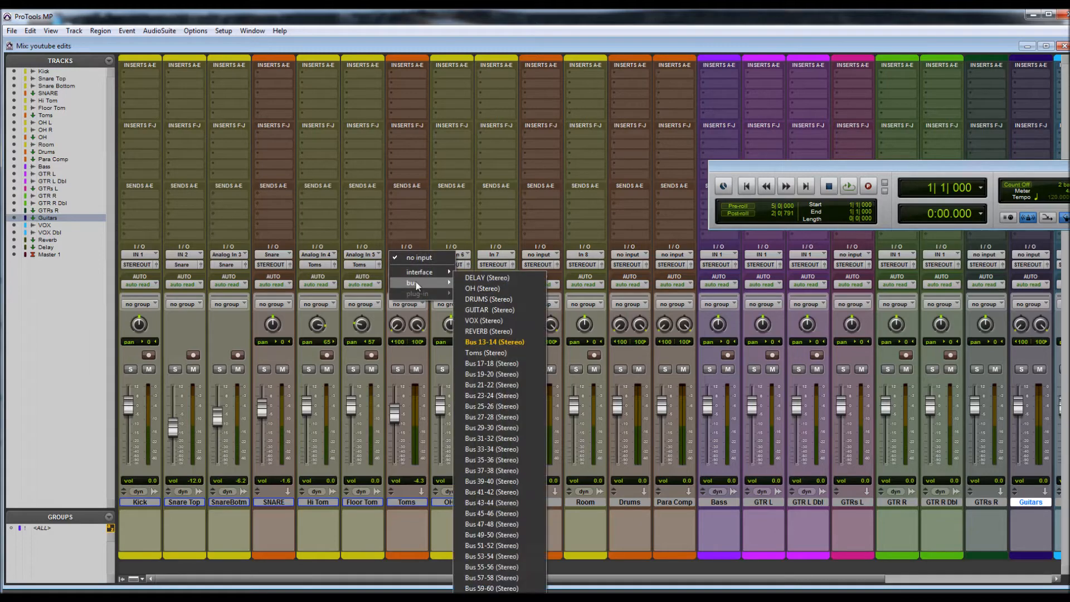
pyautogui.click(477, 350)
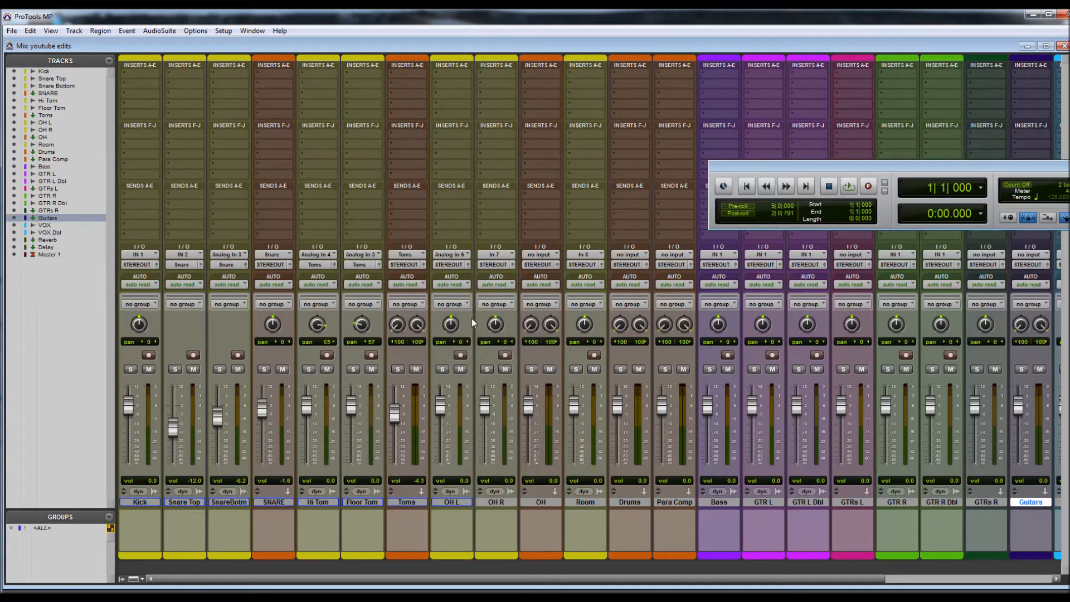
# Route the outputs of the OH L and OH R tracks to the stereo OH bus.
pyautogui.click(451, 265)
pyautogui.moveTo(456, 294)
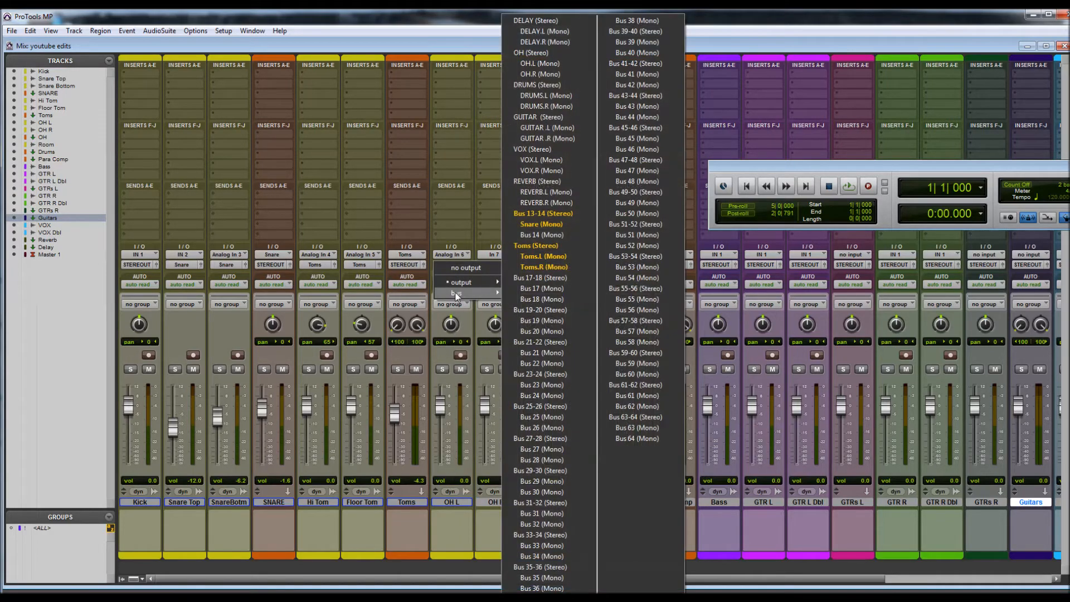
pyautogui.click(532, 52)
pyautogui.click(491, 262)
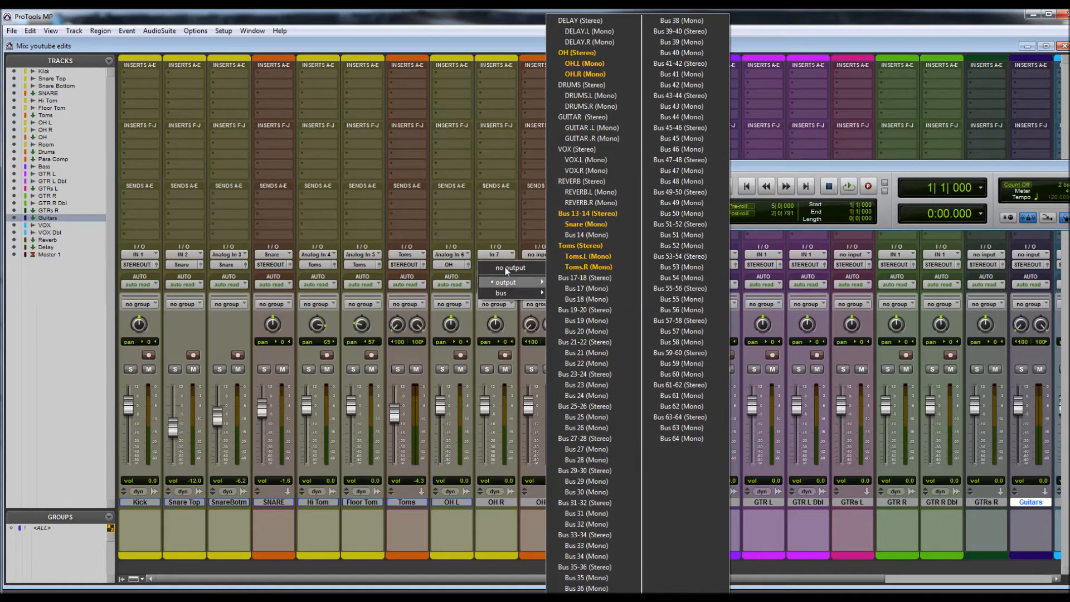
pyautogui.click(583, 75)
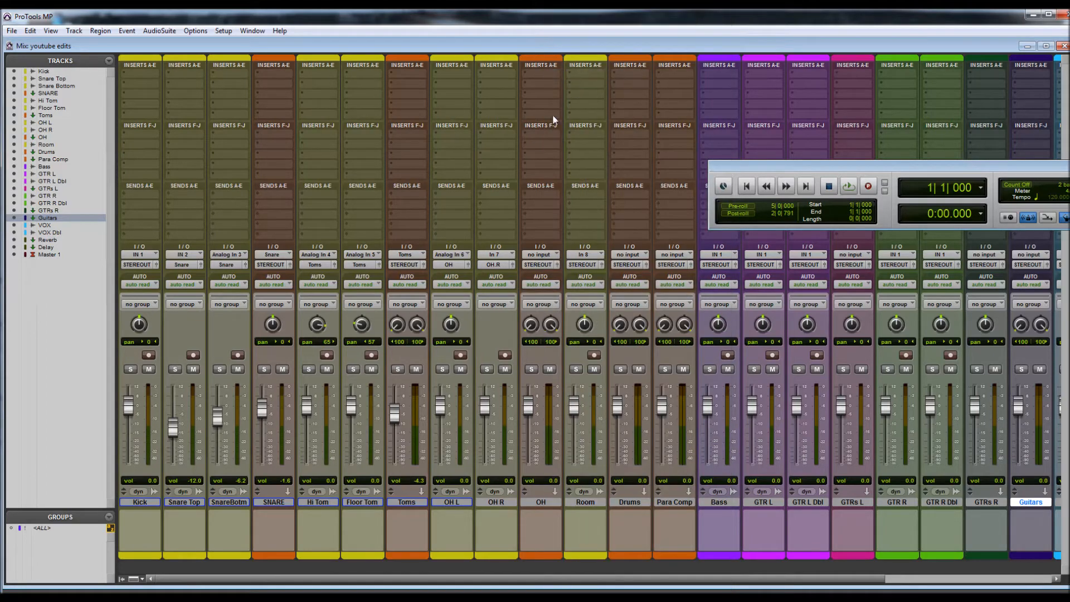
pyautogui.click(493, 264)
pyautogui.moveTo(504, 292)
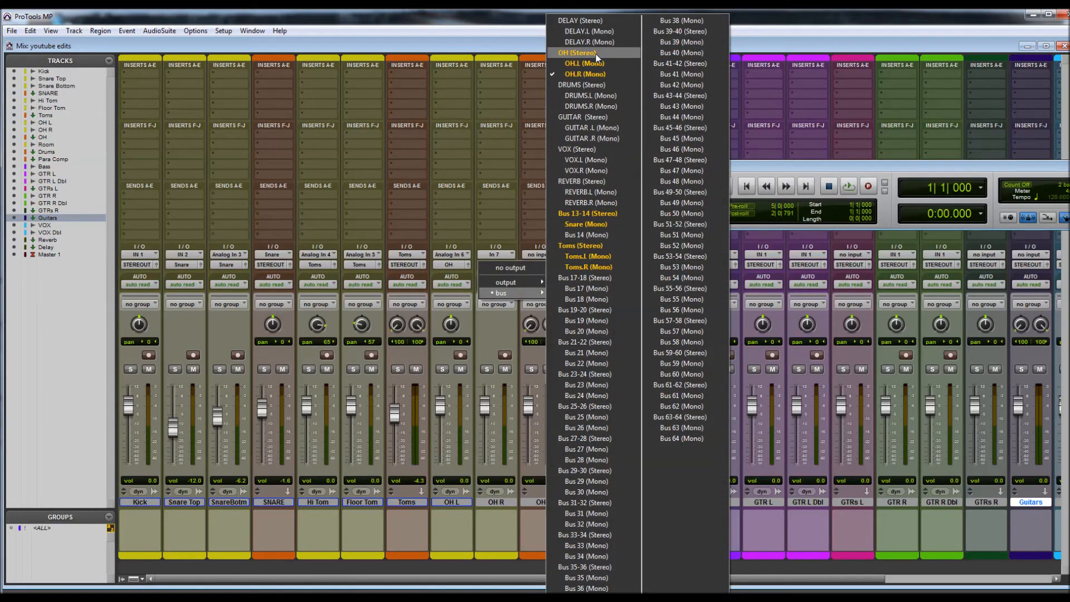
pyautogui.click(577, 53)
# Pan the OH L track 100 to the left and the OH R track 100 to the right.
pyautogui.moveTo(450, 324); pyautogui.dragTo(460, 375)
pyautogui.moveTo(491, 322); pyautogui.dragTo(470, 200)
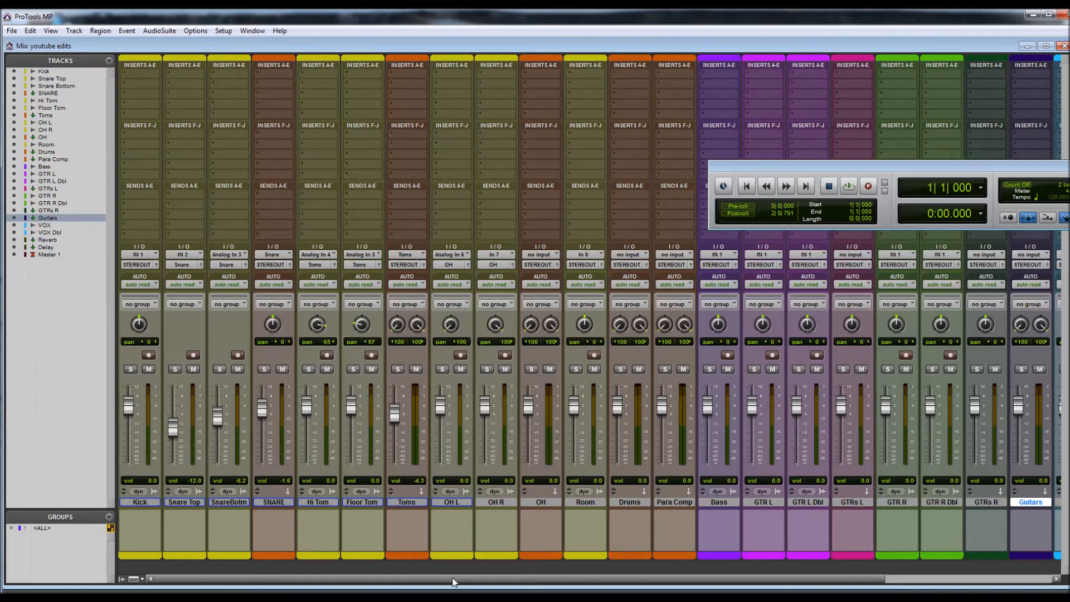
pyautogui.moveTo(453, 578); pyautogui.dragTo(503, 578)
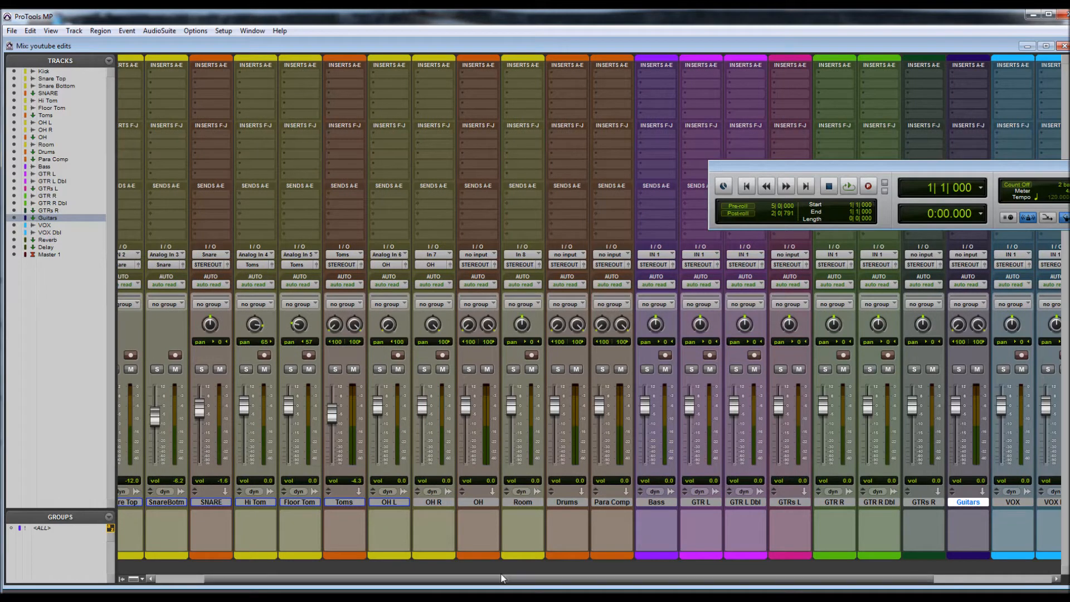
# Set the Drums aux track's input to the stereo DRUMS bus and its volume to +0.3.
pyautogui.click(573, 256)
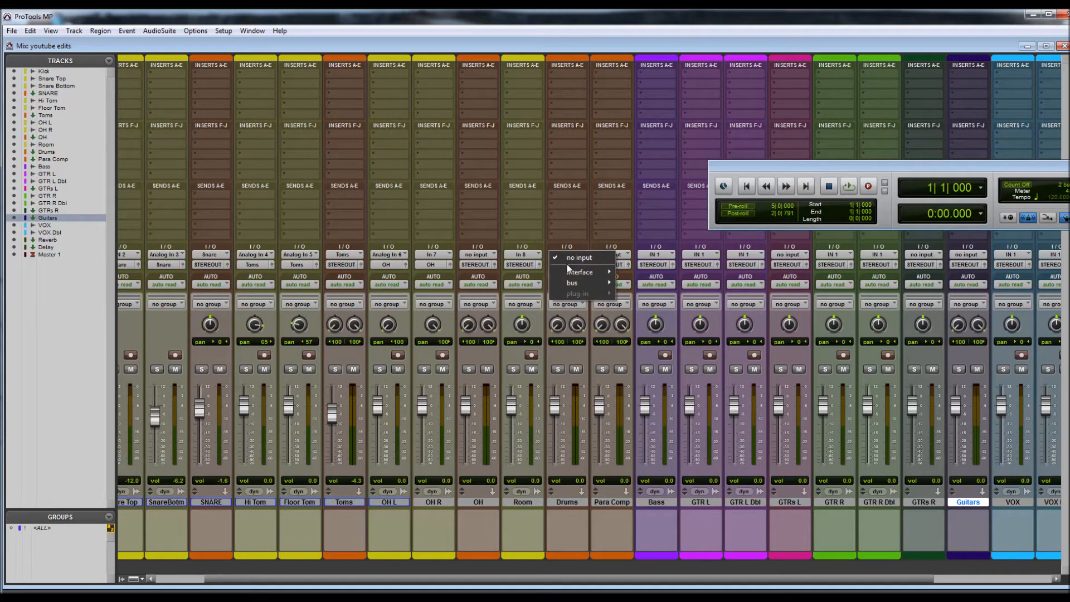
pyautogui.moveTo(565, 283)
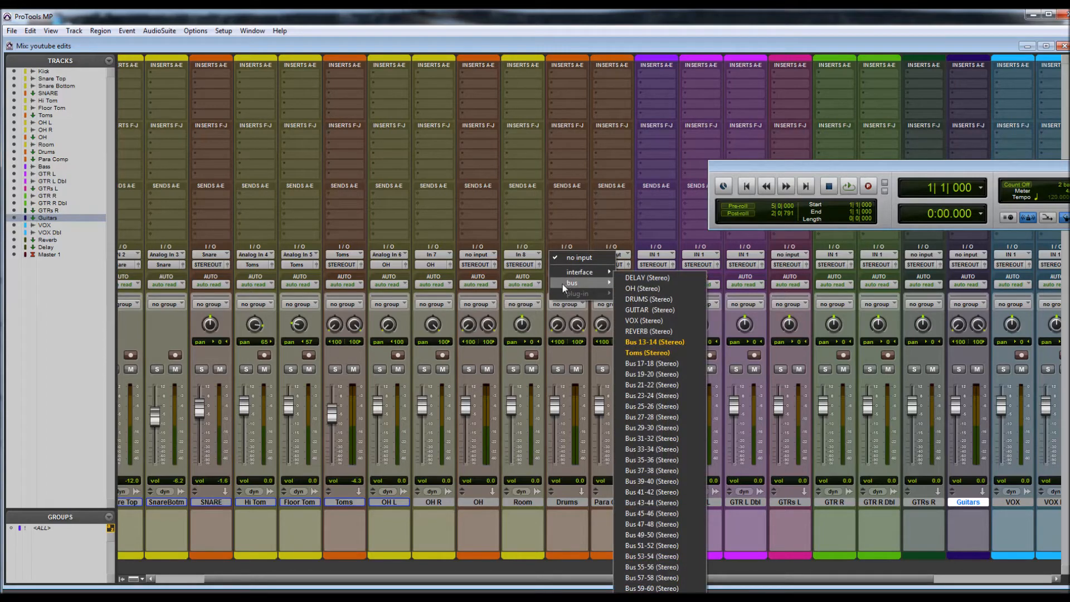
pyautogui.click(648, 301)
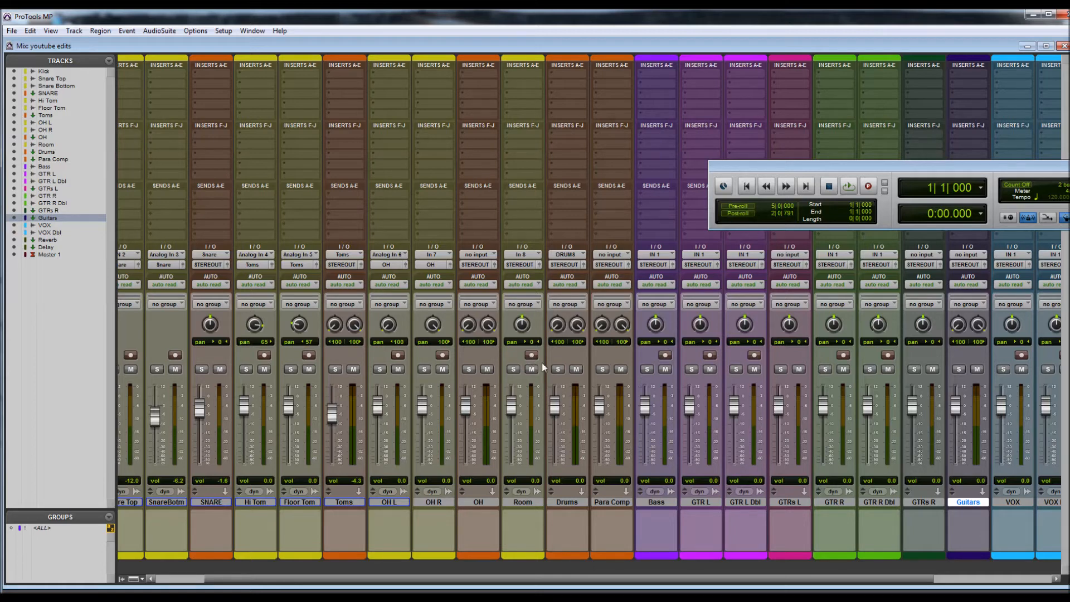
pyautogui.moveTo(555, 406)
pyautogui.mouseDown()
pyautogui.moveTo(554, 464)
pyautogui.moveTo(554, 407)
pyautogui.mouseUp()
# Route the outputs of the Kick and SNARE tracks to the stereo DRUMS bus.
pyautogui.moveTo(441, 577); pyautogui.dragTo(356, 570)
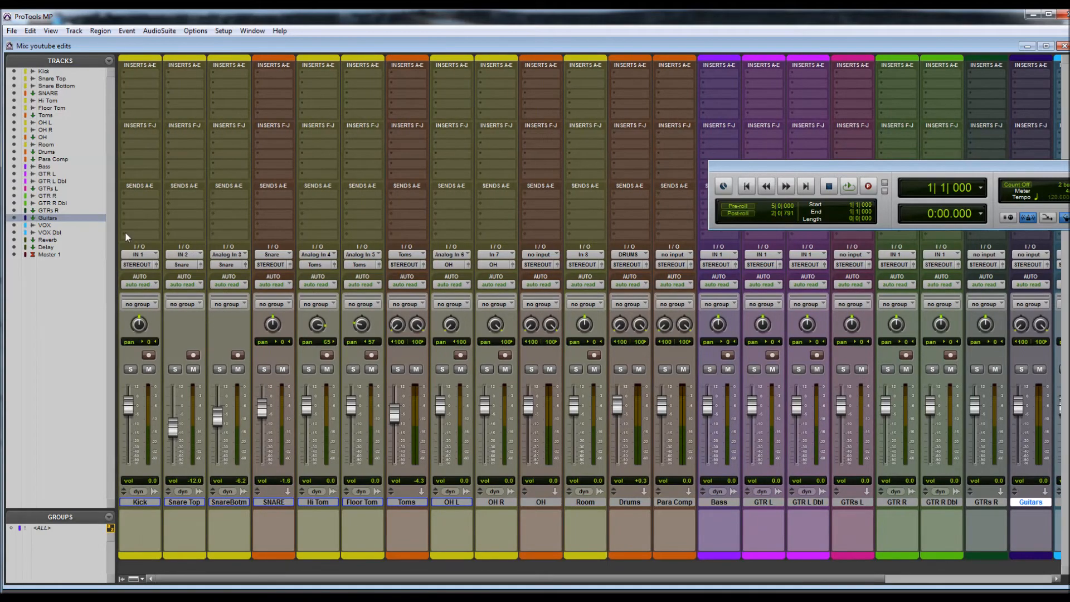
pyautogui.click(140, 264)
pyautogui.moveTo(143, 293)
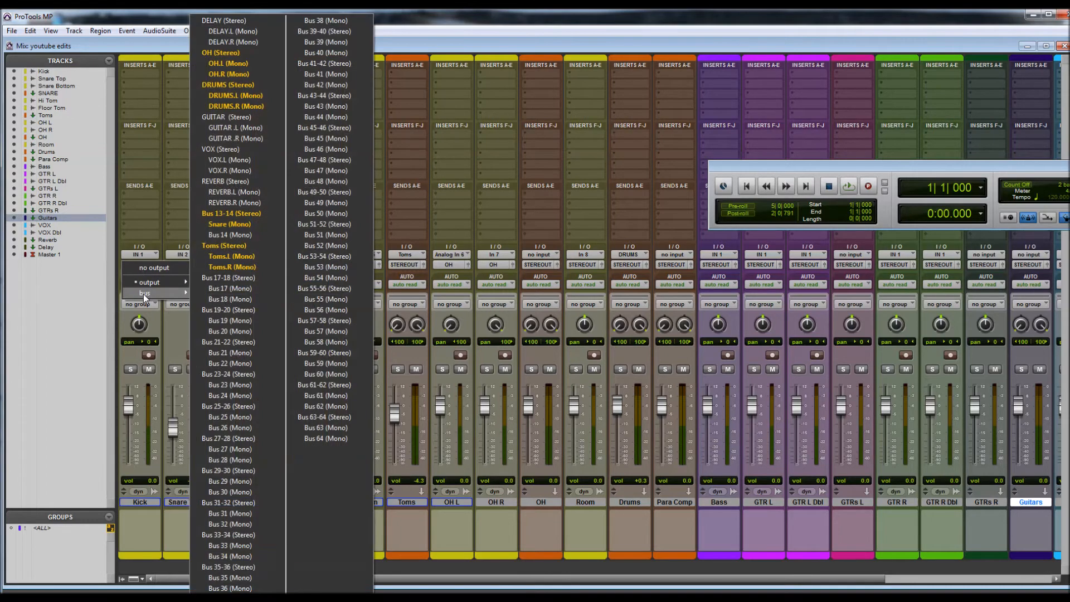
pyautogui.click(229, 83)
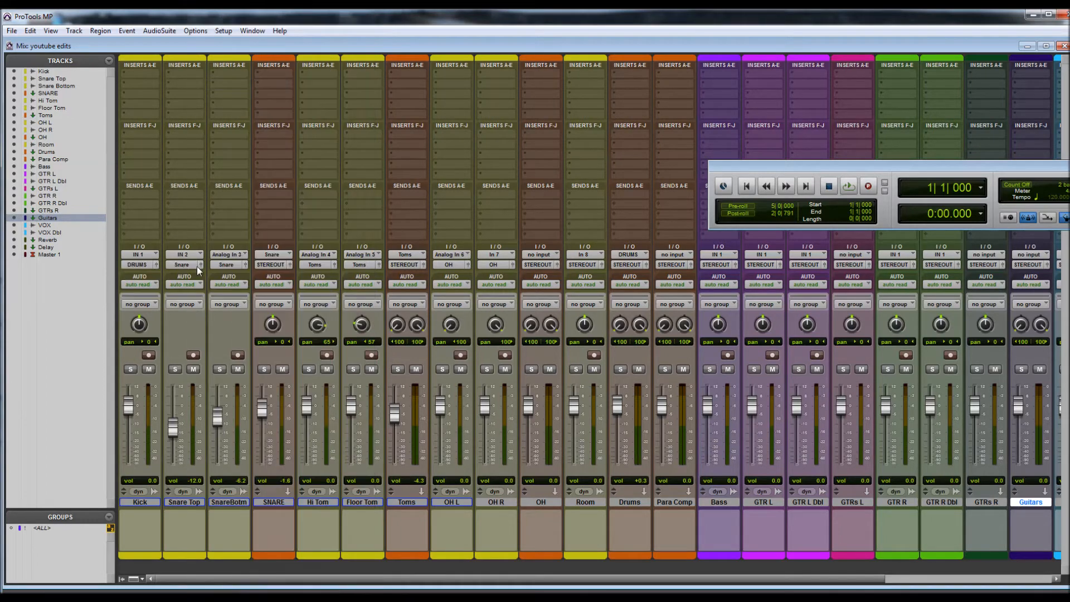
pyautogui.click(270, 264)
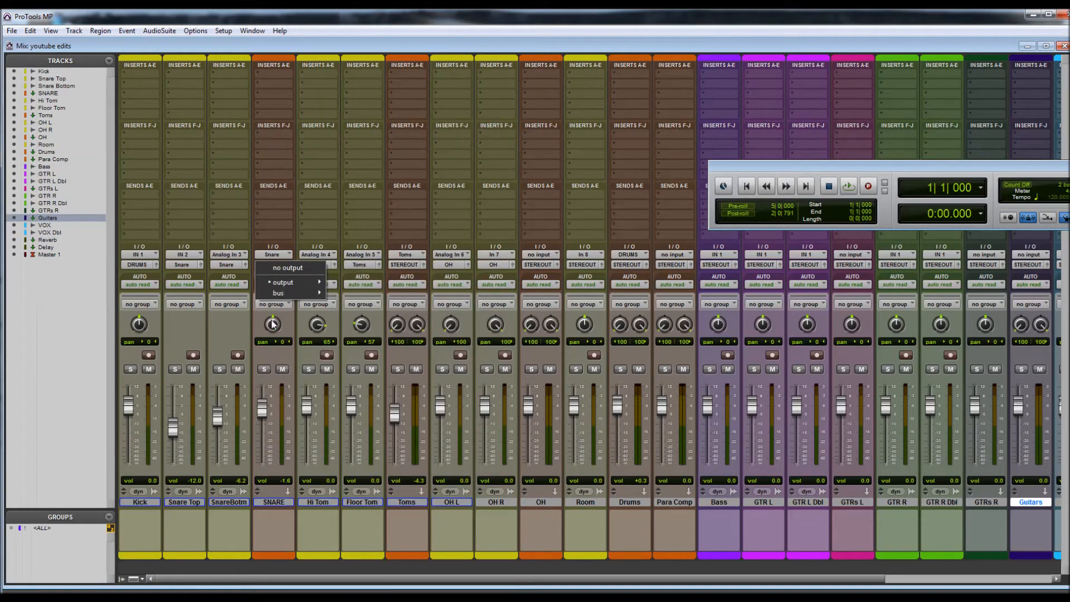
pyautogui.moveTo(288, 295)
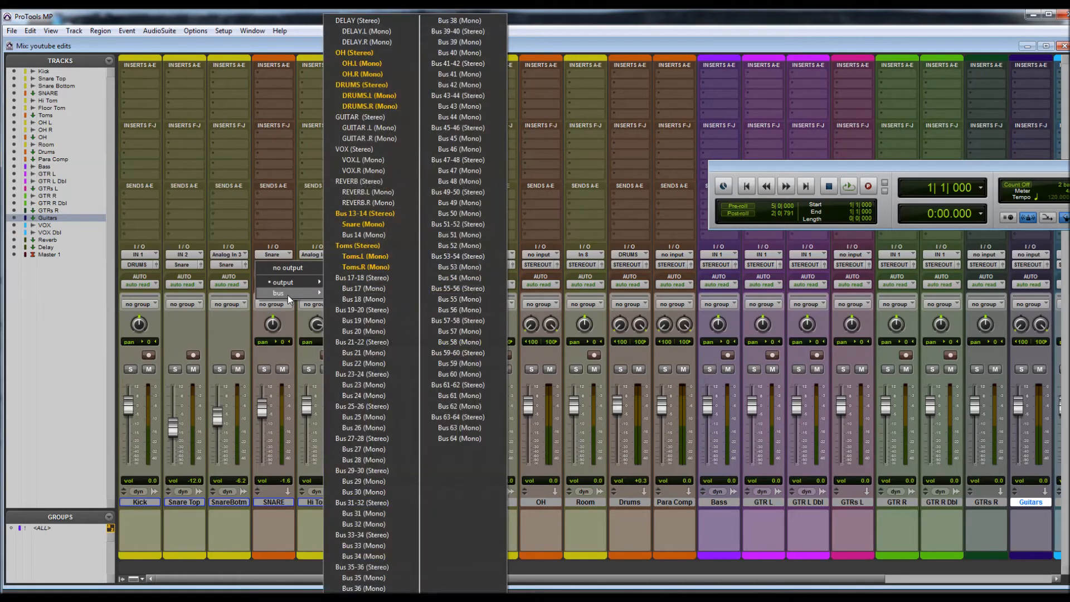
pyautogui.click(376, 85)
# Route the outputs of the Toms, OH and Room tracks to the stereo DRUMS bus.
pyautogui.click(411, 264)
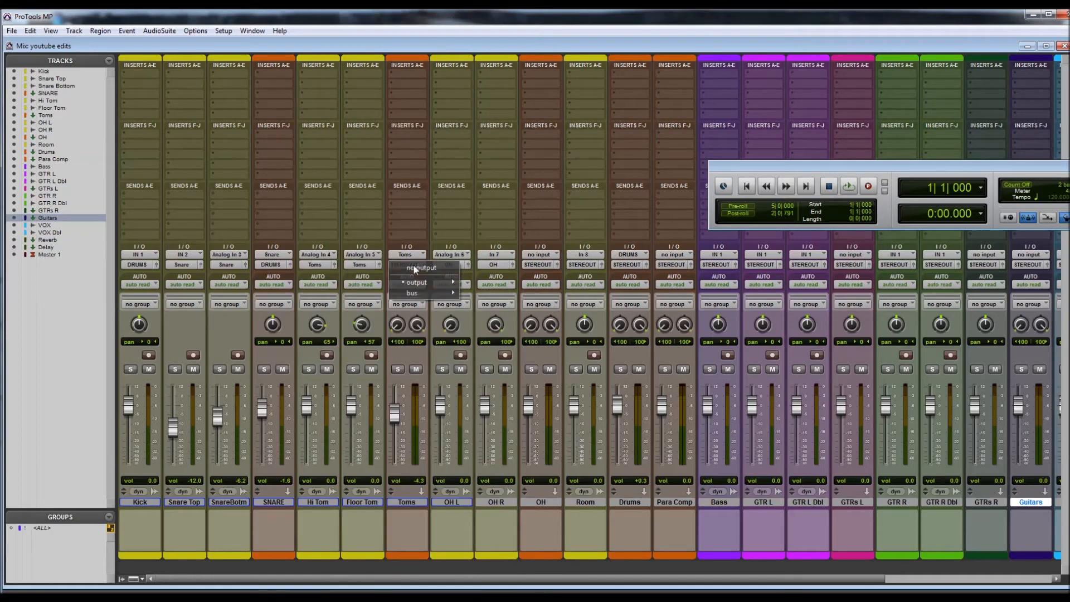
pyautogui.moveTo(421, 293)
pyautogui.click(496, 84)
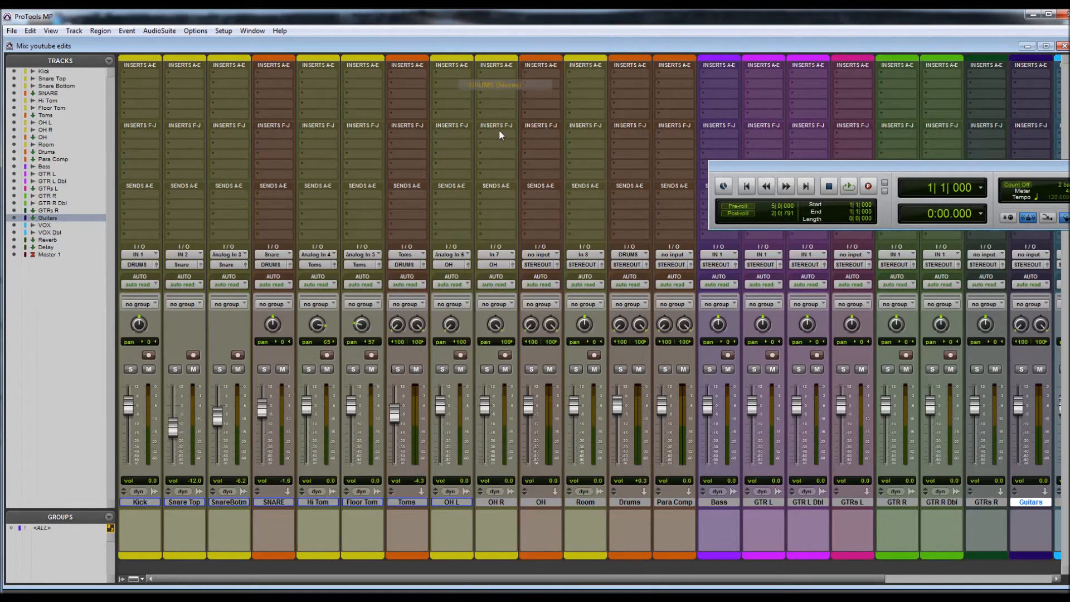
pyautogui.click(537, 263)
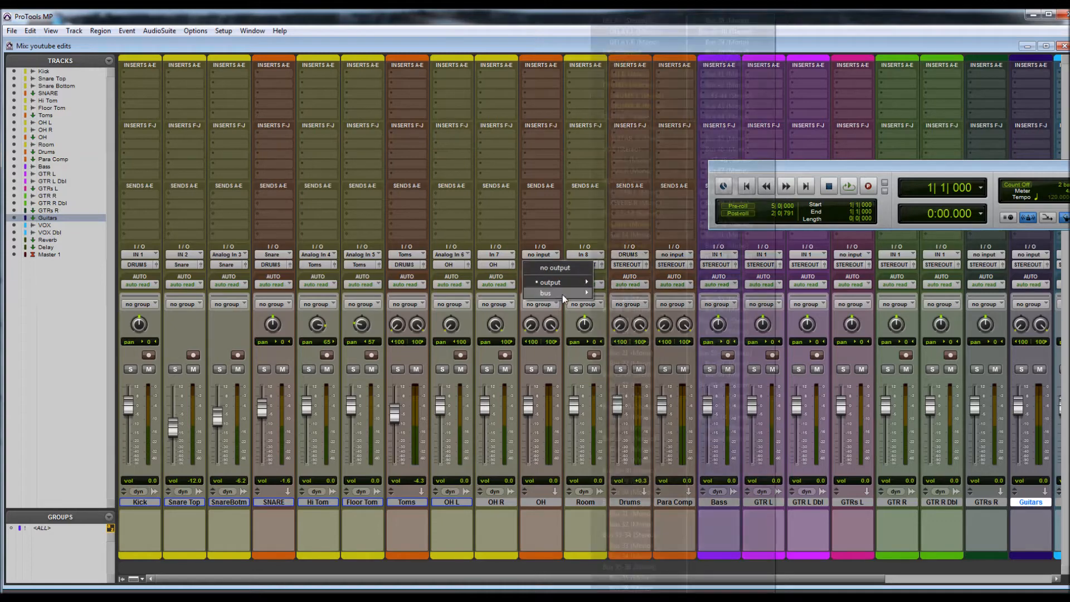
pyautogui.moveTo(549, 293)
pyautogui.click(633, 85)
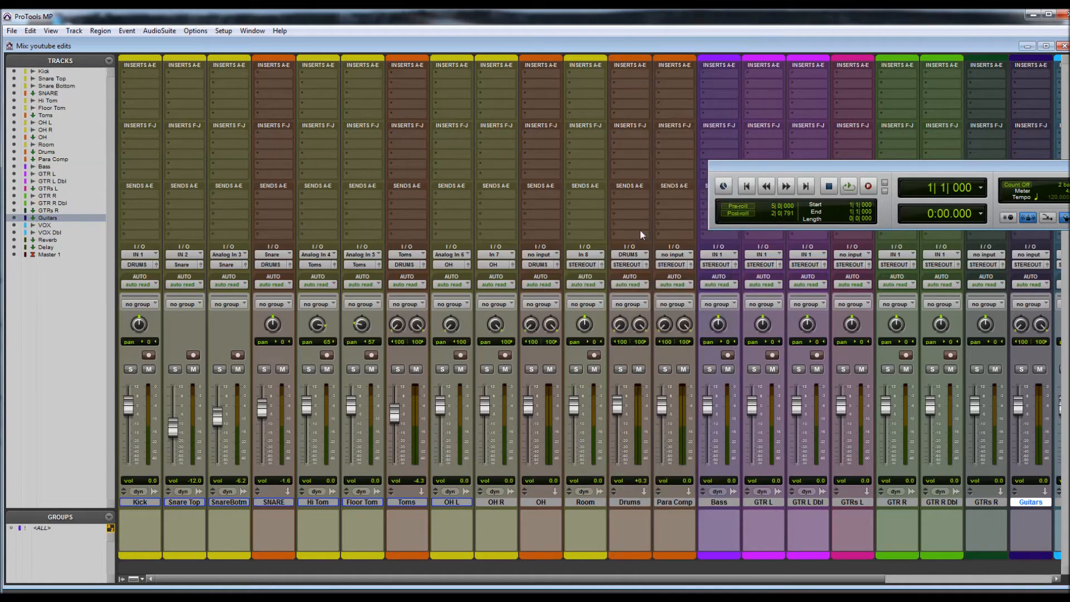
pyautogui.click(595, 267)
pyautogui.moveTo(591, 293)
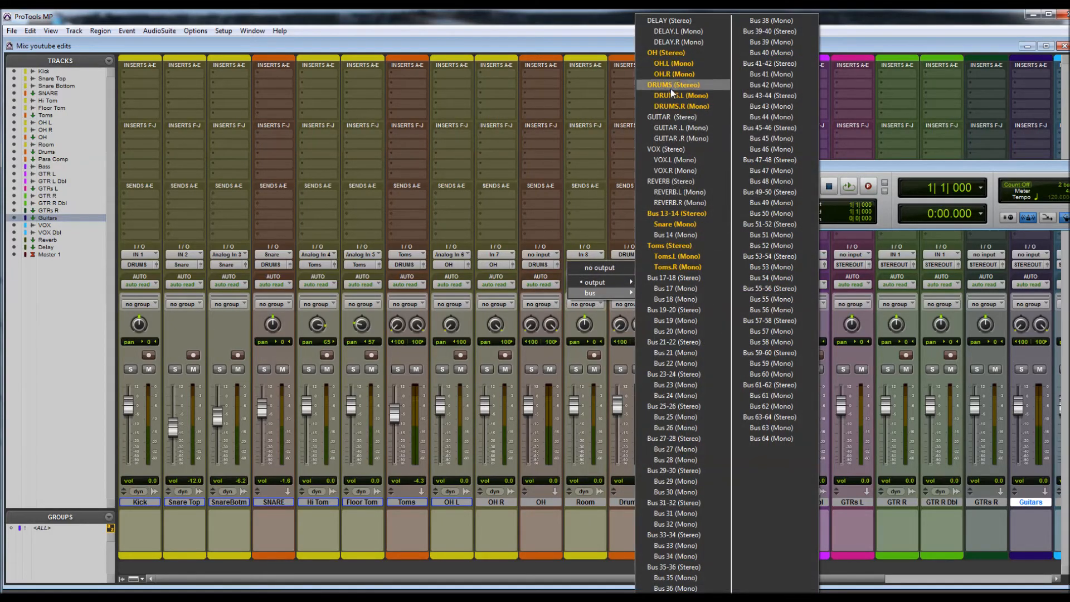
pyautogui.click(672, 87)
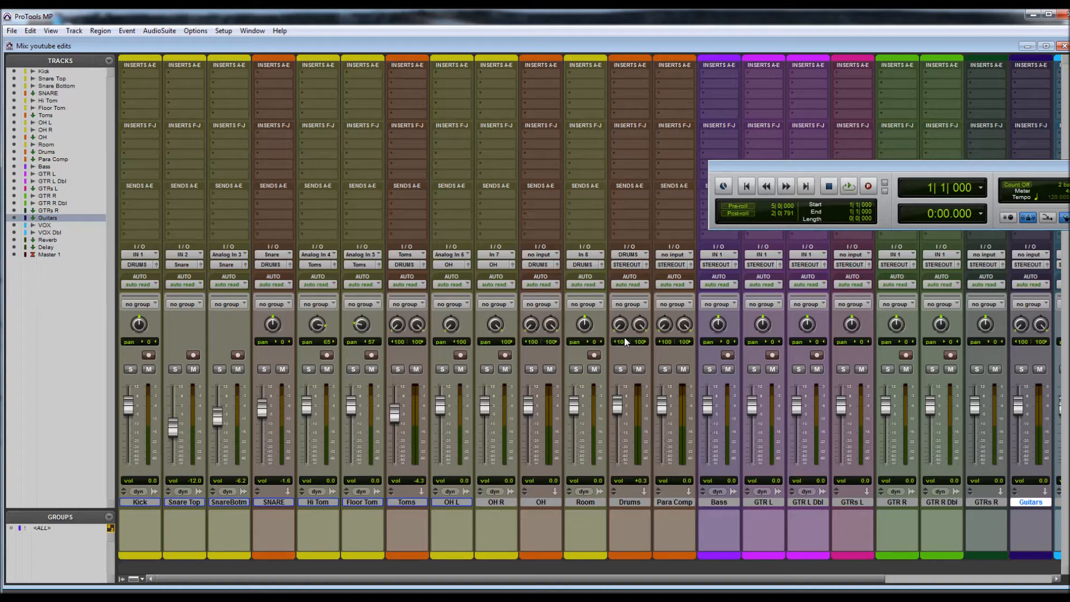
# Route the outputs of the GTR L and GTR L Dbl tracks to the mono GUITAR .L bus.
pyautogui.moveTo(505, 579); pyautogui.dragTo(668, 567)
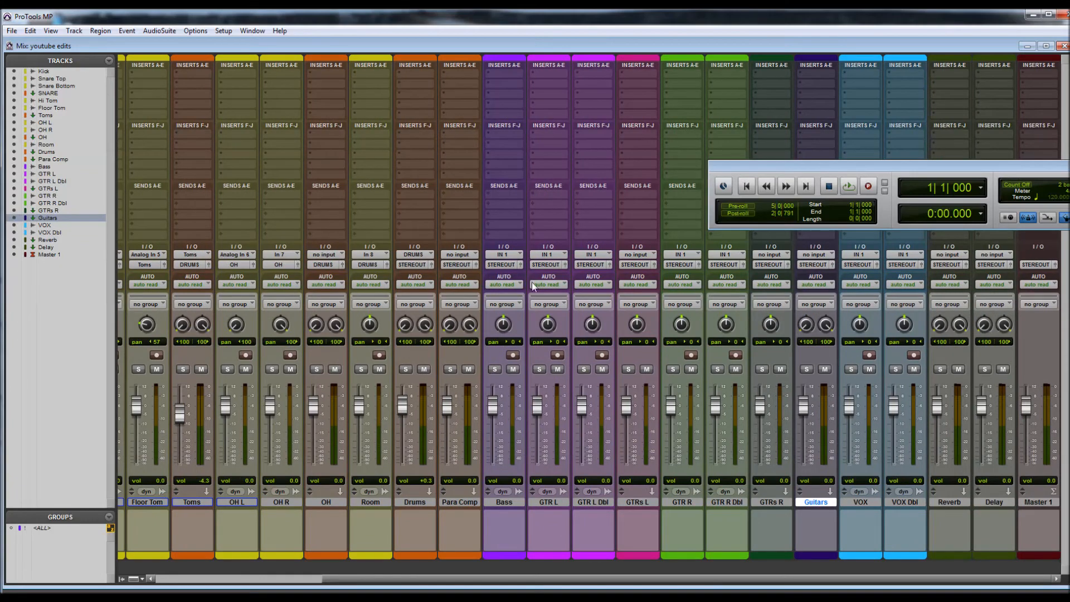
pyautogui.click(546, 264)
pyautogui.moveTo(551, 294)
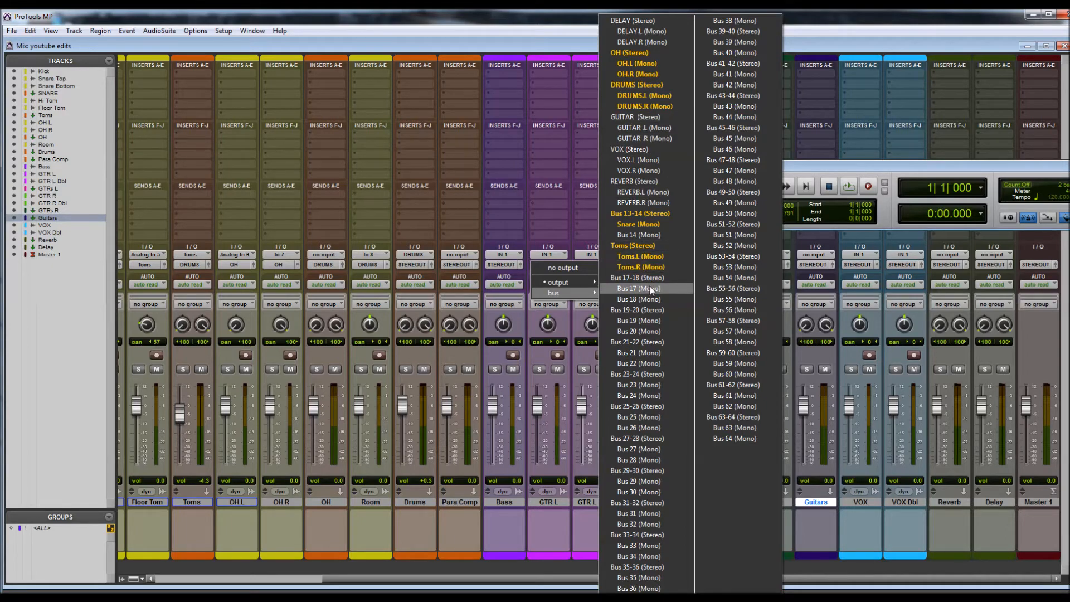
pyautogui.click(637, 130)
pyautogui.click(592, 264)
pyautogui.moveTo(601, 293)
pyautogui.click(711, 128)
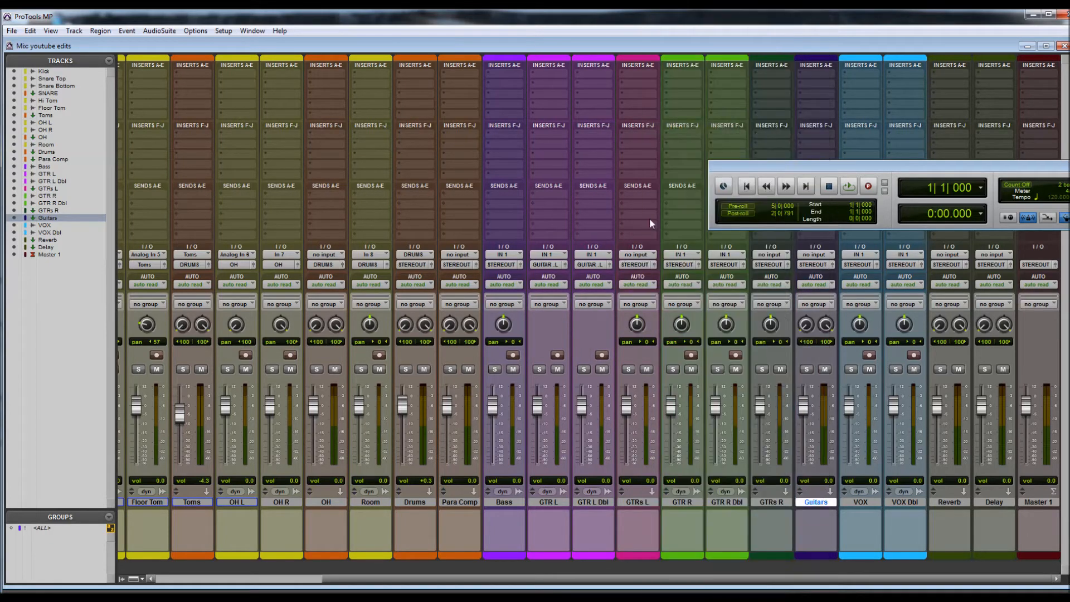
# Set the GTRs L aux track's input to the mono GUITAR .L bus.
pyautogui.click(637, 255)
pyautogui.moveTo(637, 283)
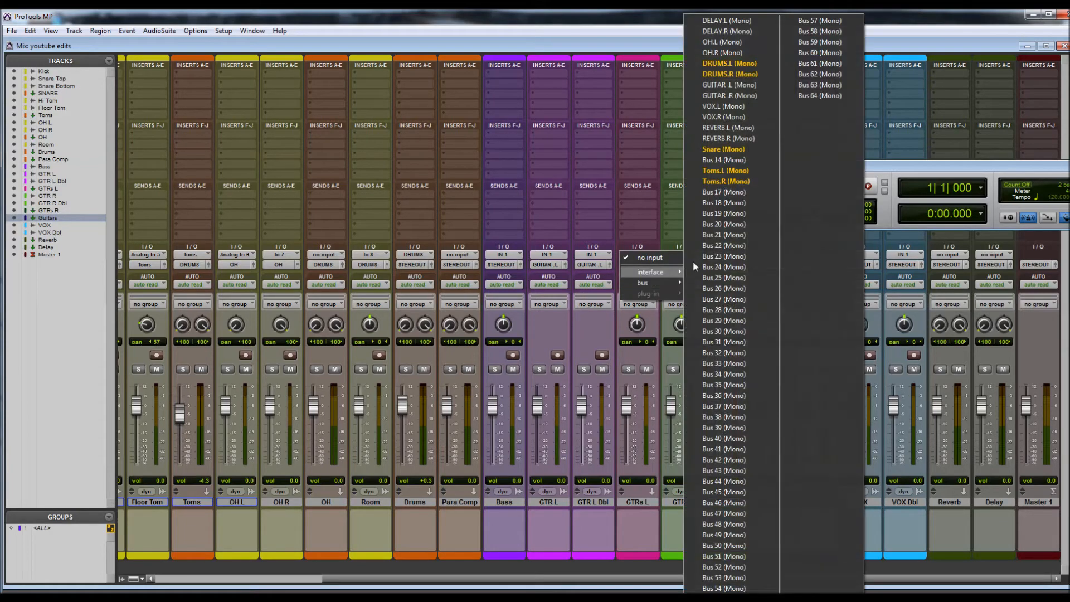
pyautogui.click(727, 86)
# Route the outputs of the GTR R and GTR R Dbl tracks to the mono GUITAR .R bus.
pyautogui.click(680, 265)
pyautogui.moveTo(687, 292)
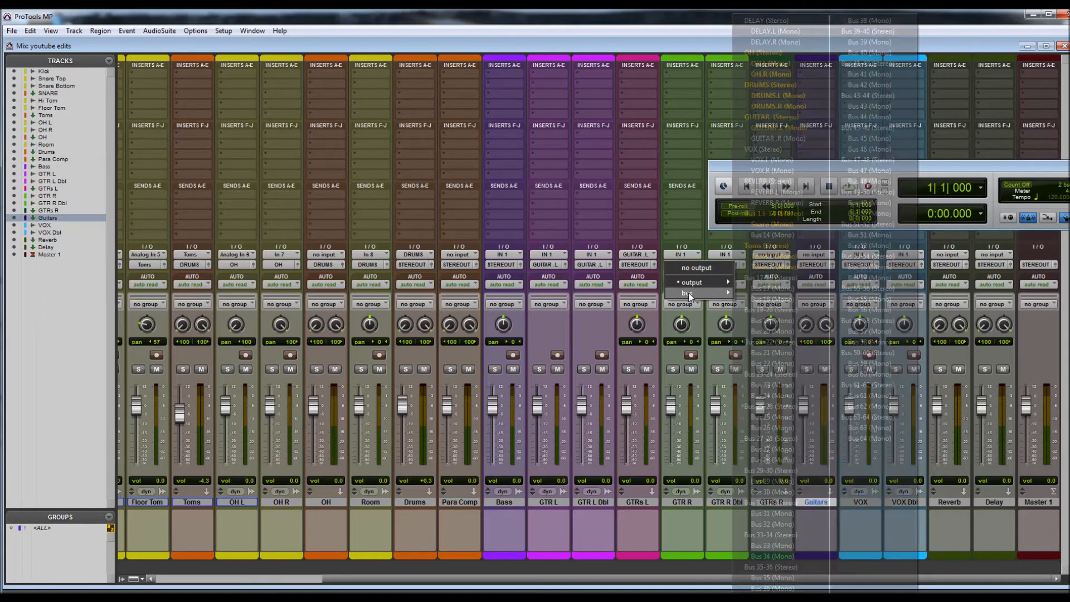
pyautogui.click(775, 138)
pyautogui.click(724, 264)
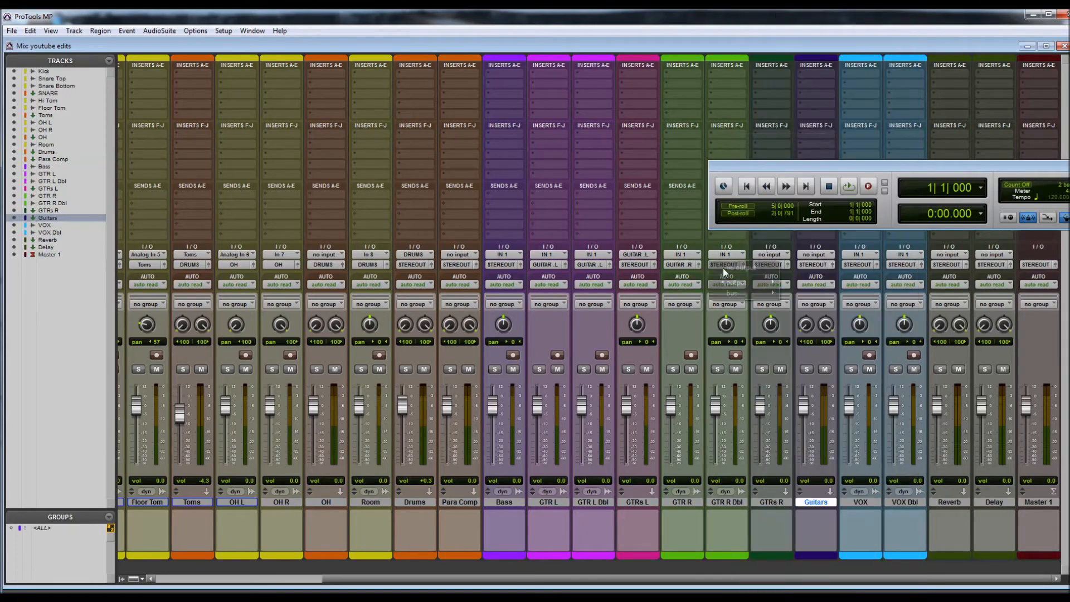
pyautogui.moveTo(730, 291)
pyautogui.click(808, 138)
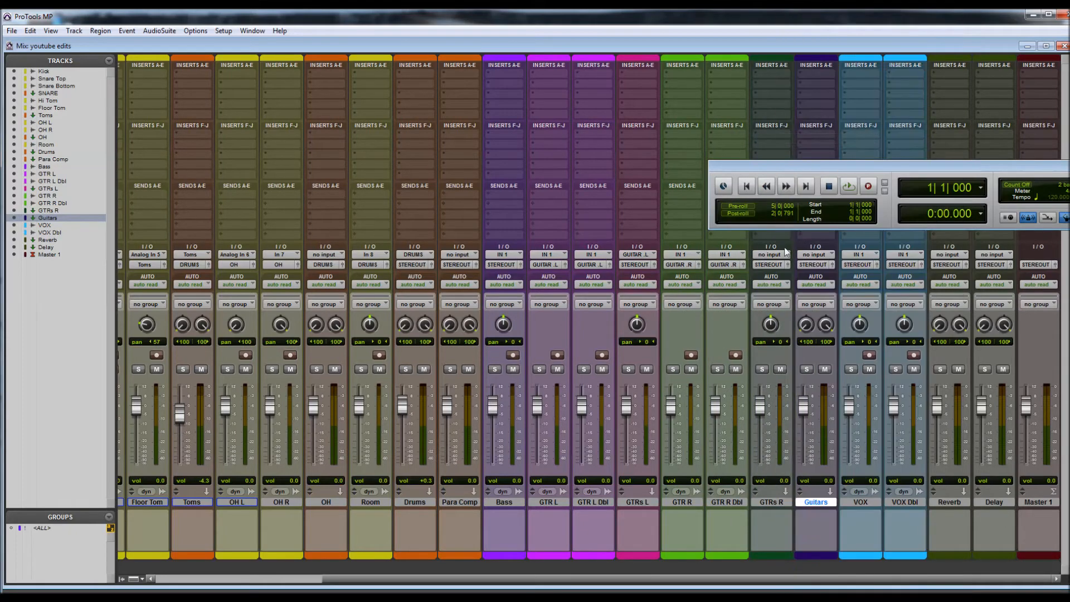
# Set the GTRs R aux track's input to the mono GUITAR .R bus.
pyautogui.click(774, 265)
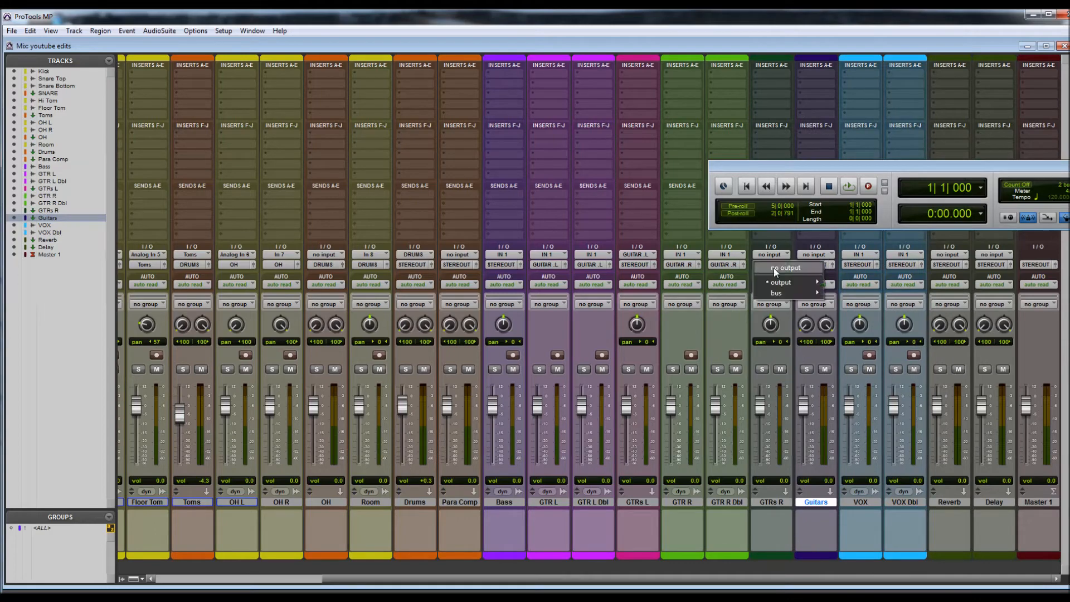
pyautogui.click(731, 231)
pyautogui.click(767, 256)
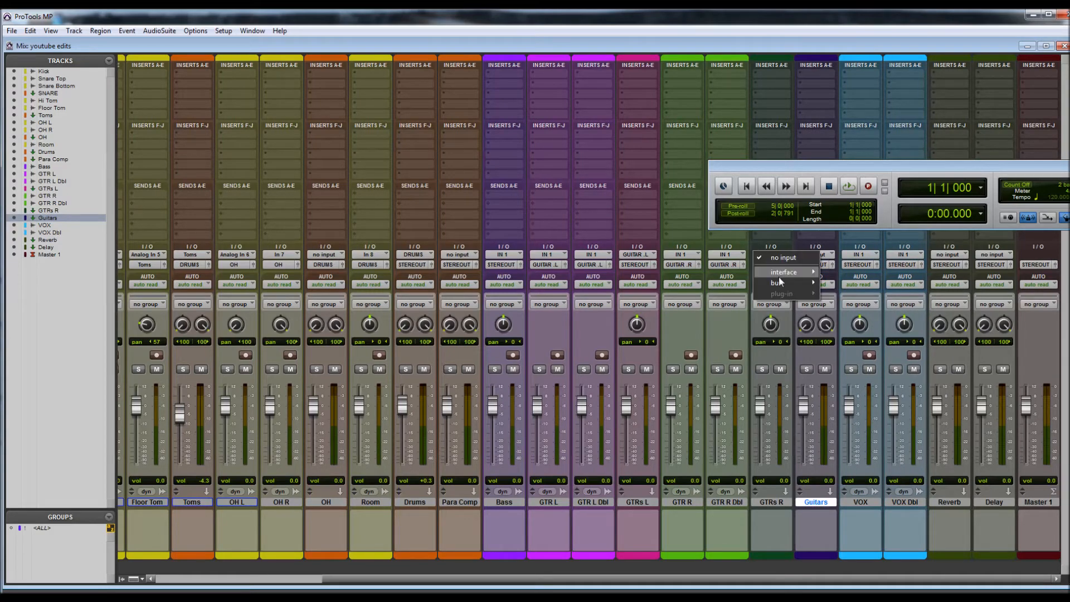
pyautogui.moveTo(778, 283)
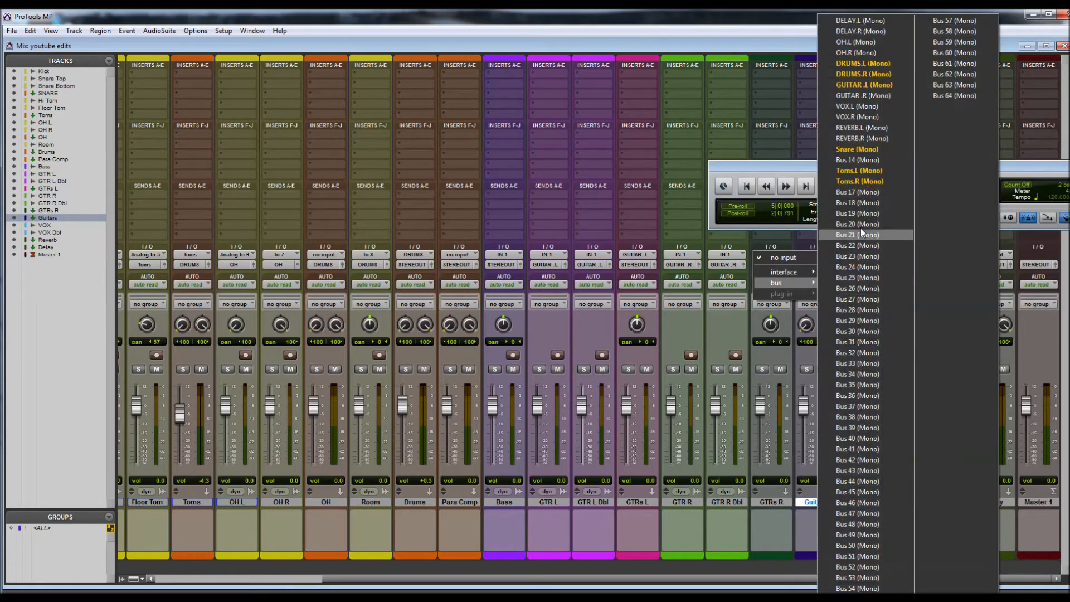
pyautogui.click(860, 95)
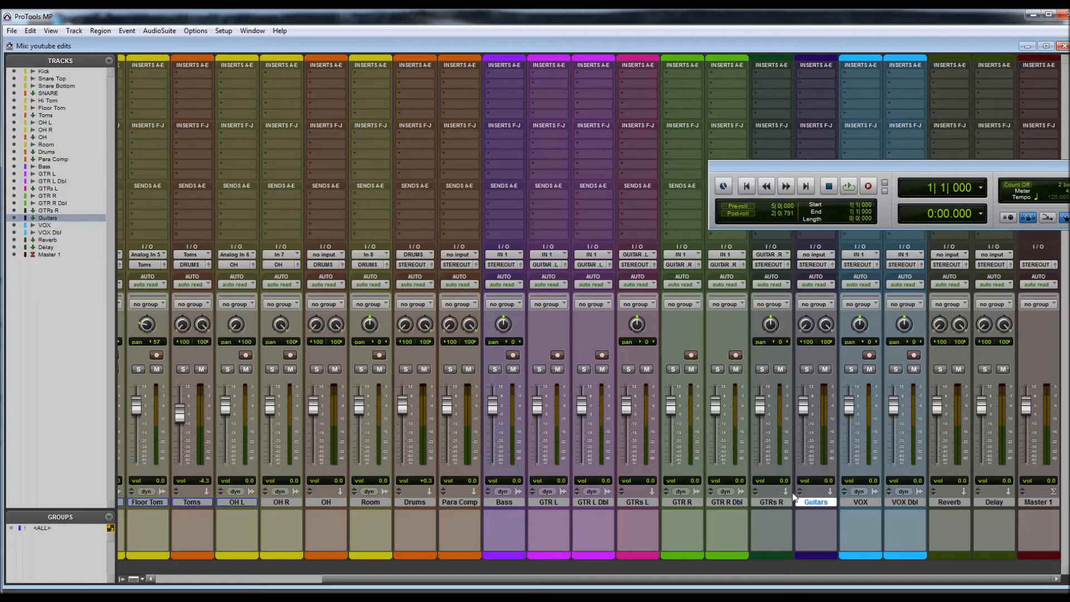
# Pan GTRs L 100 to the left and GTRs R 100 to the right, and move the transport window higher up.
pyautogui.moveTo(637, 324); pyautogui.dragTo(628, 359)
pyautogui.moveTo(777, 325); pyautogui.dragTo(781, 300)
pyautogui.moveTo(848, 163); pyautogui.dragTo(845, 106)
# Set the Guitars aux track's input to the stereo GUITAR bus.
pyautogui.click(821, 253)
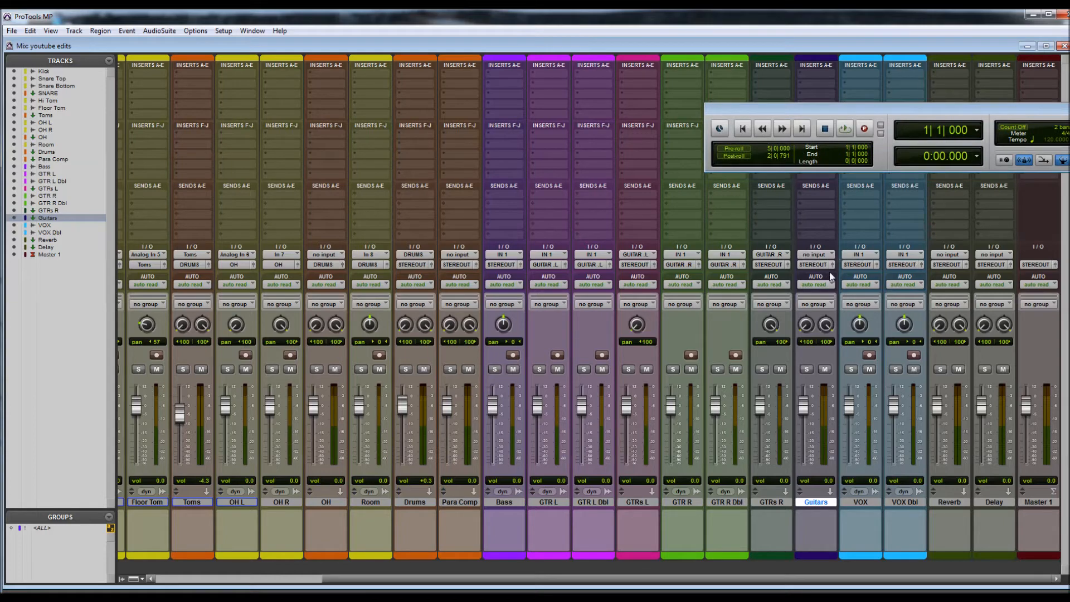
pyautogui.moveTo(822, 280)
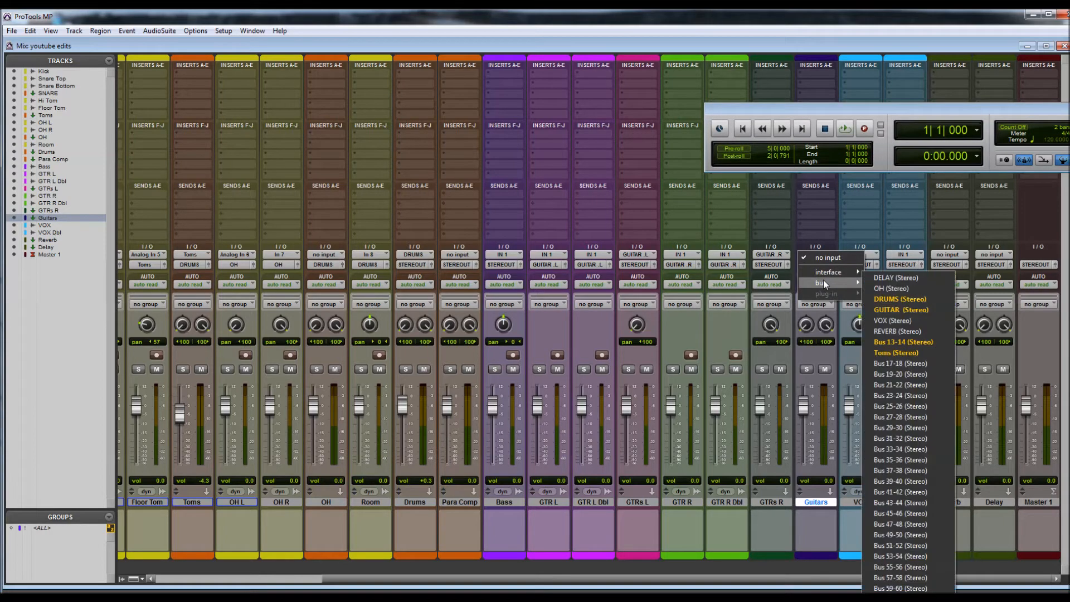
pyautogui.click(917, 310)
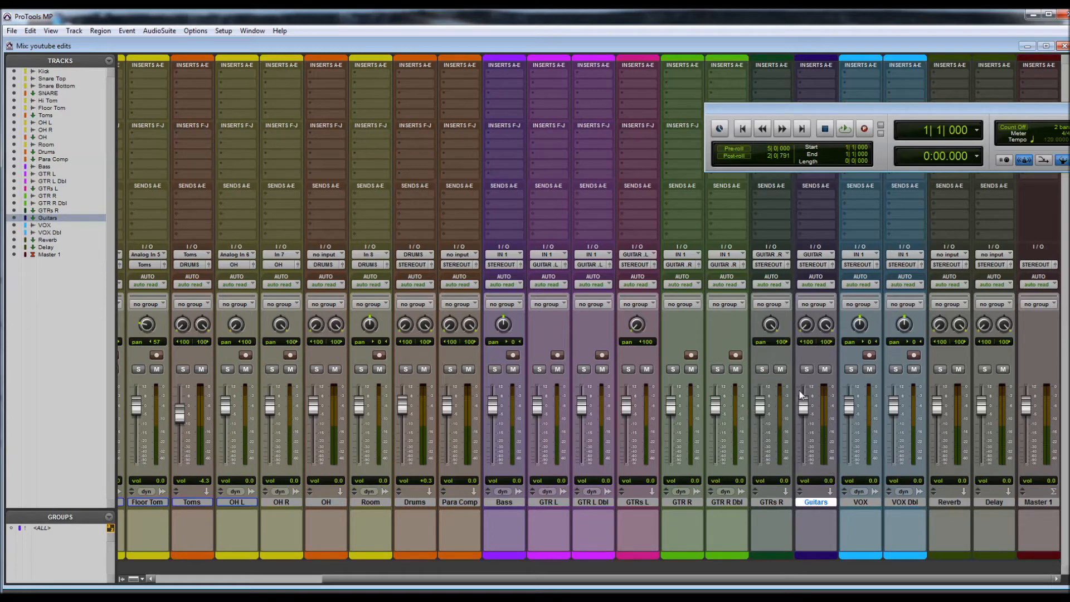
pyautogui.click(768, 265)
pyautogui.click(748, 209)
# Set the Guitars aux track's input to the stereo Bus 17-18 and rename that bus "Guitar Bus".
pyautogui.click(815, 255)
pyautogui.moveTo(827, 283)
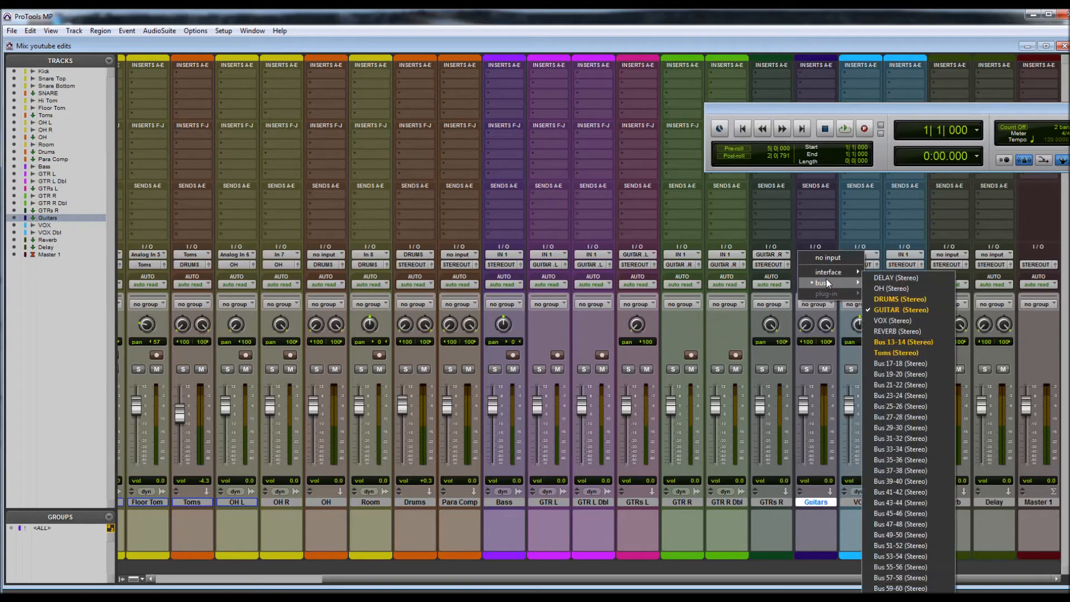
pyautogui.click(888, 368)
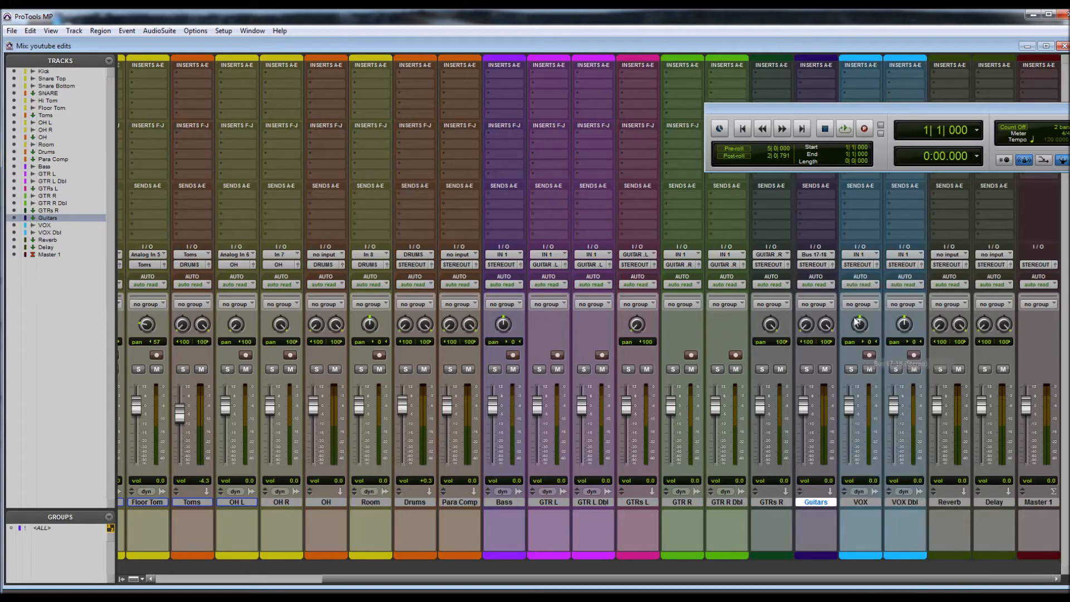
pyautogui.rightClick(811, 256)
pyautogui.click(818, 270)
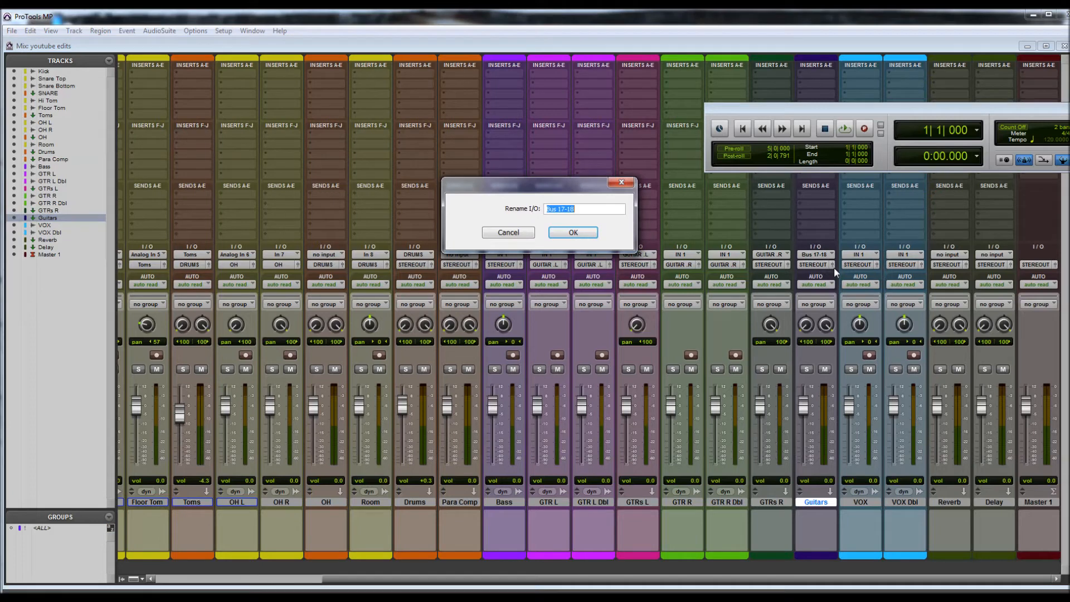
pyautogui.write('Guitar Bus')
pyautogui.press('Return')
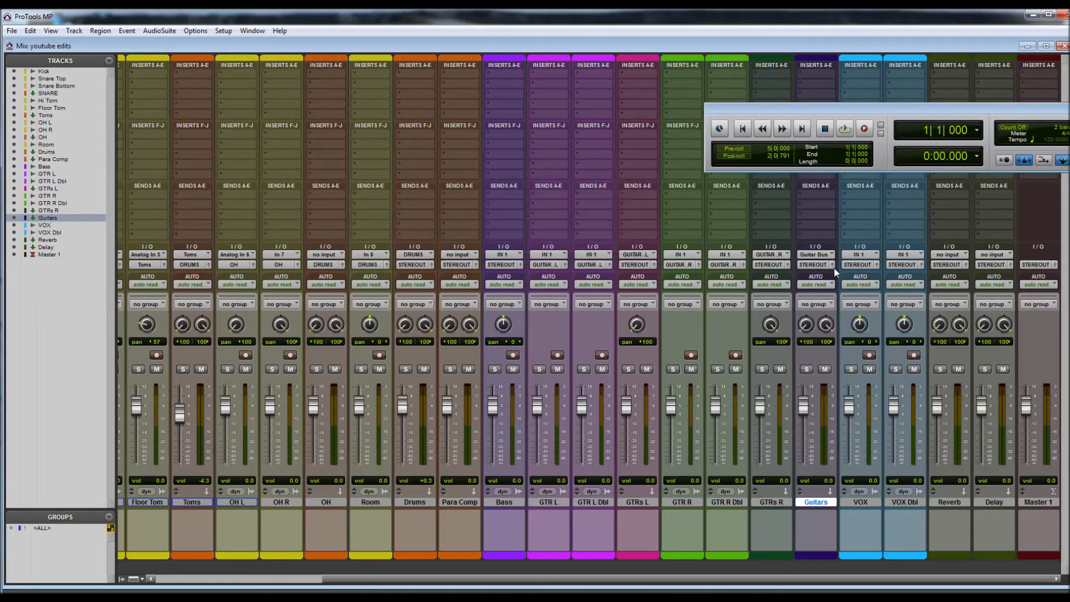
# Route the outputs of the GTRs R and GTRs L aux tracks to the stereo Guitar Bus.
pyautogui.click(768, 264)
pyautogui.moveTo(775, 292)
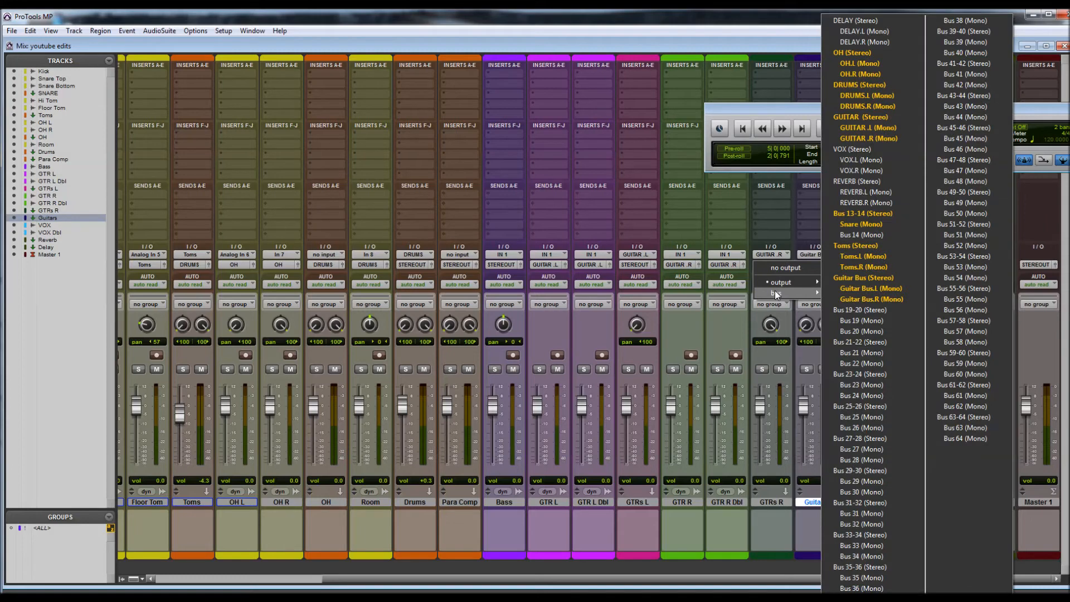
pyautogui.click(878, 280)
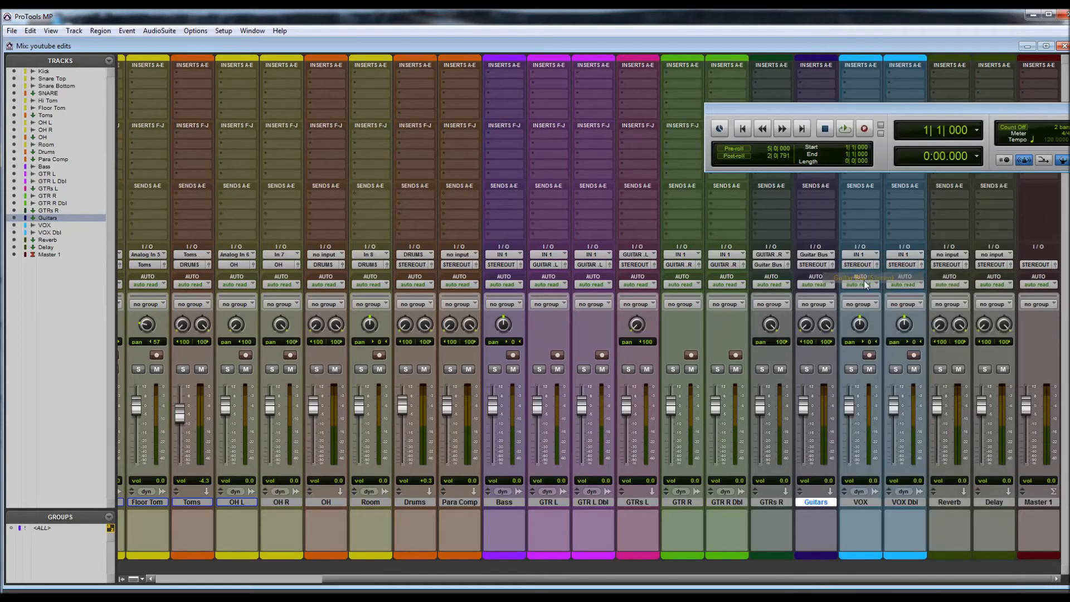
pyautogui.click(646, 265)
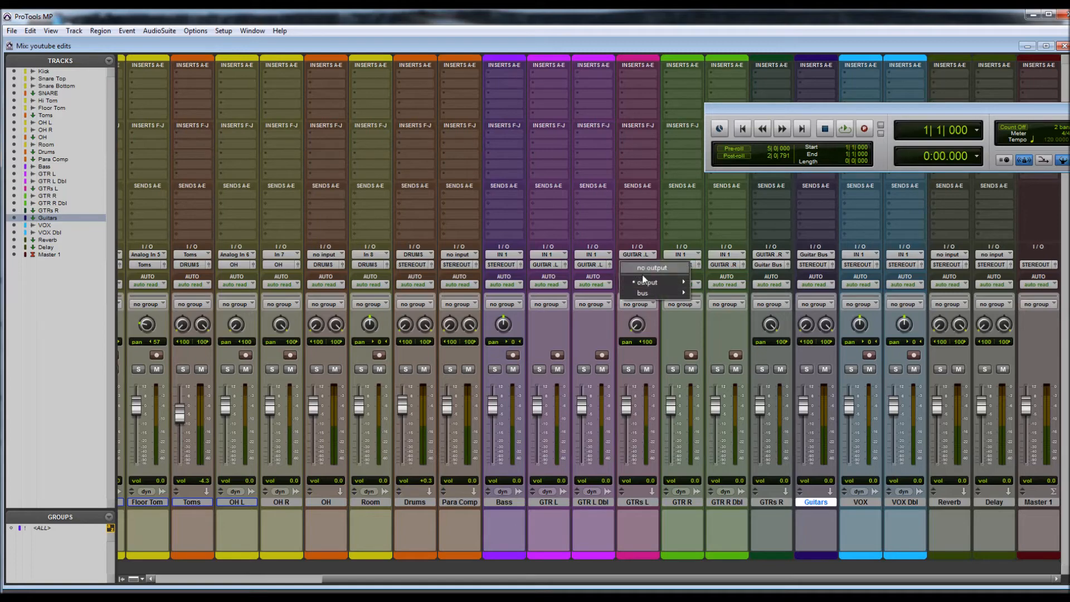
pyautogui.moveTo(648, 297)
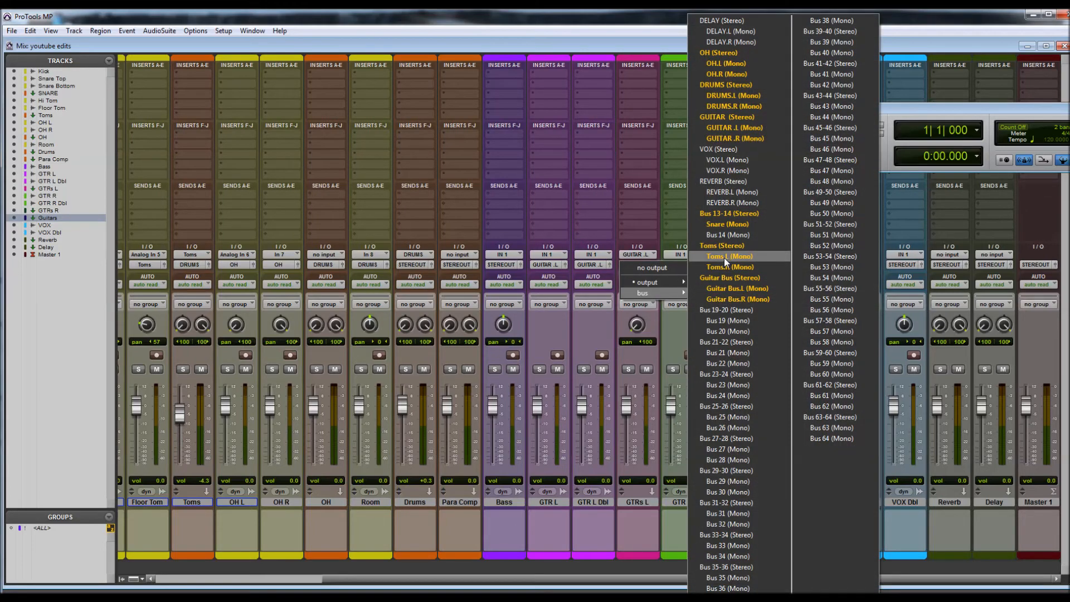
pyautogui.click(727, 278)
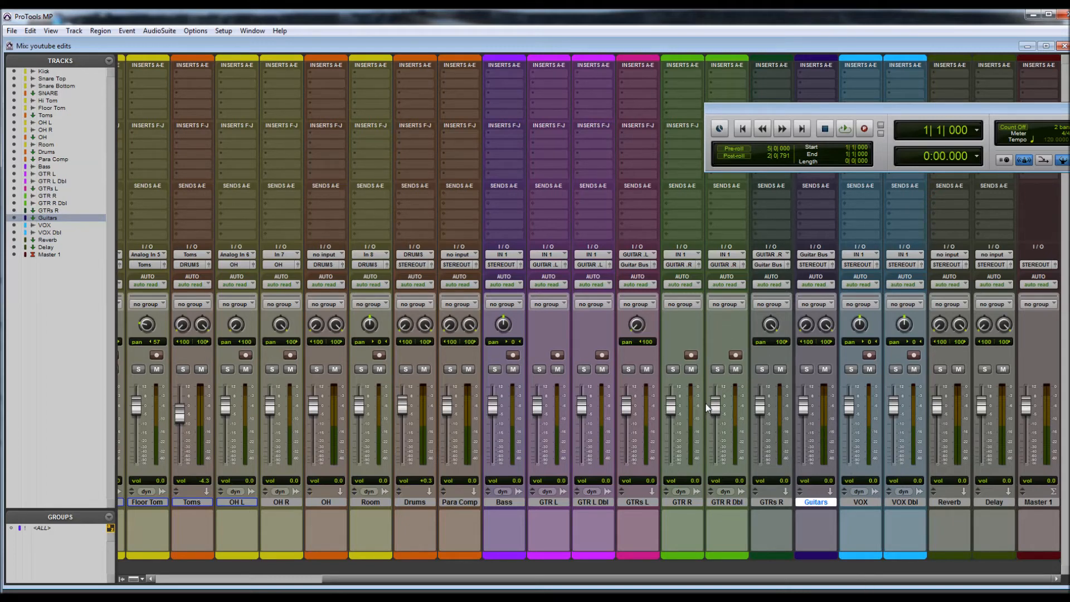
# Set the Reverb track's input to the stereo REVERB bus and the Delay track's input to the stereo DELAY bus.
pyautogui.click(958, 257)
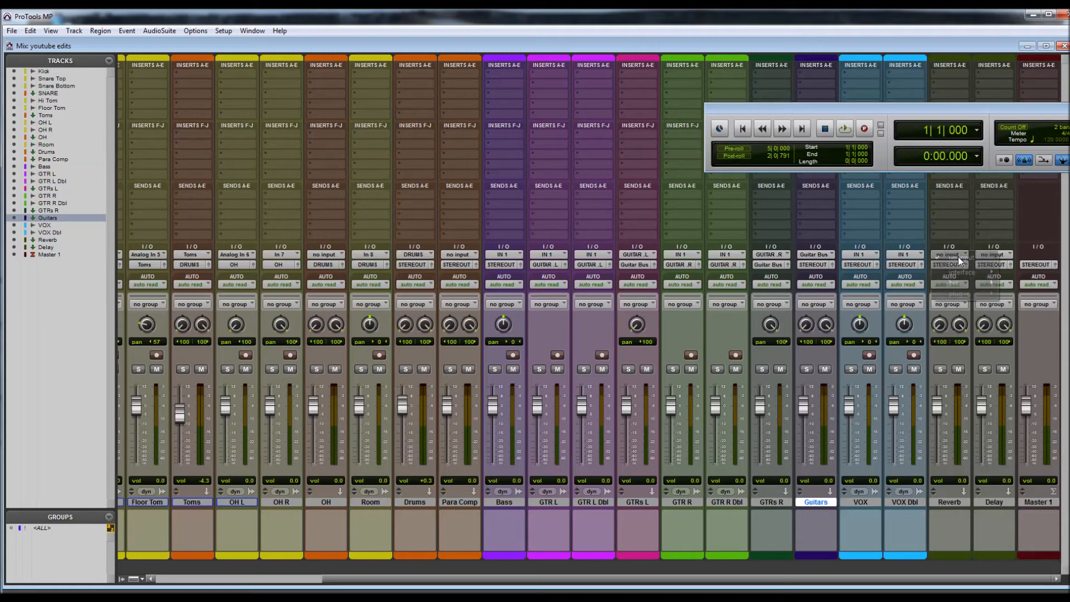
pyautogui.moveTo(957, 286)
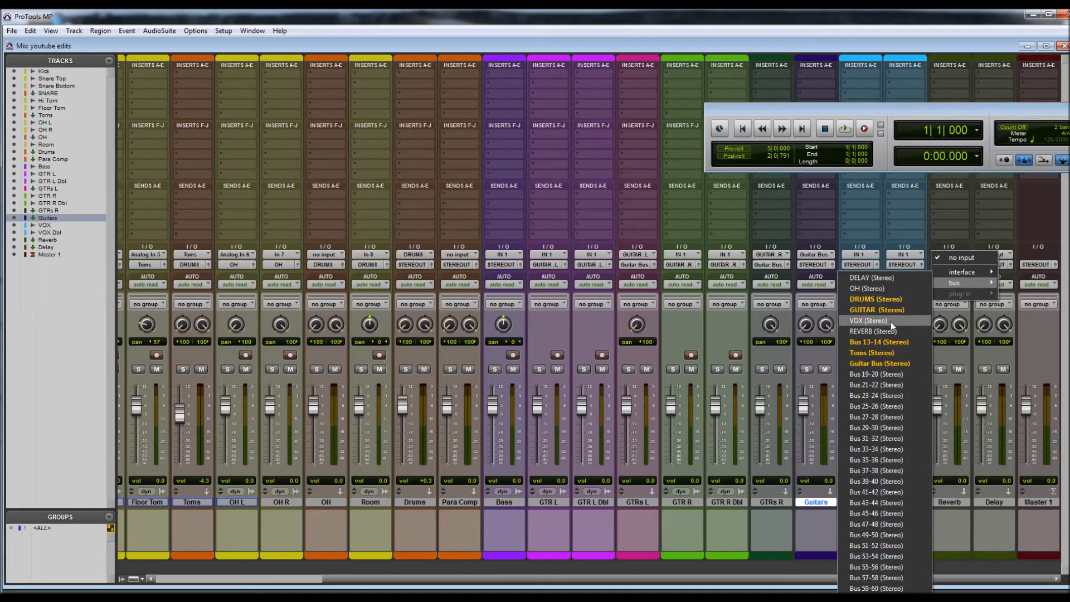
pyautogui.click(873, 331)
pyautogui.click(993, 254)
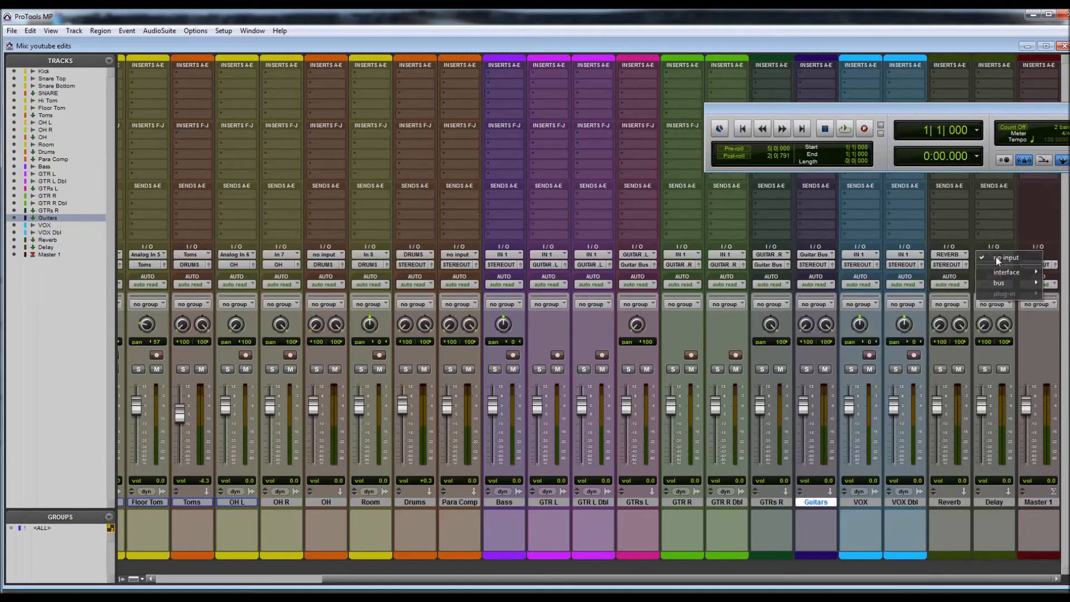
pyautogui.moveTo(993, 285)
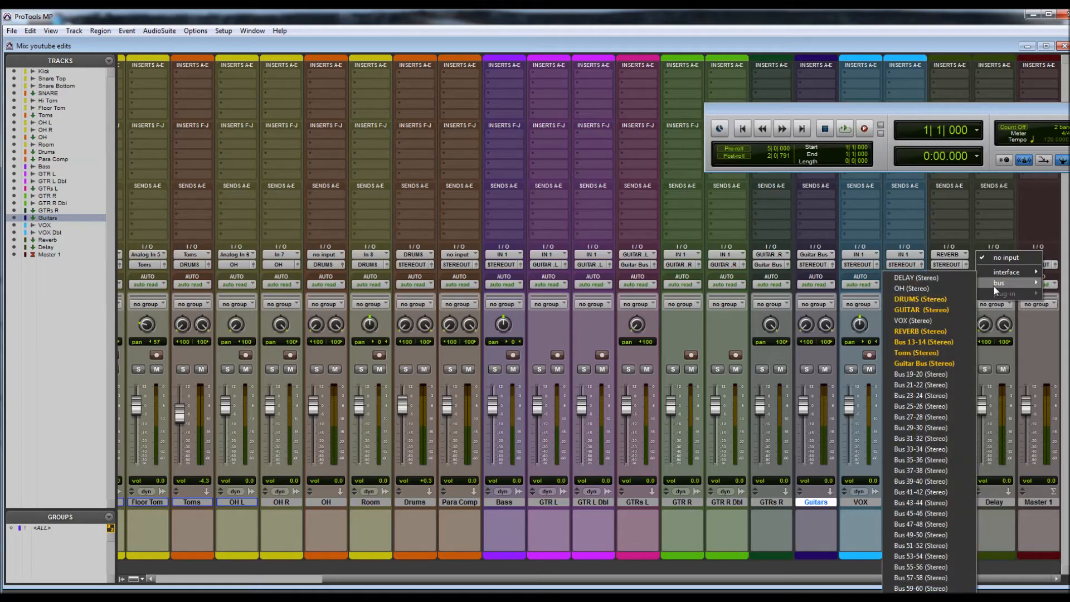
pyautogui.click(919, 277)
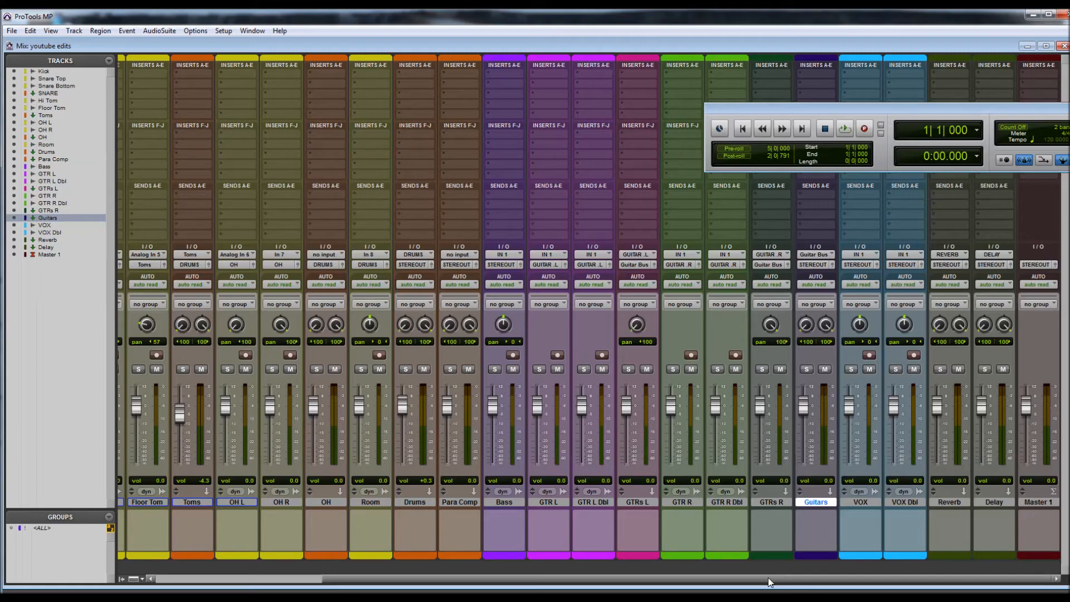
# Add a send on the Drums track to the stereo Bus 19-20 and rename that bus "Para Comp".
pyautogui.hscroll(-4, 757, 580)
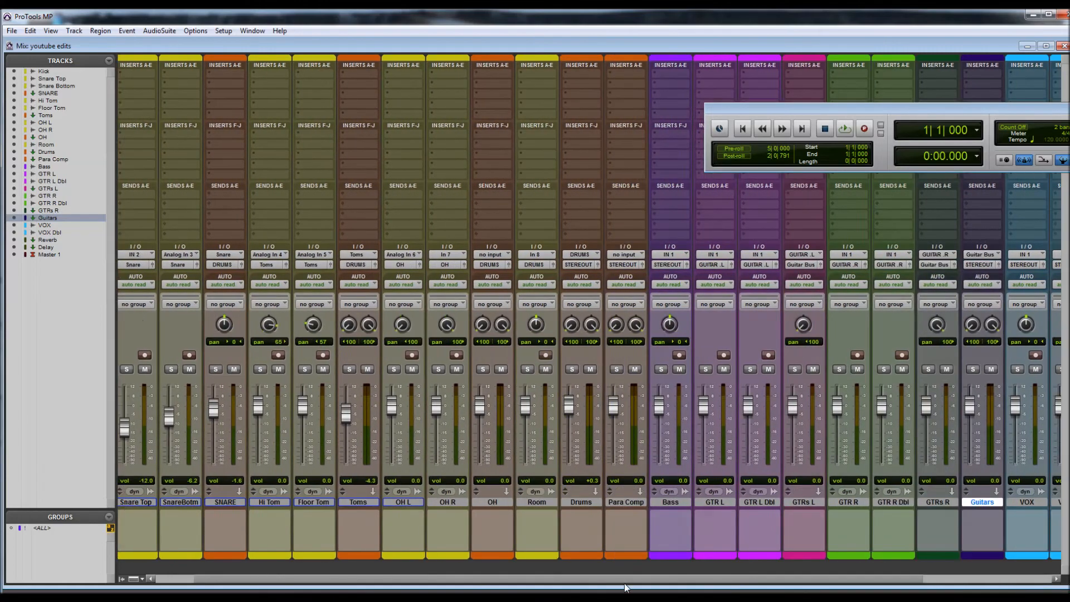
pyautogui.moveTo(624, 584); pyautogui.dragTo(525, 562)
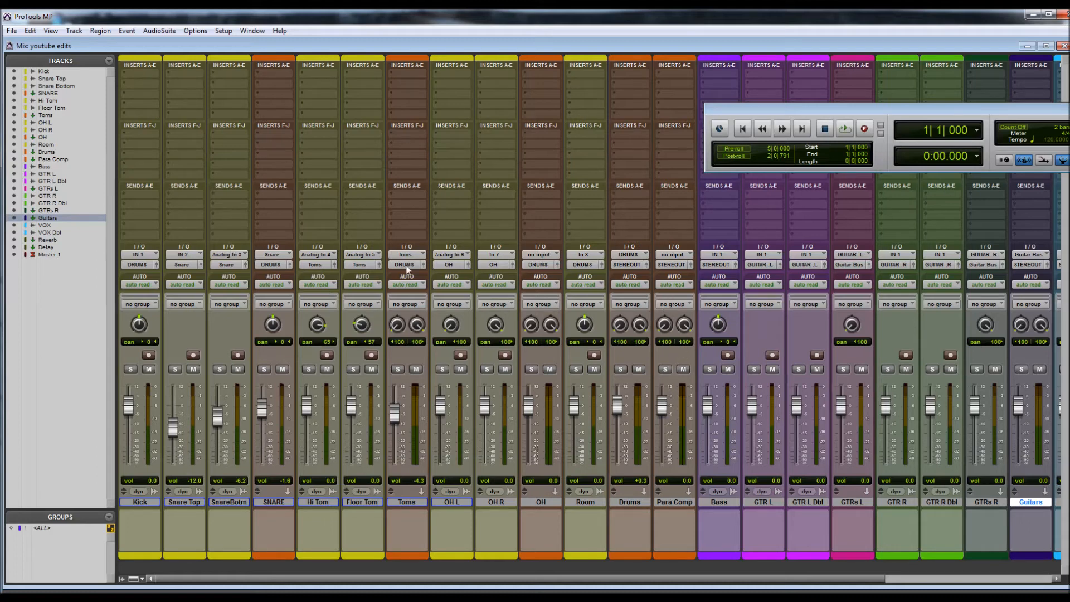
pyautogui.click(636, 195)
pyautogui.moveTo(651, 222)
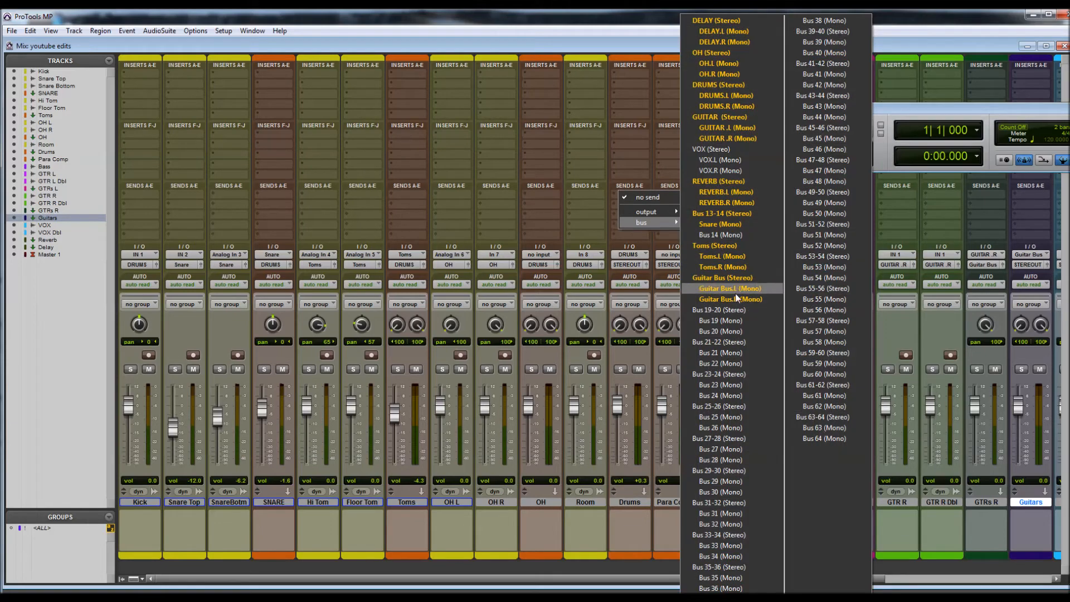
pyautogui.click(732, 309)
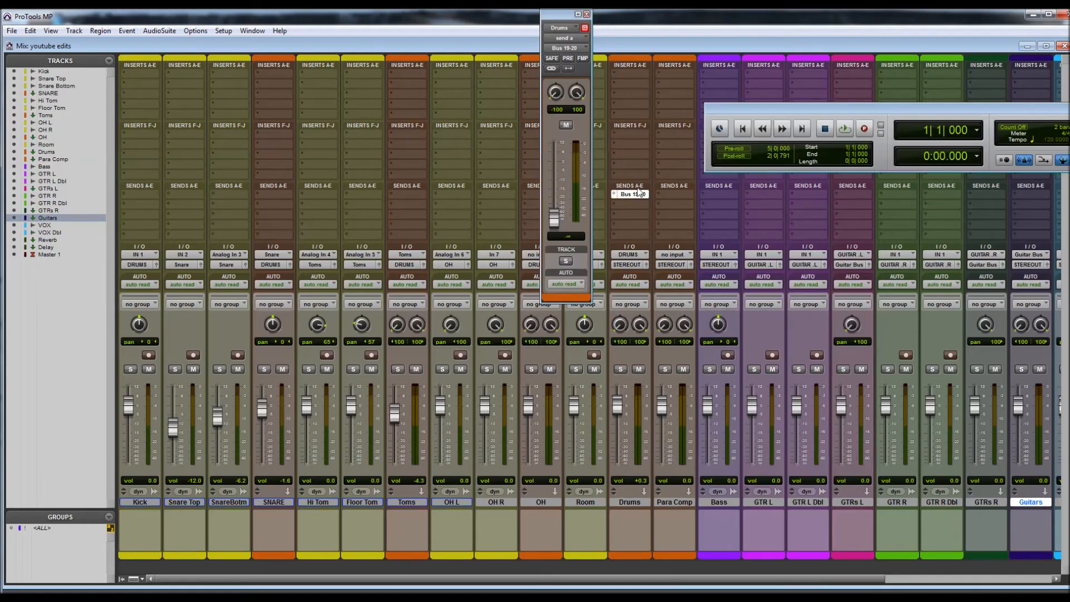
pyautogui.rightClick(630, 198)
pyautogui.click(641, 223)
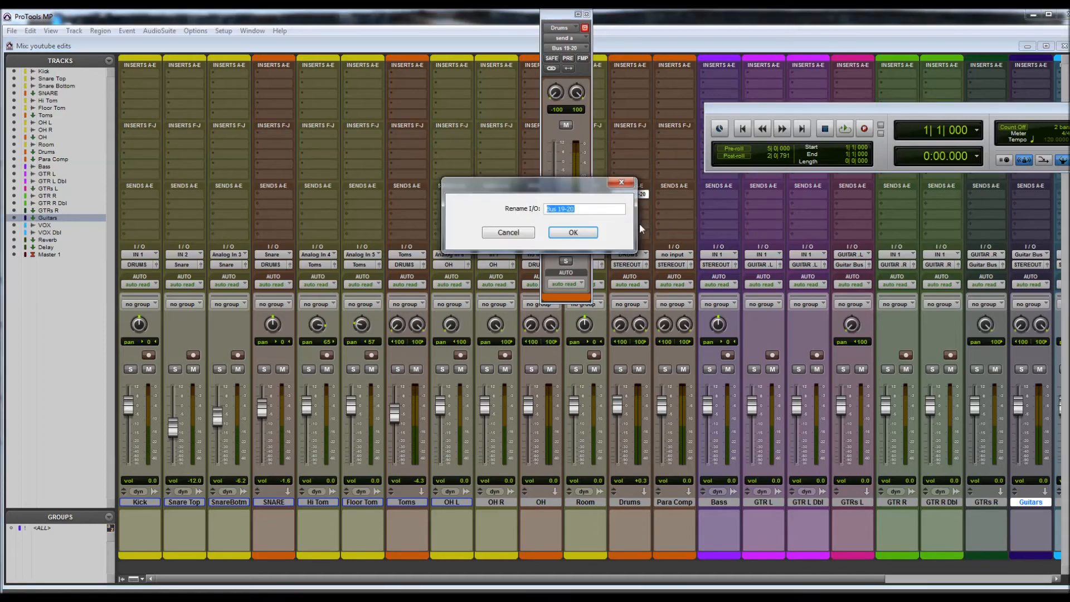
pyautogui.write('Para Comp')
pyautogui.press('Return')
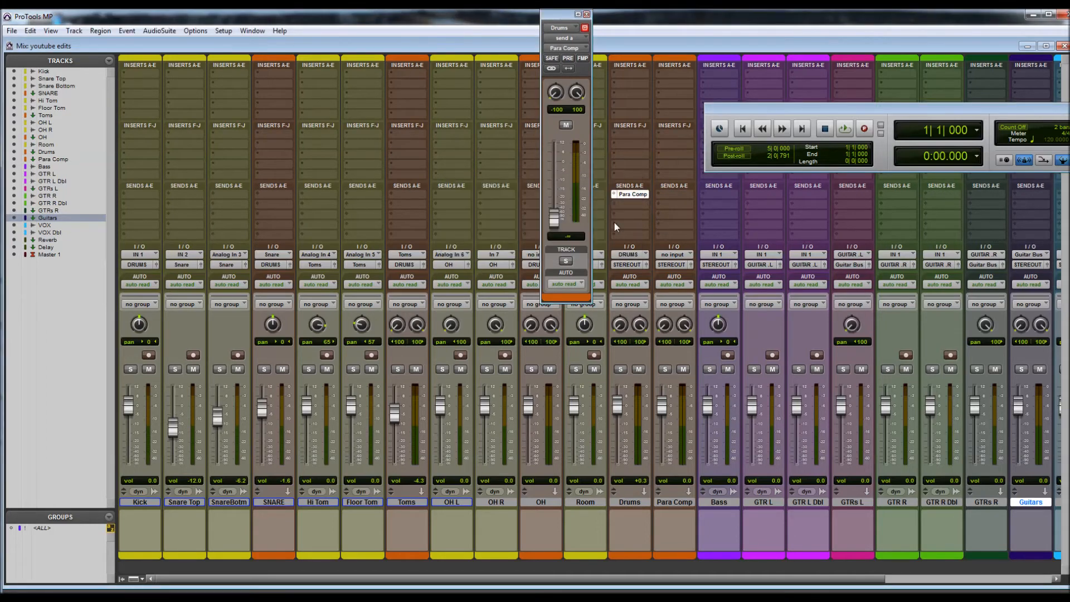
# Set the Drums track's Para Comp send level to 0 and close the send window.
pyautogui.click(577, 238)
pyautogui.write('0')
pyautogui.press('Return')
pyautogui.click(587, 14)
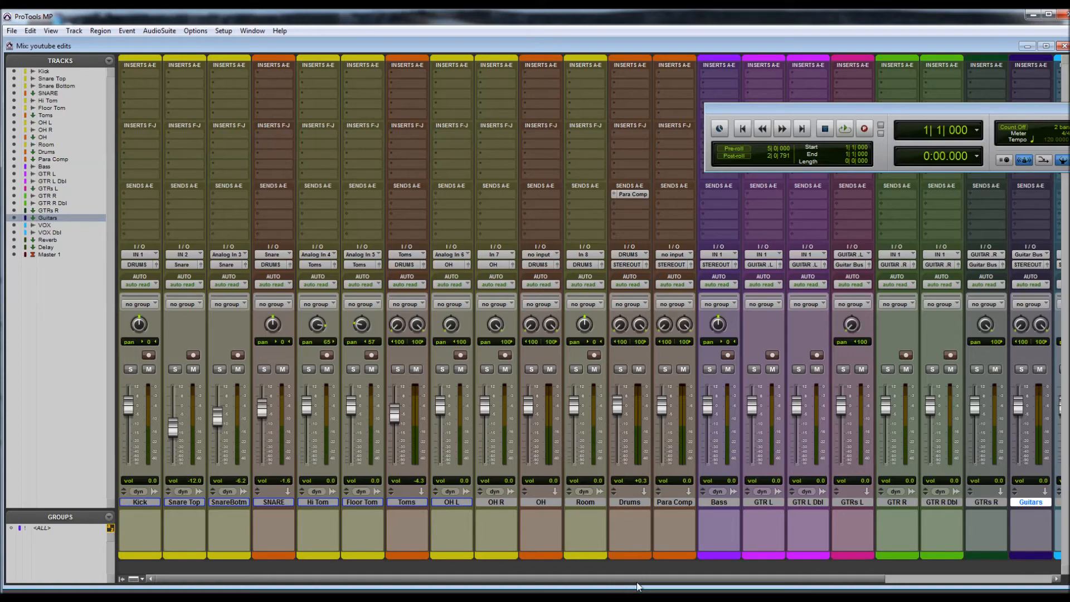
# Add a second send on the Drums track to the stereo REVERB bus with its level at 0.
pyautogui.moveTo(651, 580); pyautogui.dragTo(890, 578)
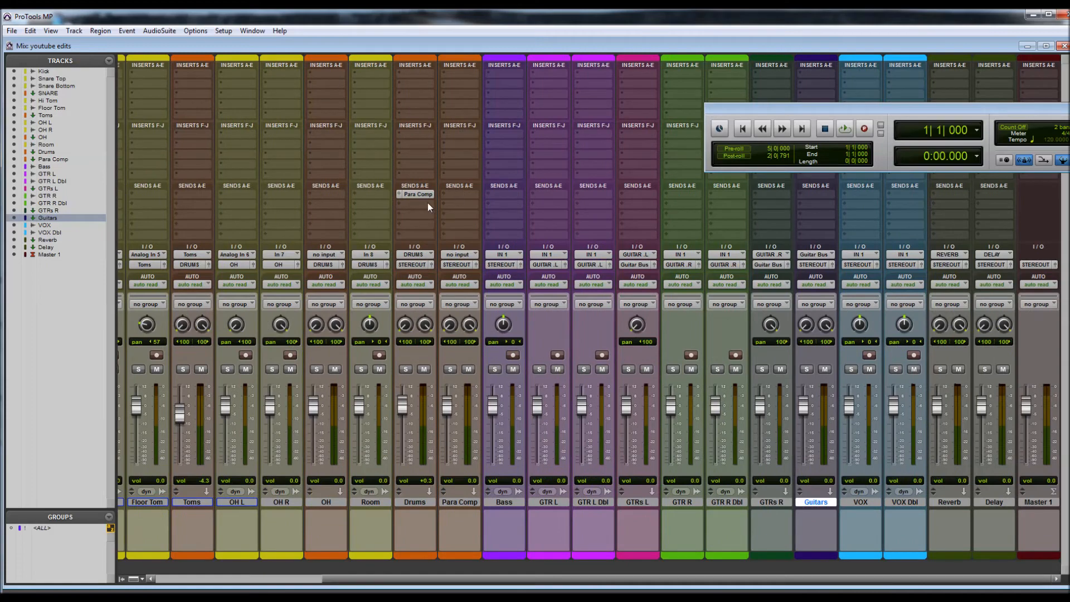
pyautogui.click(410, 201)
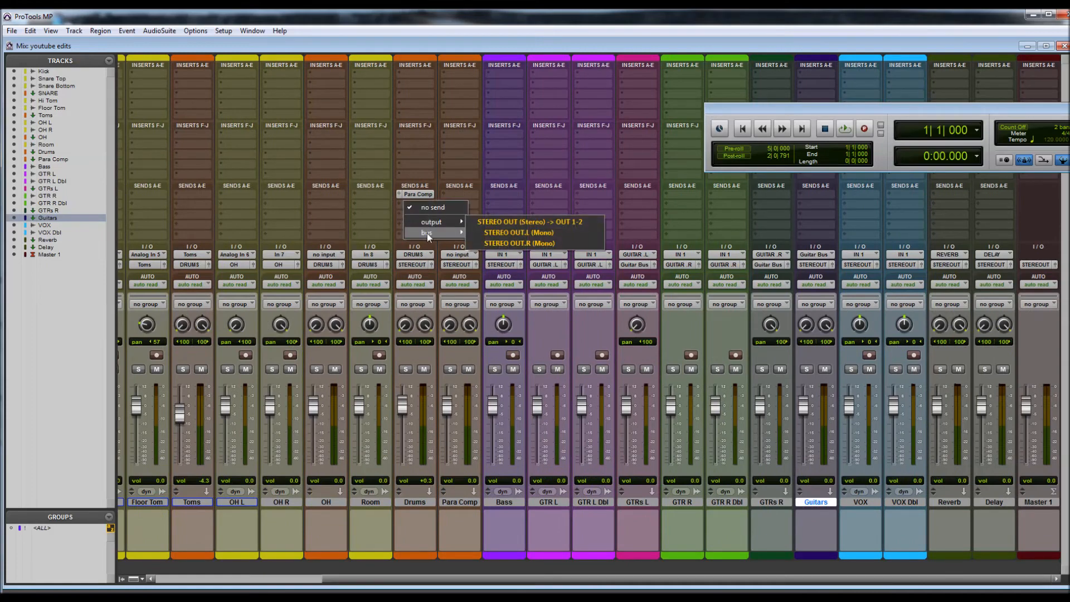
pyautogui.moveTo(427, 232)
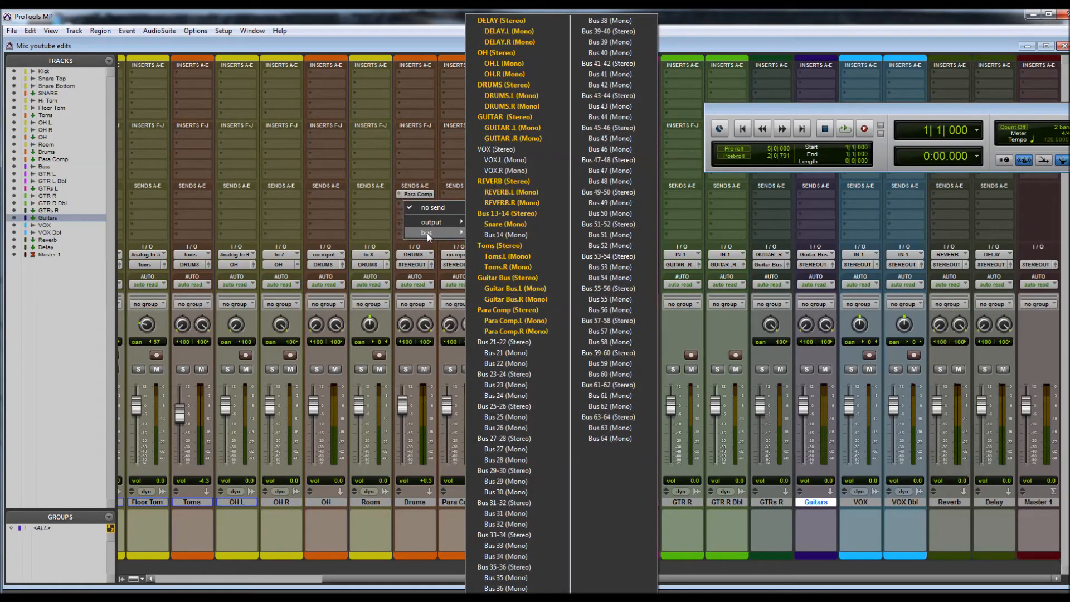
pyautogui.click(505, 182)
pyautogui.write('0')
pyautogui.press('Return')
pyautogui.click(587, 15)
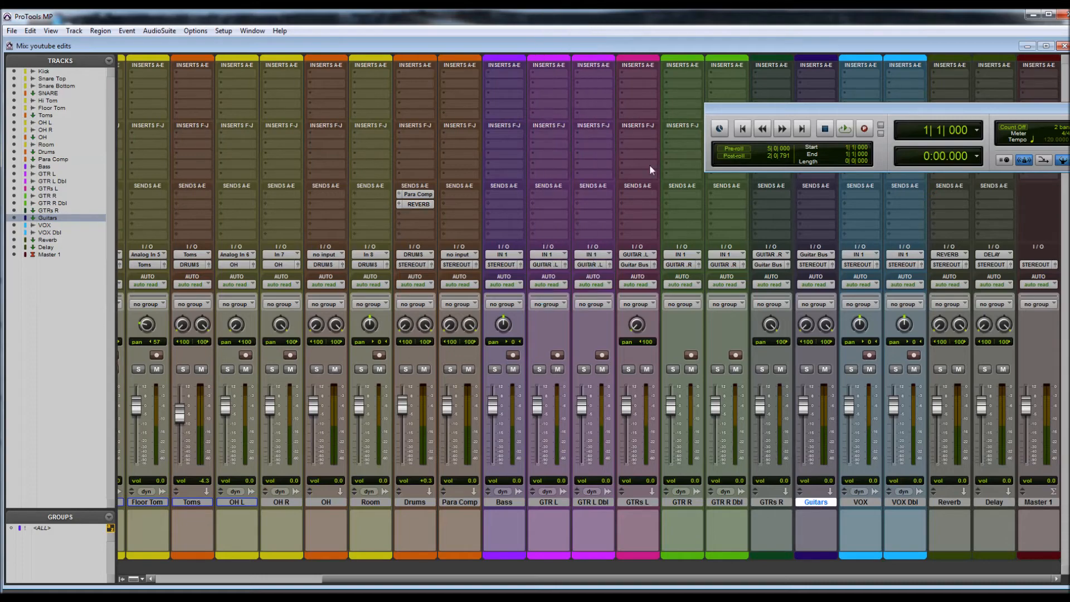
# Add a send on the Guitars track to the stereo REVERB bus with its level at 0.
pyautogui.click(817, 196)
pyautogui.moveTo(827, 221)
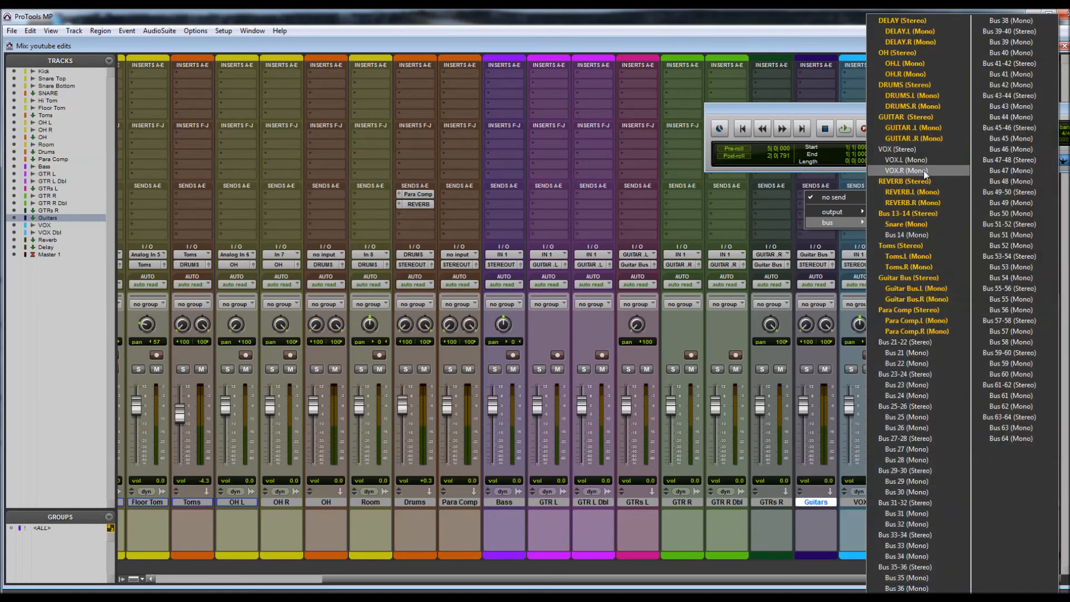
pyautogui.click(914, 182)
pyautogui.click(569, 235)
pyautogui.write('0')
pyautogui.press('Return')
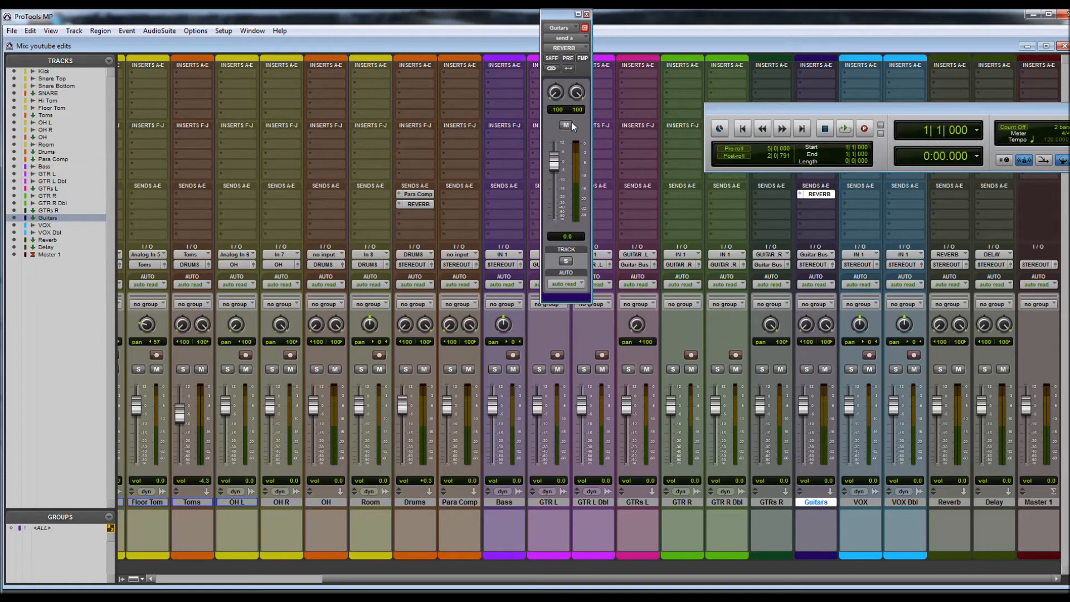
pyautogui.click(586, 15)
# Add a second send on the Guitars track to the stereo DELAY bus with its level at 0.
pyautogui.click(821, 202)
pyautogui.moveTo(819, 224)
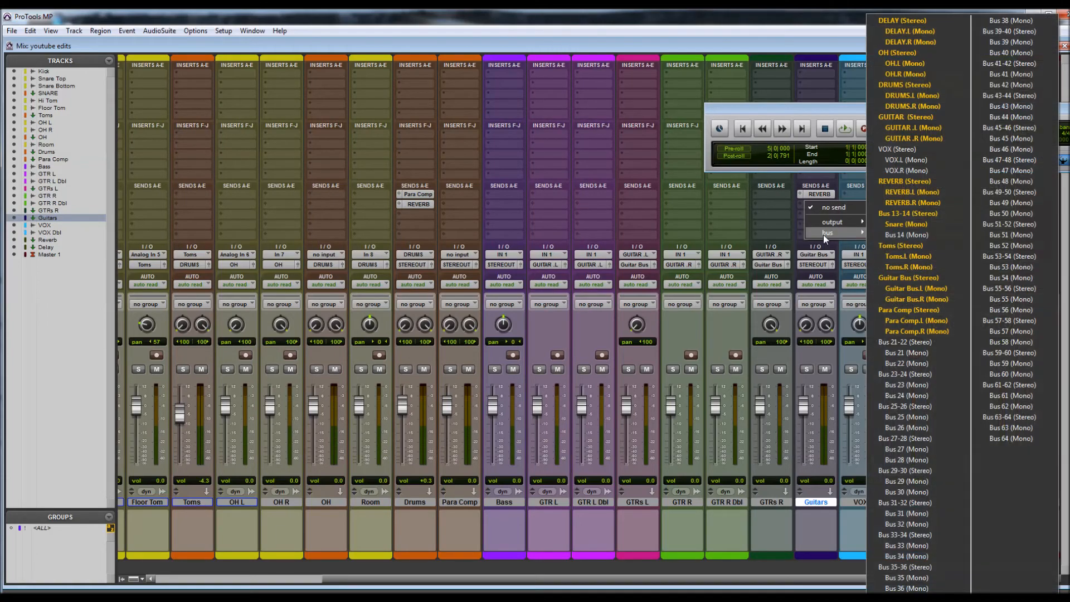
pyautogui.click(917, 22)
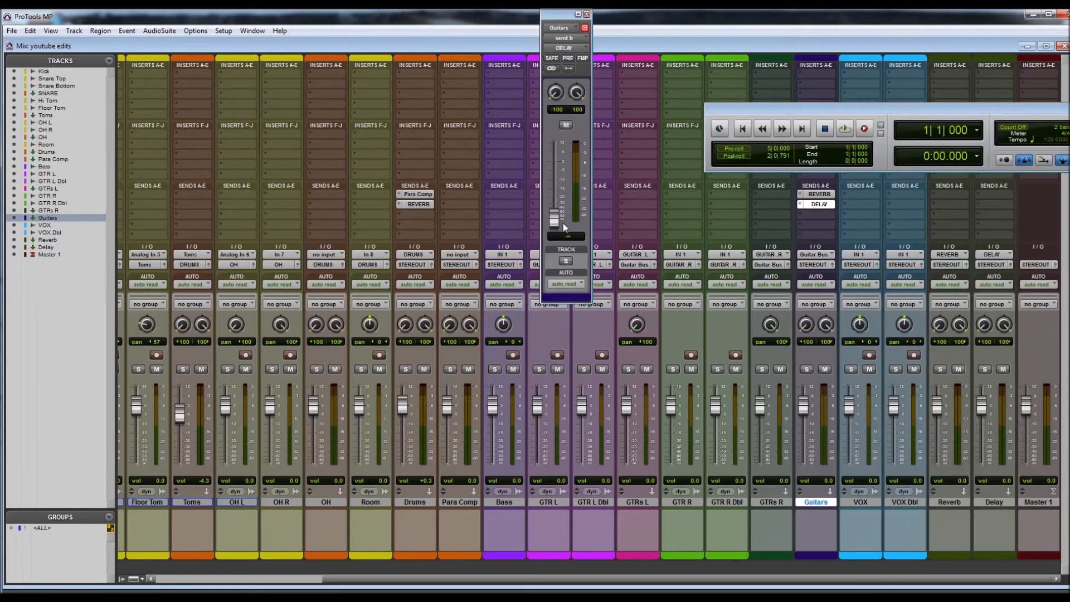
pyautogui.click(565, 236)
pyautogui.write('0')
pyautogui.press('Return')
pyautogui.click(586, 15)
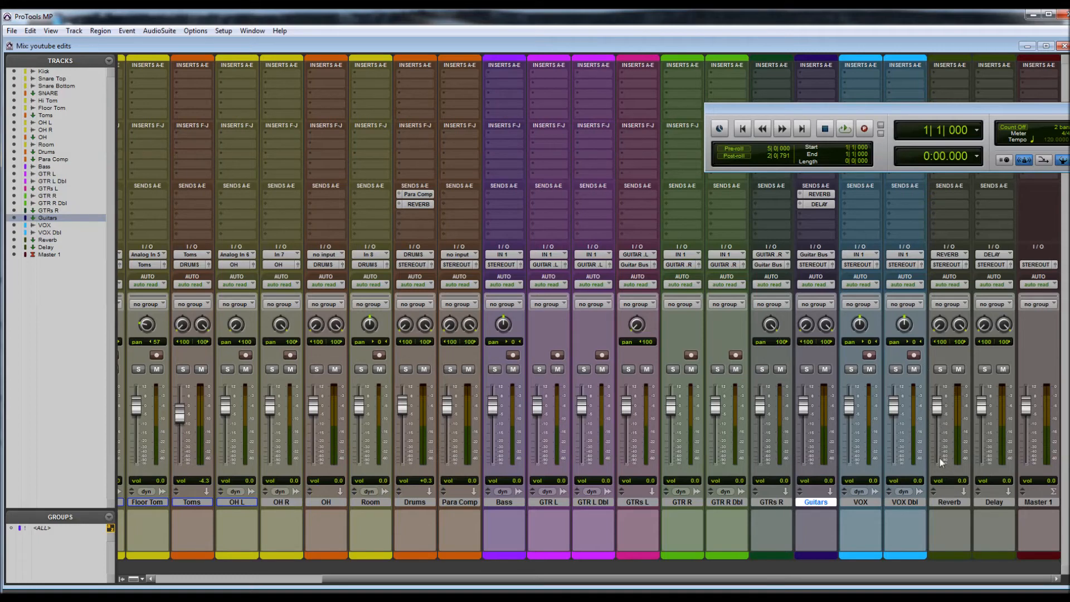
# Lower the Reverb track's volume fader to about -2.5 dB.
pyautogui.moveTo(936, 409); pyautogui.dragTo(940, 435)
pyautogui.moveTo(937, 442); pyautogui.dragTo(937, 419)
pyautogui.moveTo(937, 419); pyautogui.dragTo(936, 410)
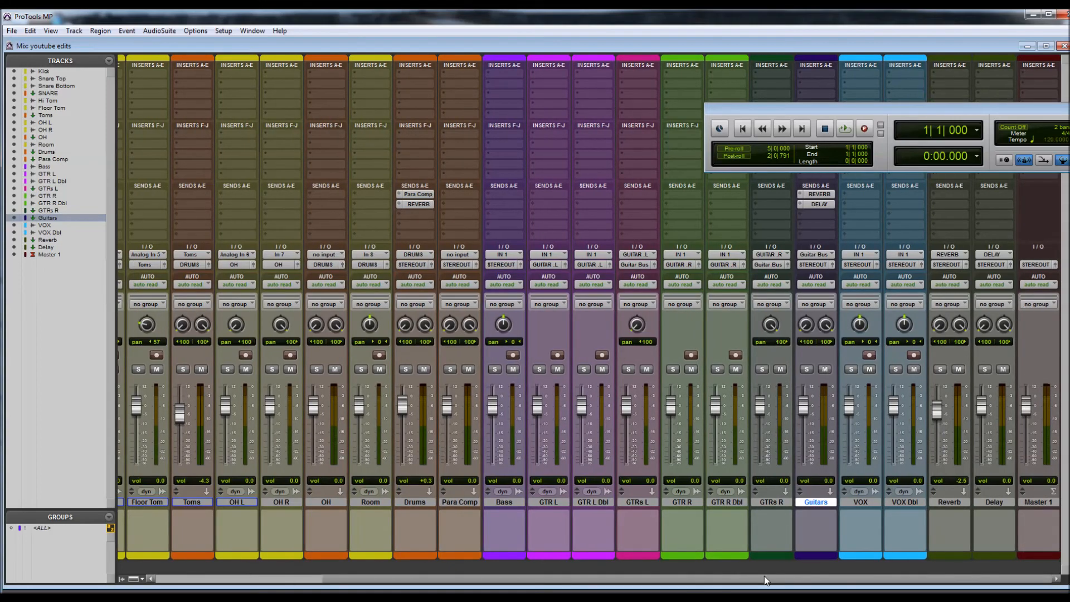
pyautogui.moveTo(764, 576); pyautogui.dragTo(531, 547)
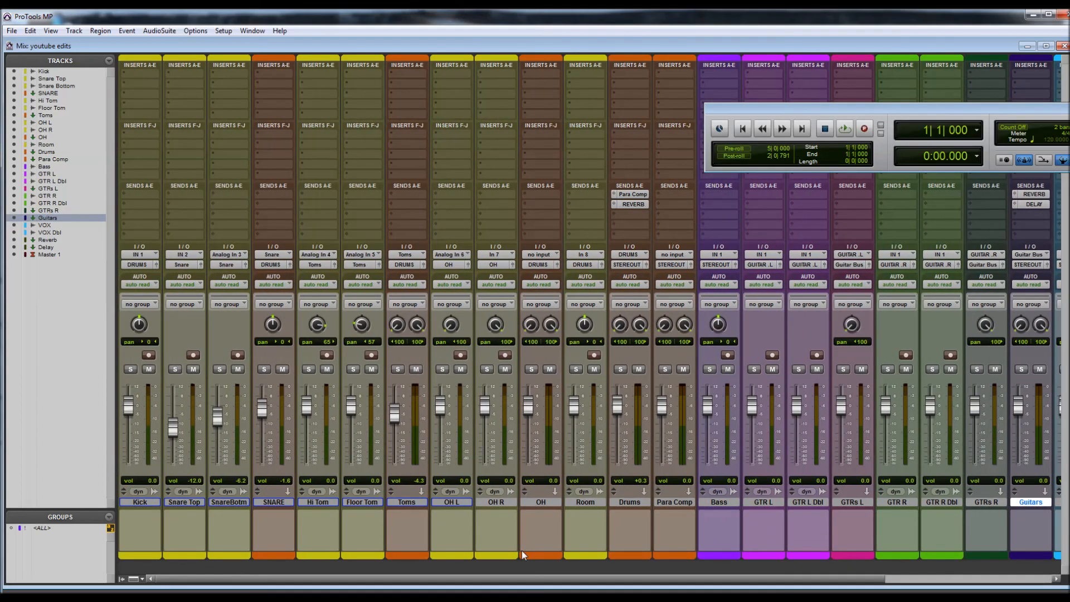
pyautogui.moveTo(521, 582); pyautogui.dragTo(691, 575)
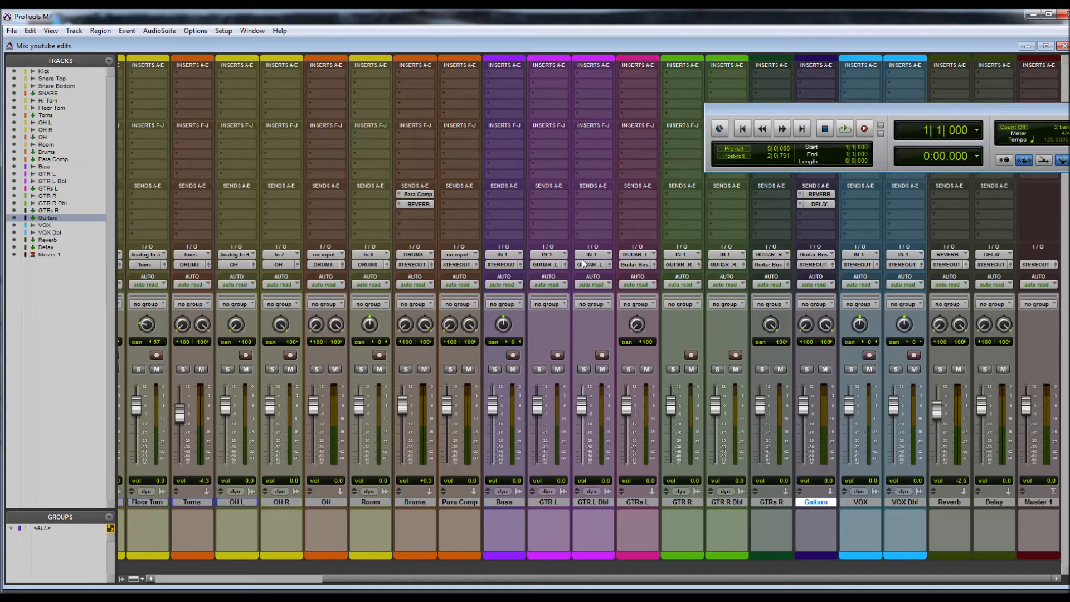
pyautogui.moveTo(543, 580); pyautogui.dragTo(337, 576)
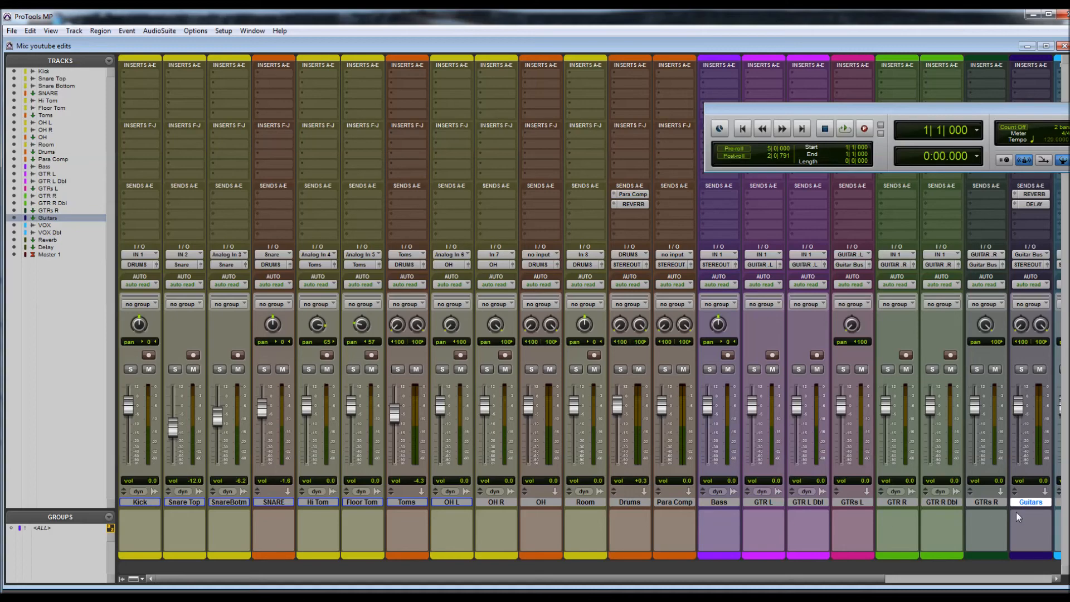
pyautogui.moveTo(714, 578); pyautogui.dragTo(902, 579)
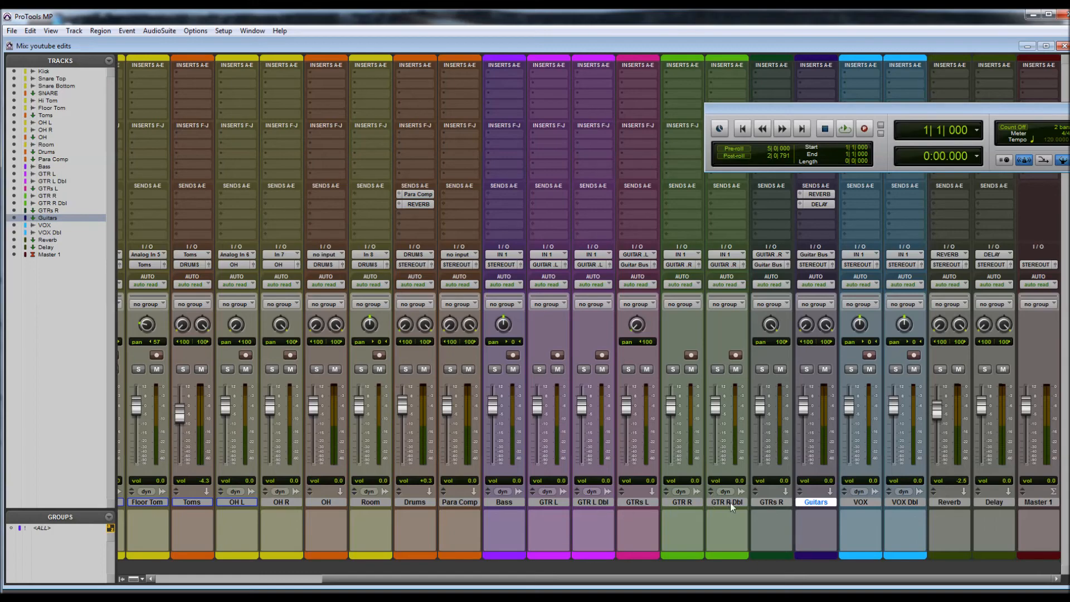
pyautogui.moveTo(627, 579); pyautogui.dragTo(453, 564)
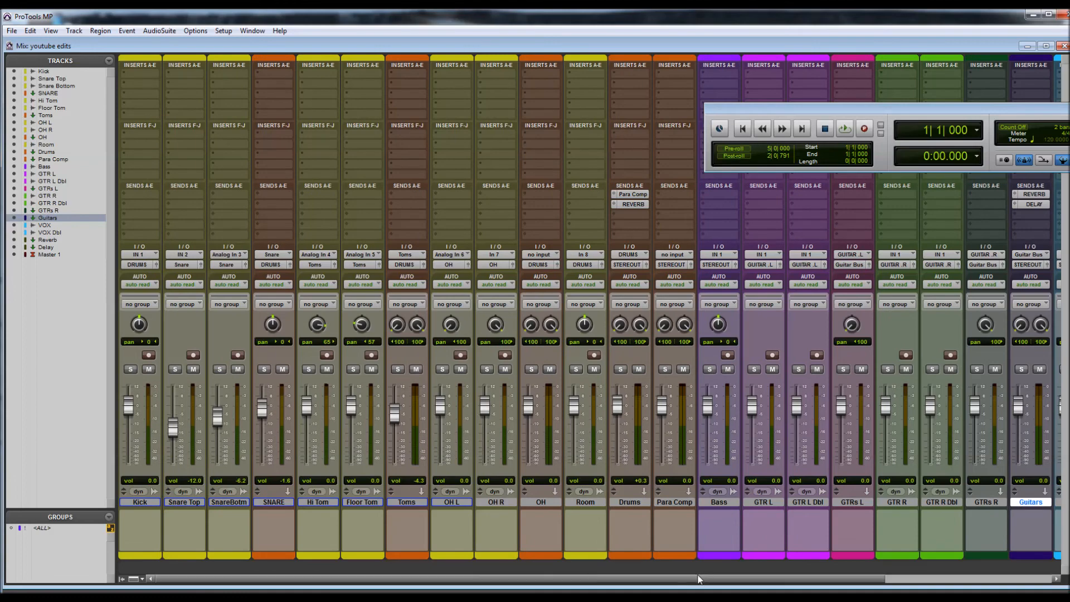
# Rename the Master 1 track as "Master".
pyautogui.moveTo(699, 578); pyautogui.dragTo(970, 579)
pyautogui.doubleClick(1038, 501)
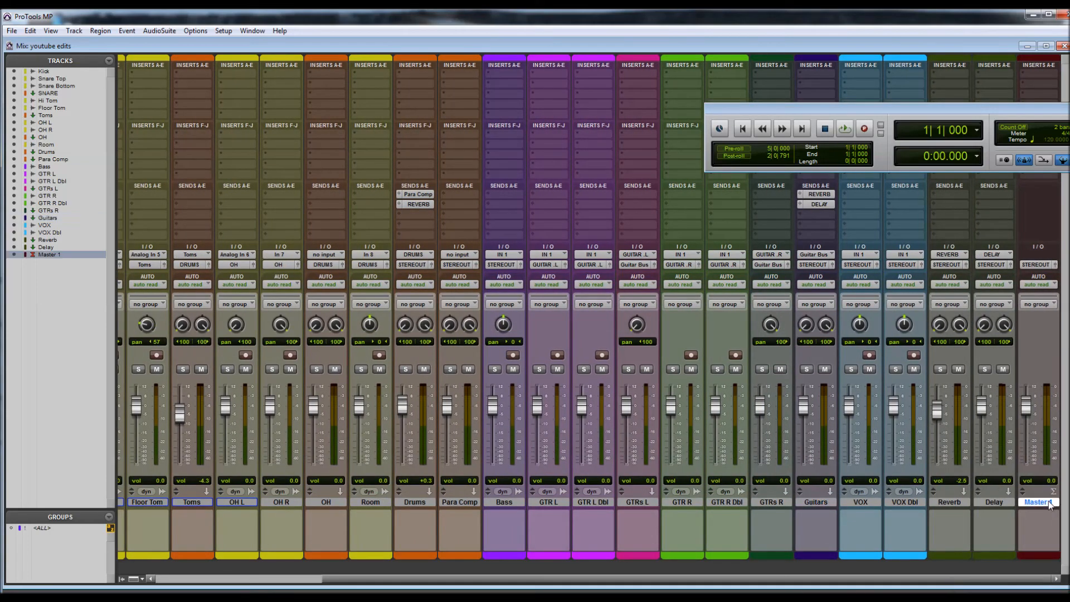
pyautogui.click(547, 189)
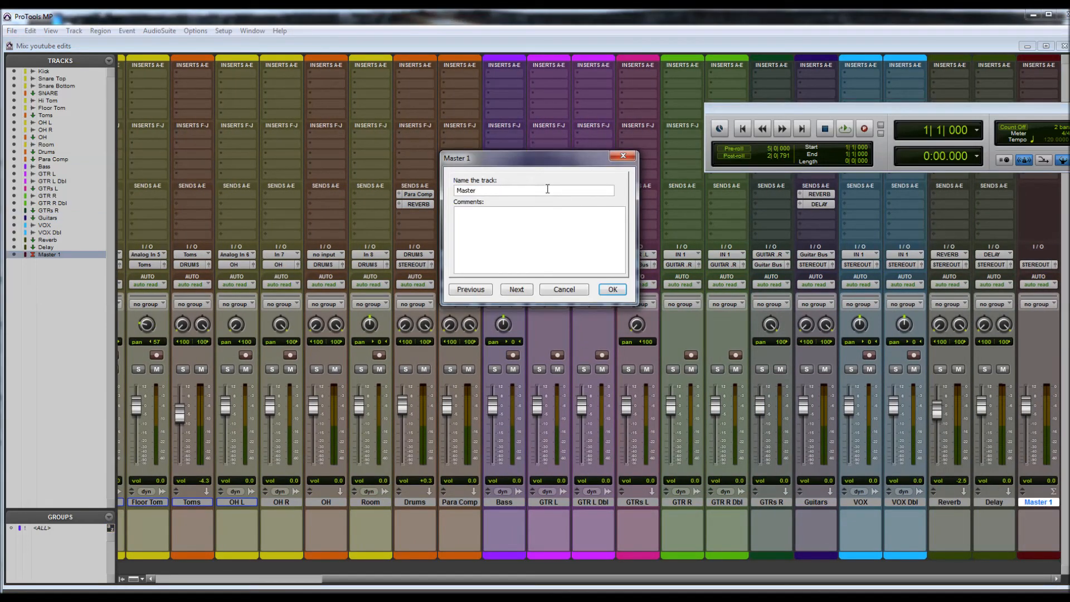
pyautogui.press('Return')
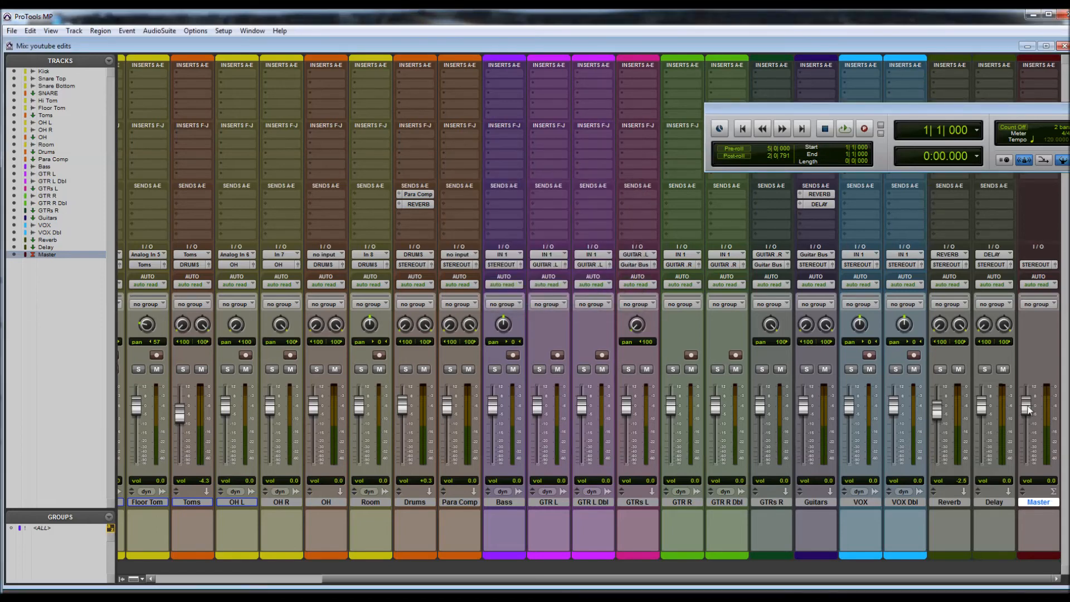
# Set the Master track's volume fader to about -0.3 dB and move the Transport window clear of the Master track.
pyautogui.moveTo(1029, 437); pyautogui.dragTo(1026, 474)
pyautogui.moveTo(1027, 474); pyautogui.dragTo(1024, 408)
pyautogui.moveTo(1032, 108); pyautogui.dragTo(779, 94)
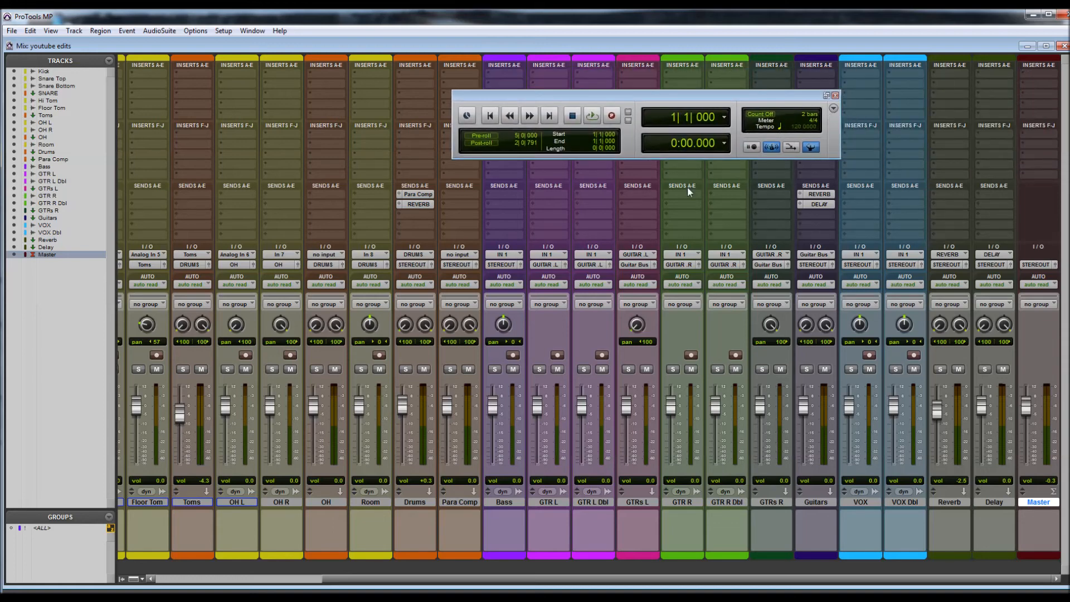
pyautogui.moveTo(511, 579); pyautogui.dragTo(627, 581)
pyautogui.moveTo(347, 581)
pyautogui.mouseDown()
pyautogui.moveTo(179, 568)
pyautogui.moveTo(482, 579)
pyautogui.moveTo(167, 588)
pyautogui.moveTo(362, 569)
pyautogui.mouseUp()
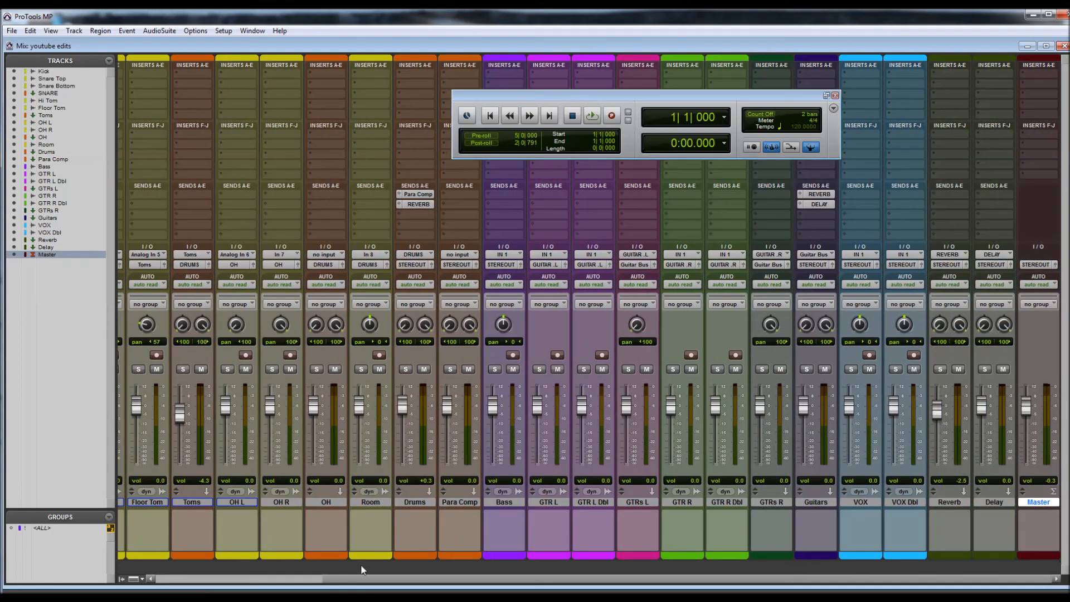
pyautogui.moveTo(433, 567); pyautogui.dragTo(162, 571)
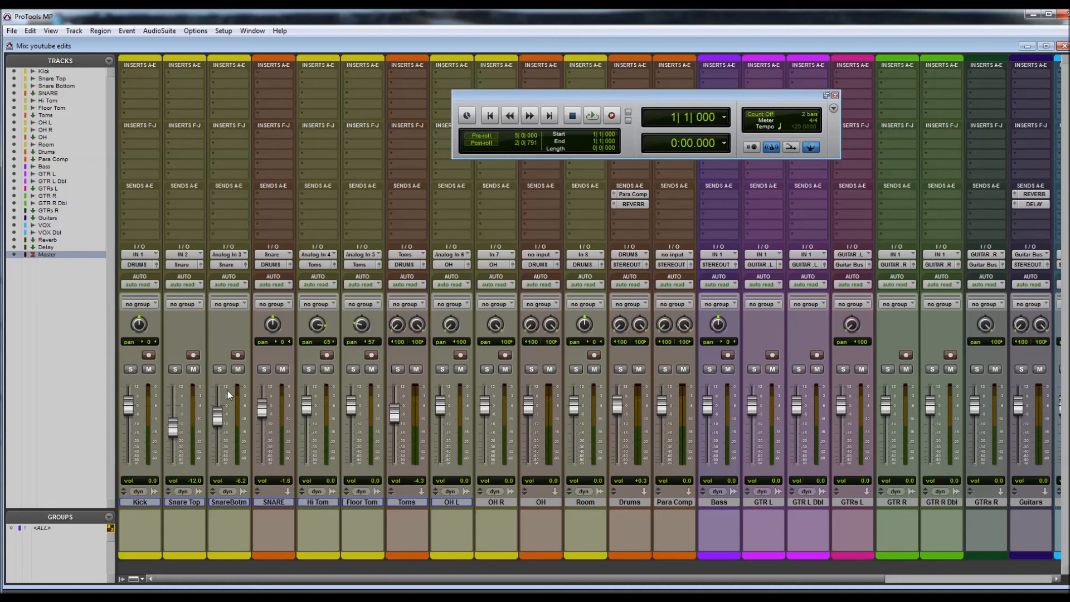
# Fill in a session template named "rock band" for installation in the system, look at its category choices, and cancel the save.
pyautogui.click(11, 31)
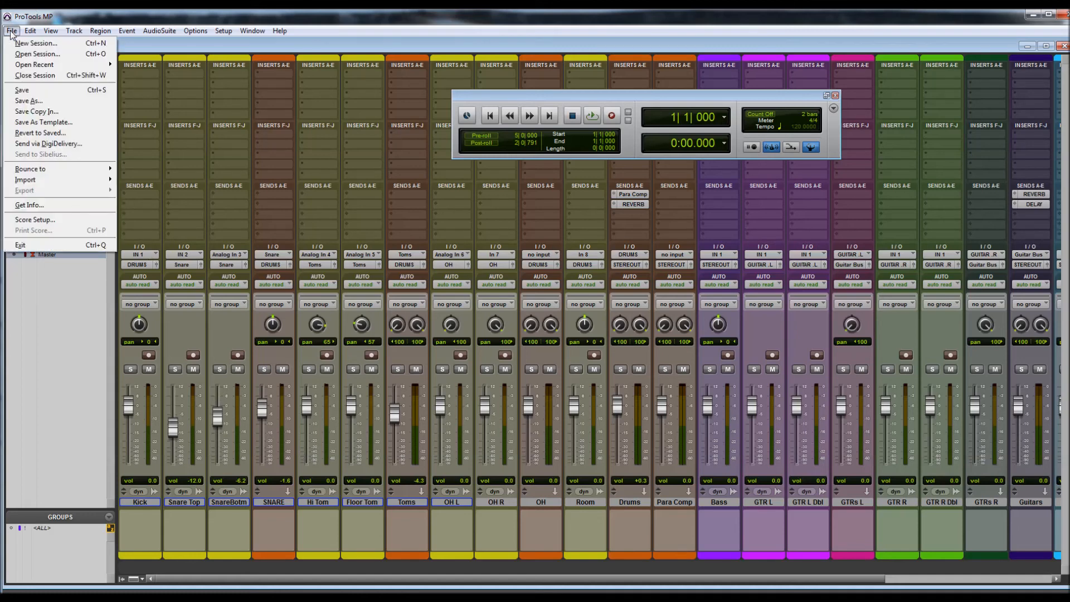
pyautogui.click(41, 122)
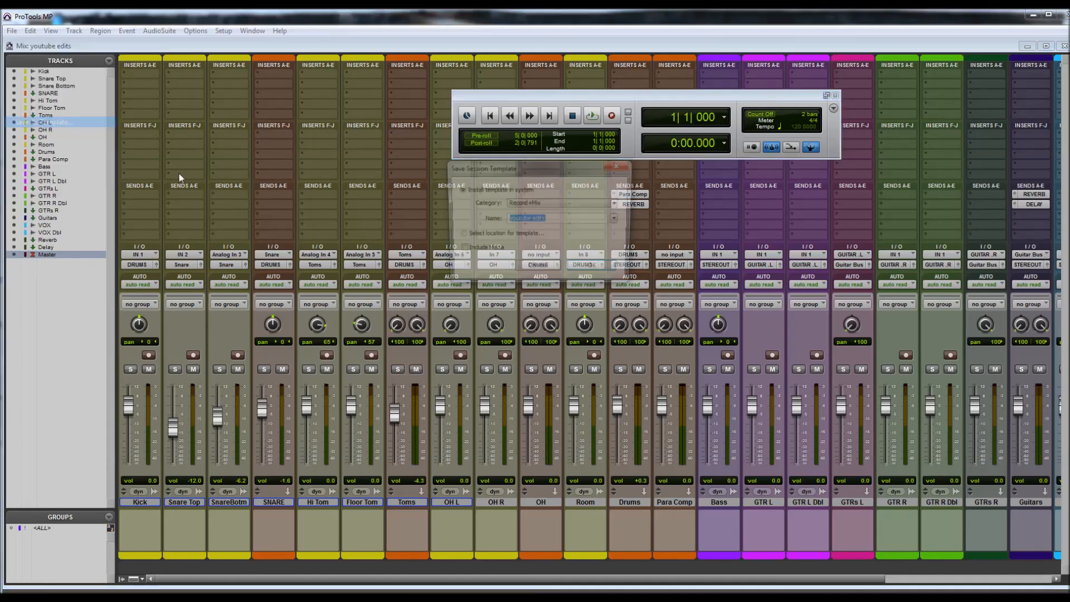
pyautogui.press('BackSpace')
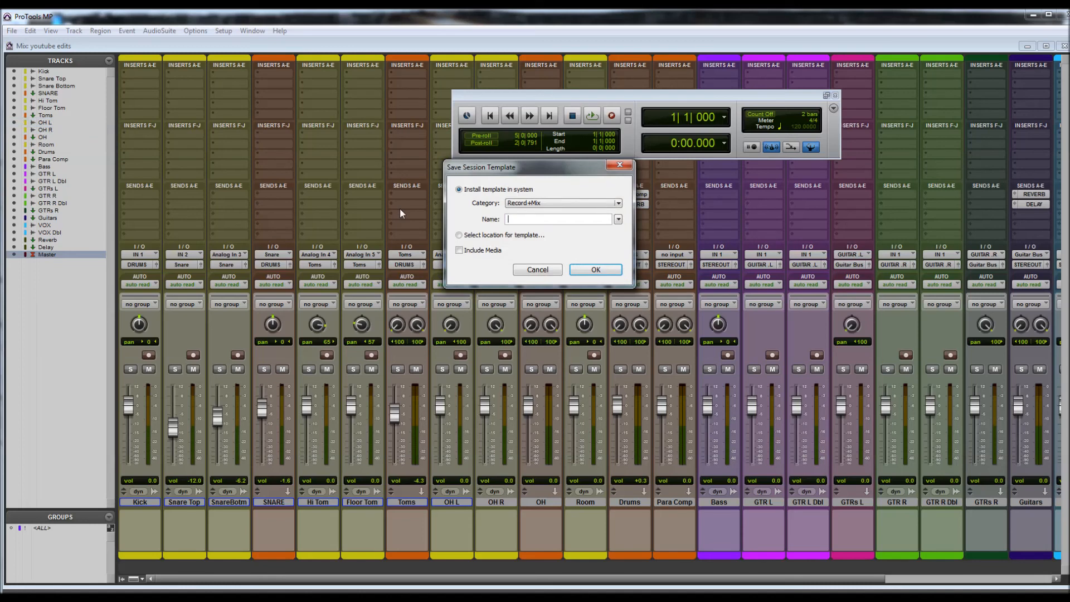
pyautogui.write('rock band')
pyautogui.click(576, 205)
pyautogui.click(586, 185)
pyautogui.click(542, 273)
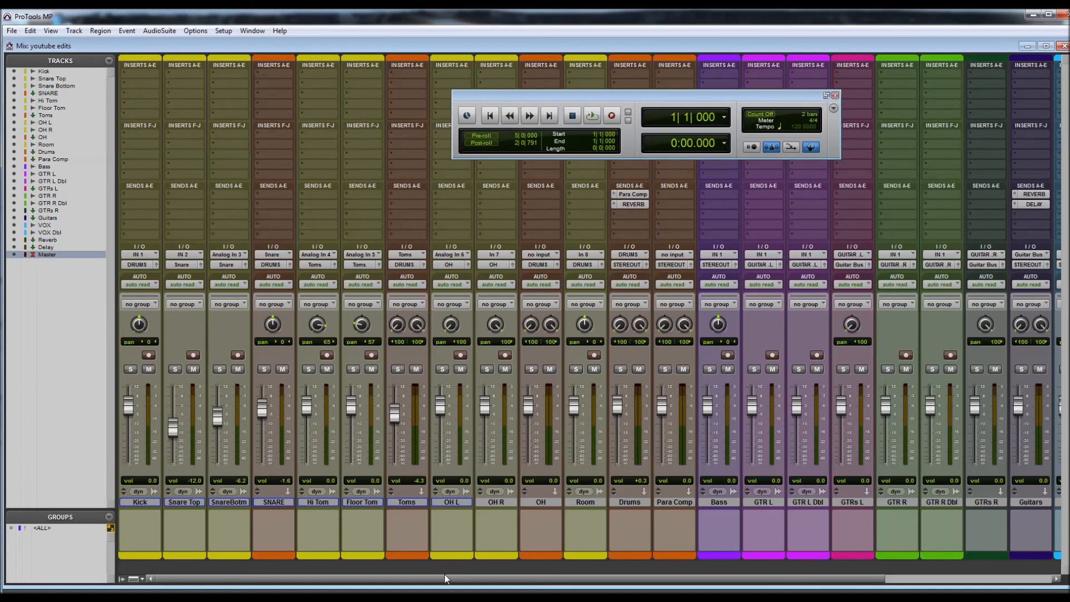
# Review the mixer layout from the Kick track through to the Master track, including the bus routing and sends.
pyautogui.moveTo(253, 580); pyautogui.dragTo(434, 579)
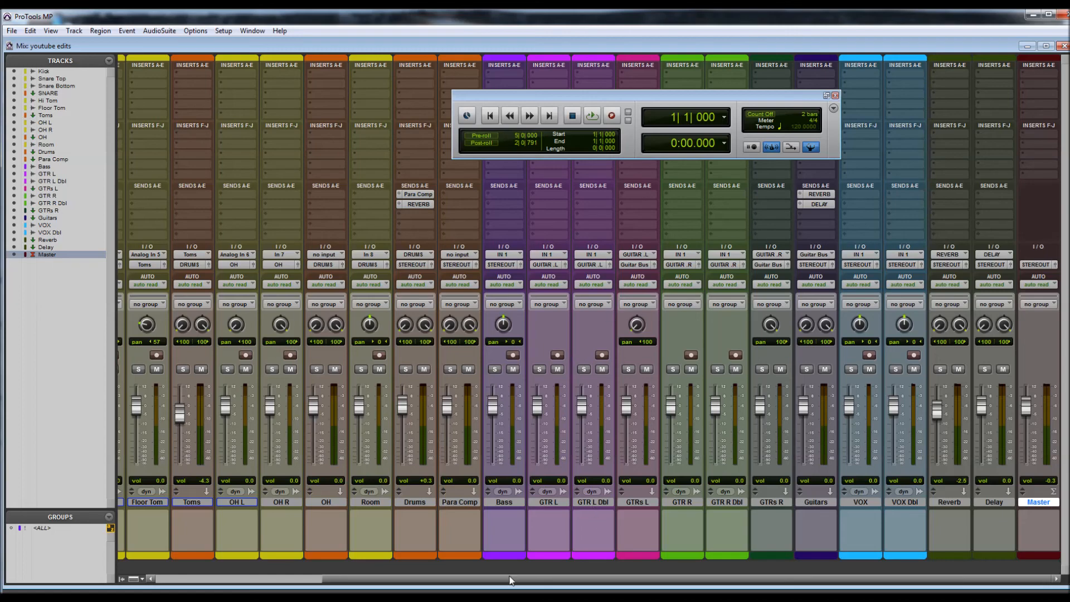
pyautogui.moveTo(510, 580); pyautogui.dragTo(346, 554)
pyautogui.moveTo(242, 574); pyautogui.dragTo(614, 540)
pyautogui.moveTo(336, 580); pyautogui.dragTo(194, 573)
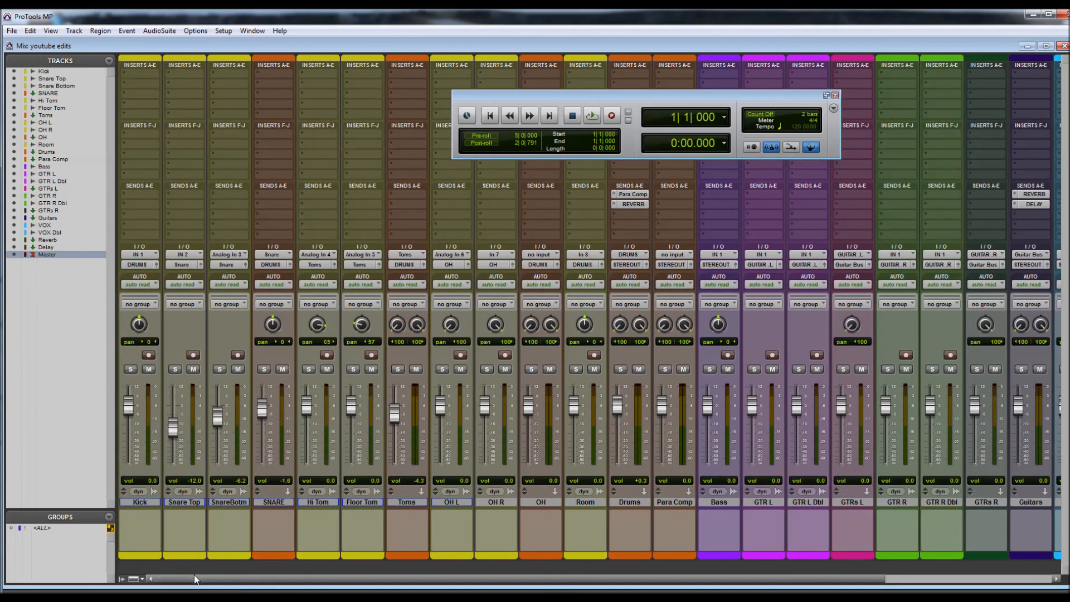
pyautogui.moveTo(209, 572); pyautogui.dragTo(390, 585)
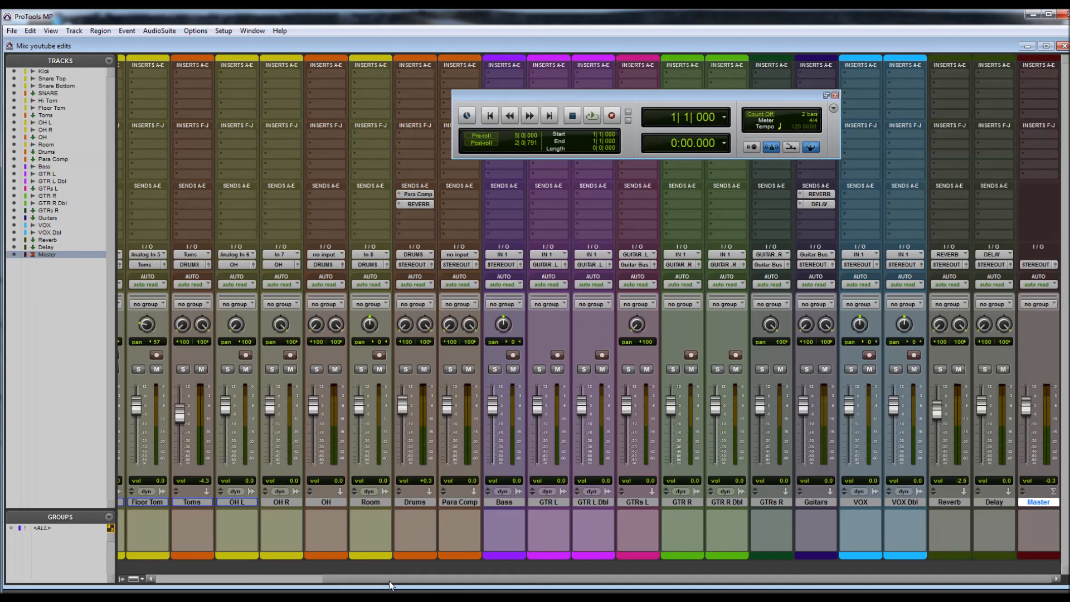
pyautogui.moveTo(390, 585); pyautogui.dragTo(199, 578)
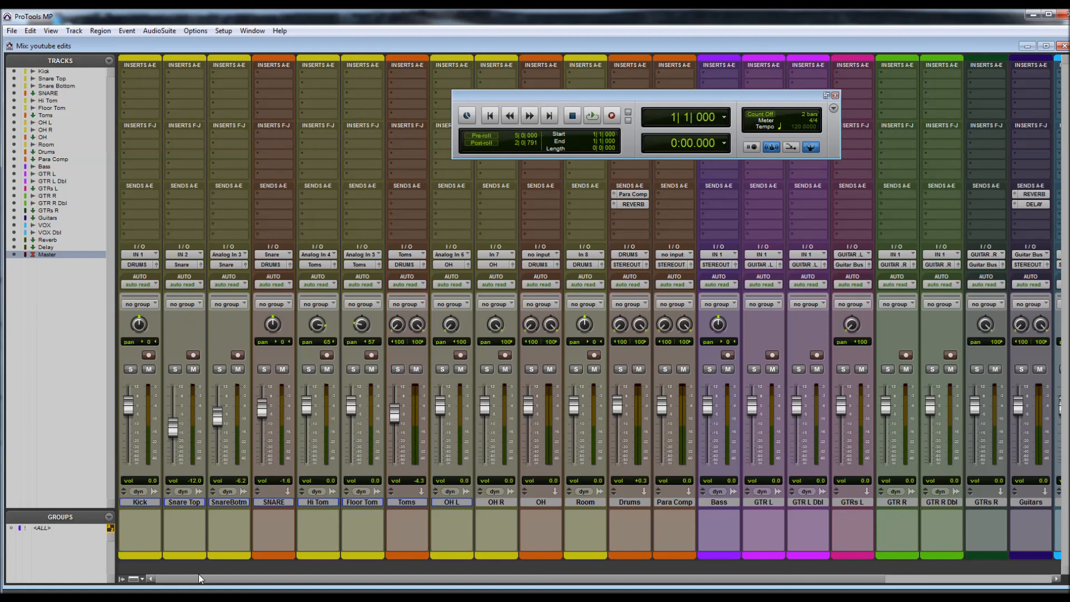
pyautogui.moveTo(198, 579); pyautogui.dragTo(476, 562)
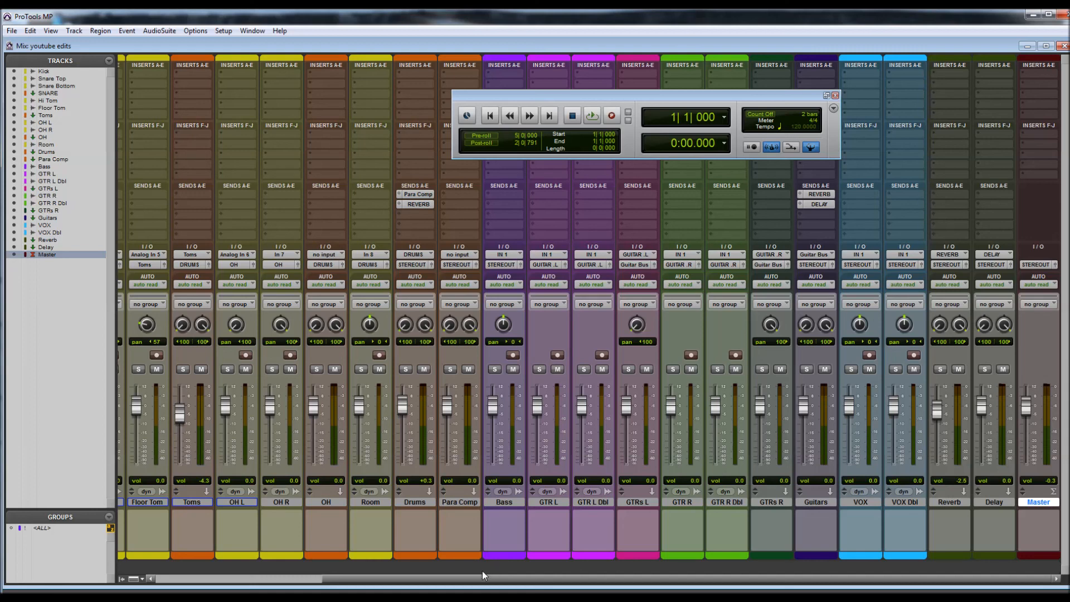
pyautogui.moveTo(482, 570); pyautogui.dragTo(573, 577)
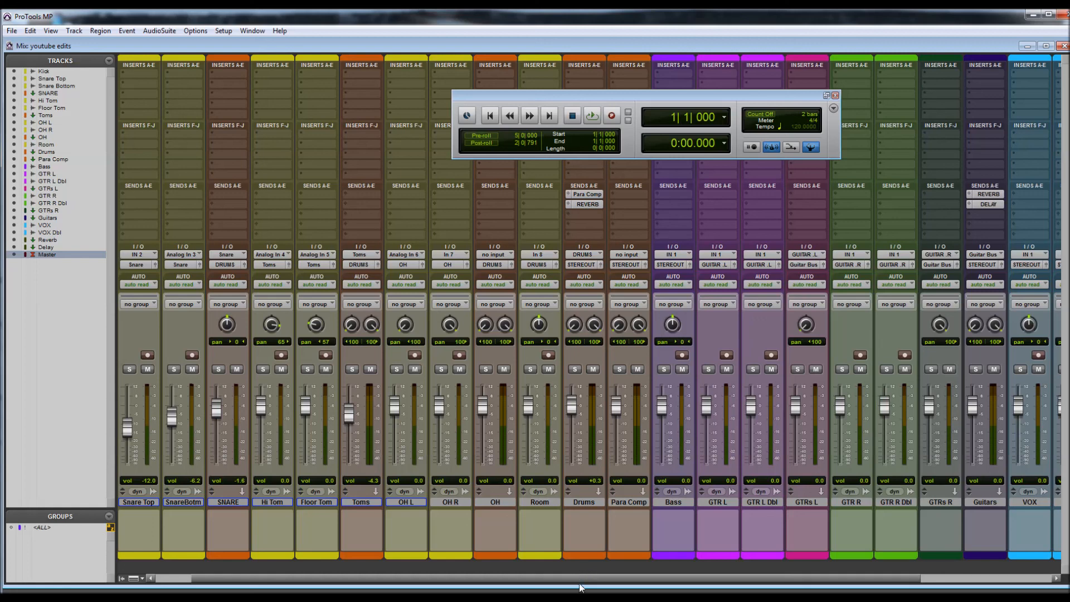
pyautogui.hscroll(-2, 580, 587)
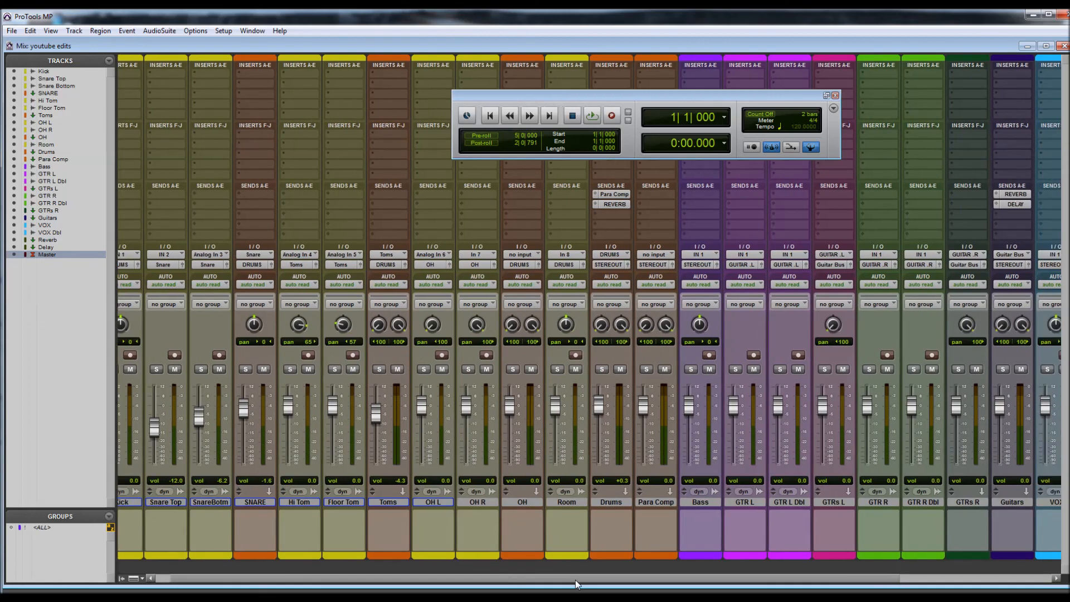
pyautogui.moveTo(575, 580); pyautogui.dragTo(623, 591)
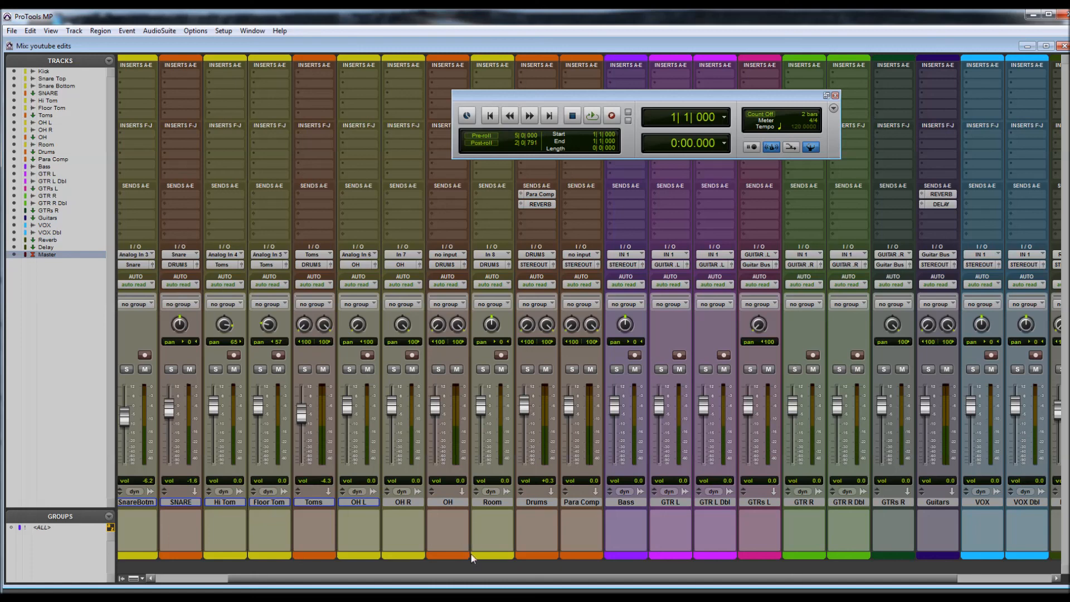
pyautogui.moveTo(437, 580); pyautogui.dragTo(365, 576)
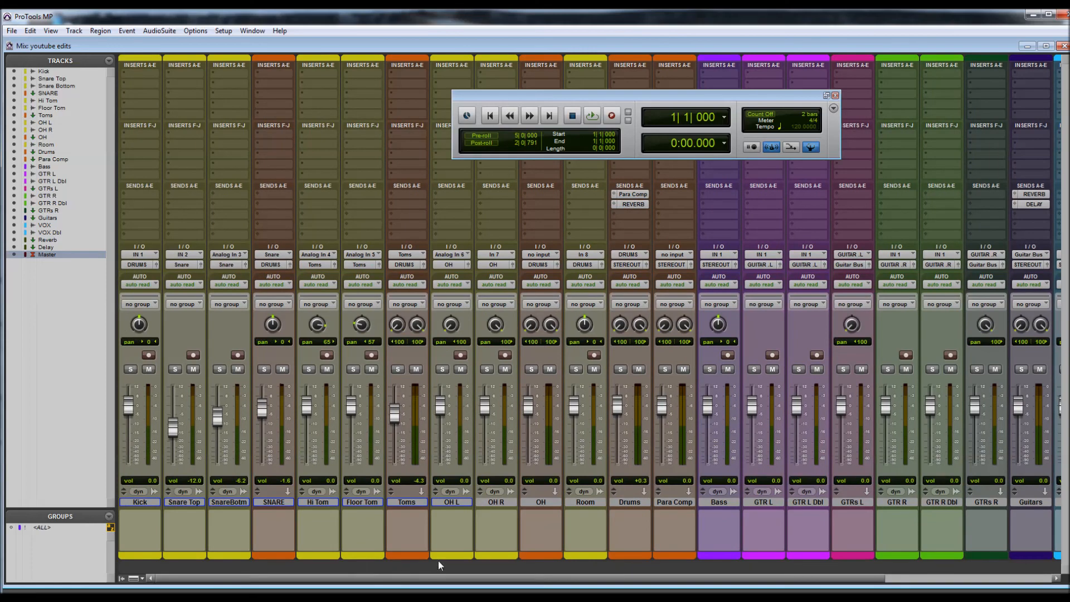
pyautogui.moveTo(440, 581); pyautogui.dragTo(377, 584)
pyautogui.moveTo(415, 579); pyautogui.dragTo(602, 582)
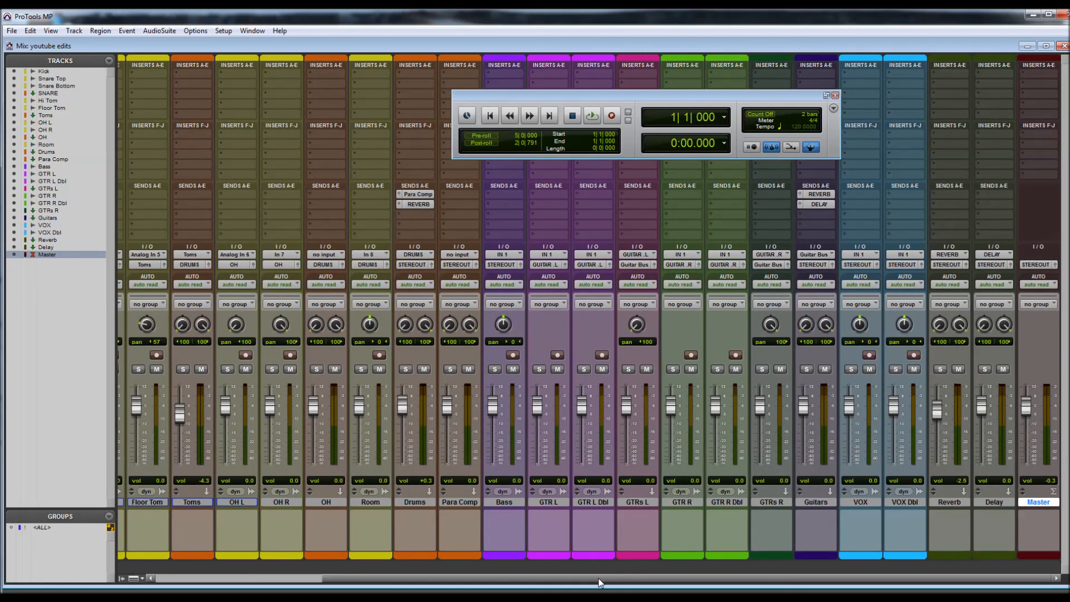
pyautogui.moveTo(458, 582); pyautogui.dragTo(277, 586)
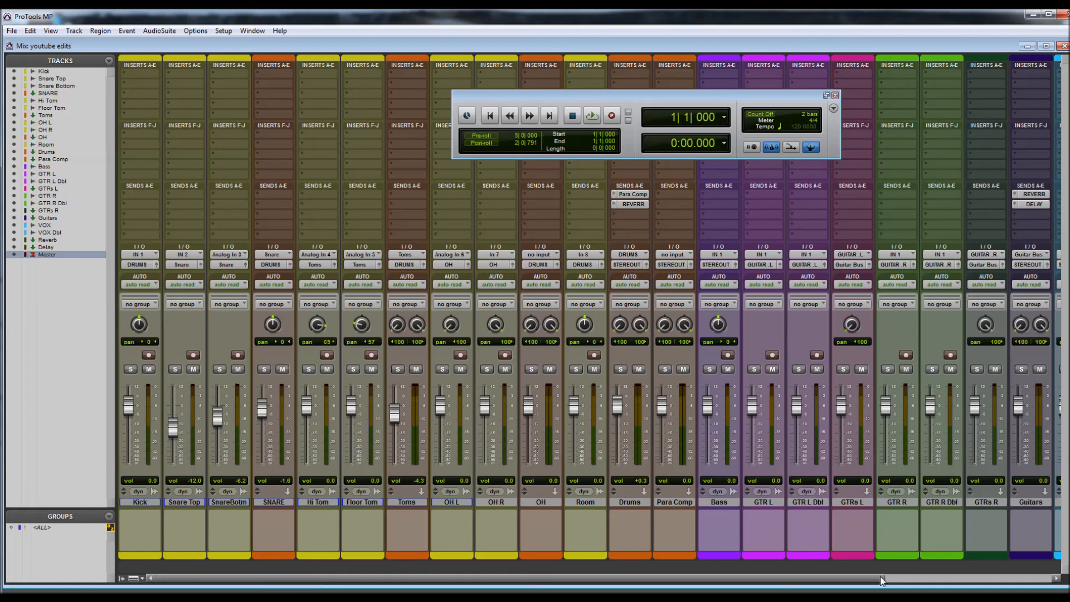
pyautogui.click(951, 597)
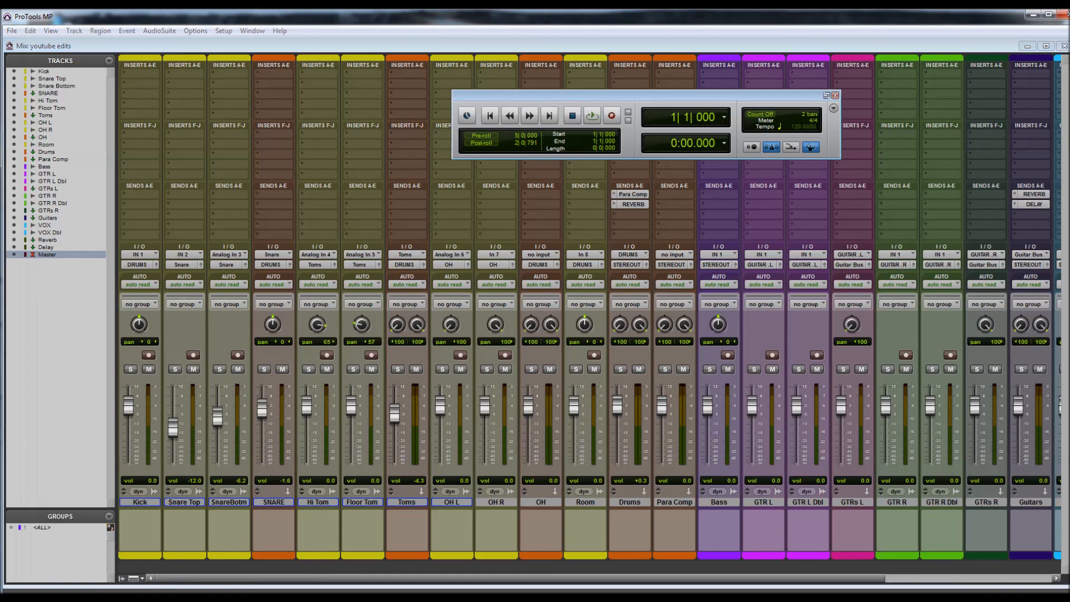